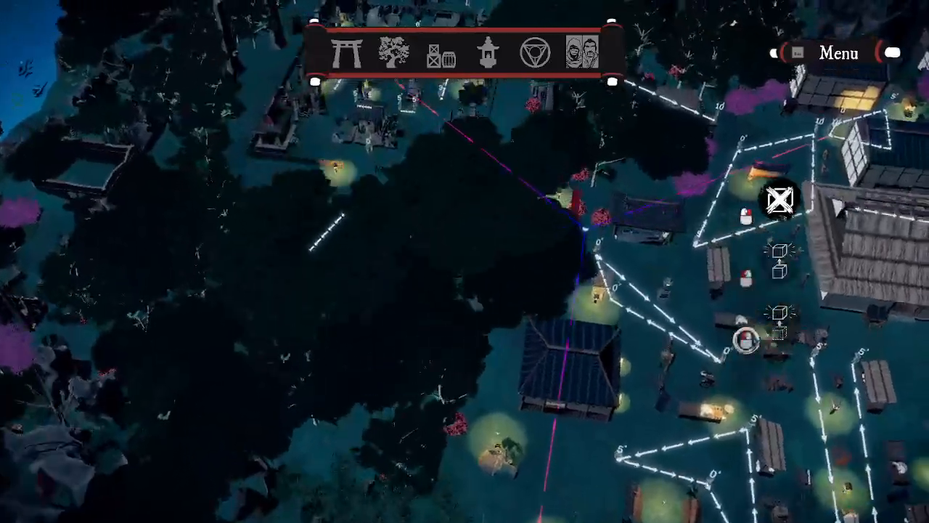
Step: Examine the finished village level, including its buildings, guard patrol paths and the lines linking its objectives
key("d")
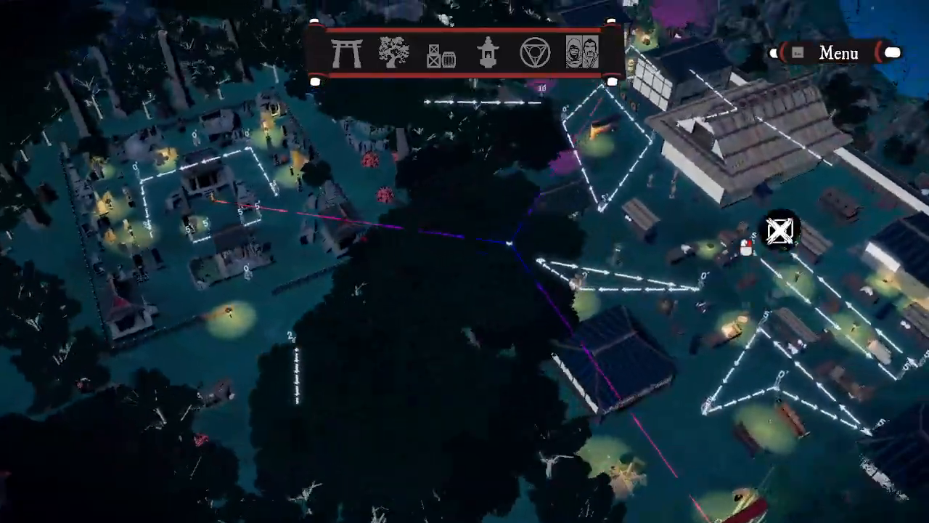
key("d")
key("a")
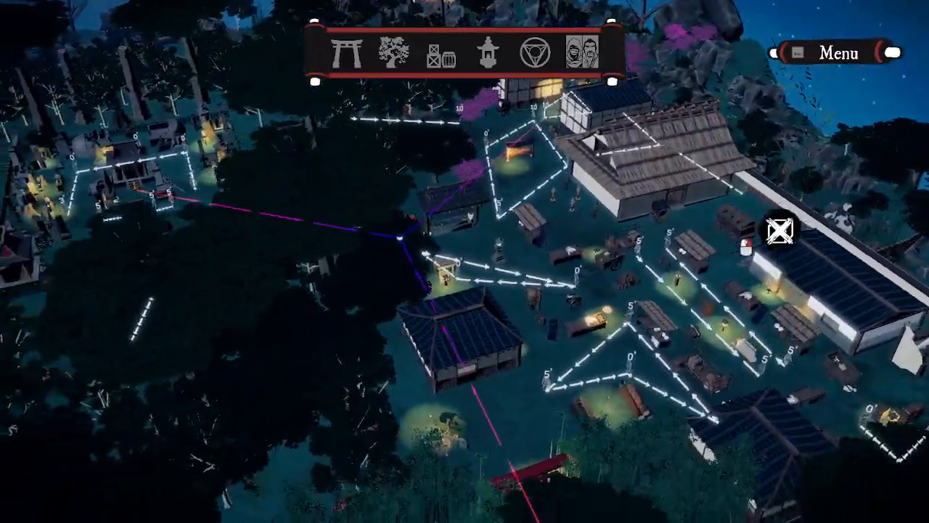
key("d")
key("w")
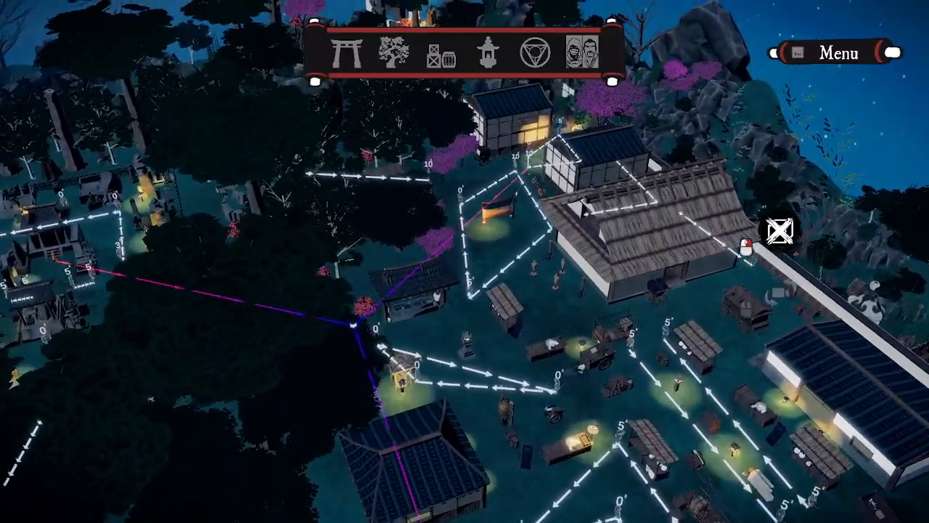
key("d")
key("s")
key("a")
key("w")
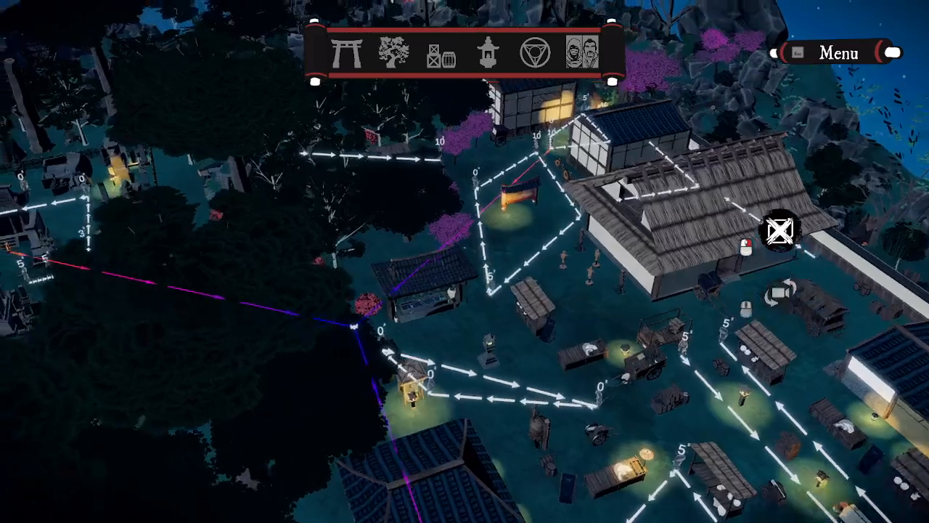
key("d")
key("w")
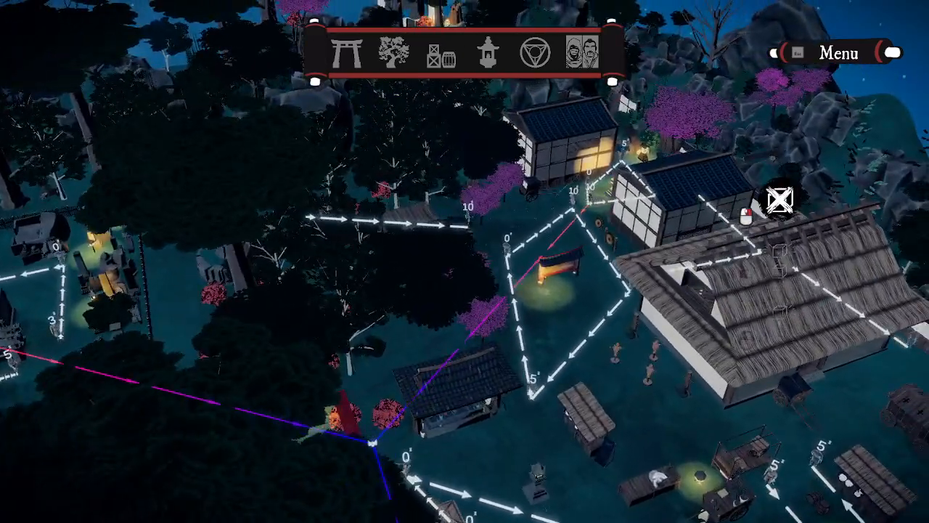
key("a")
key("s")
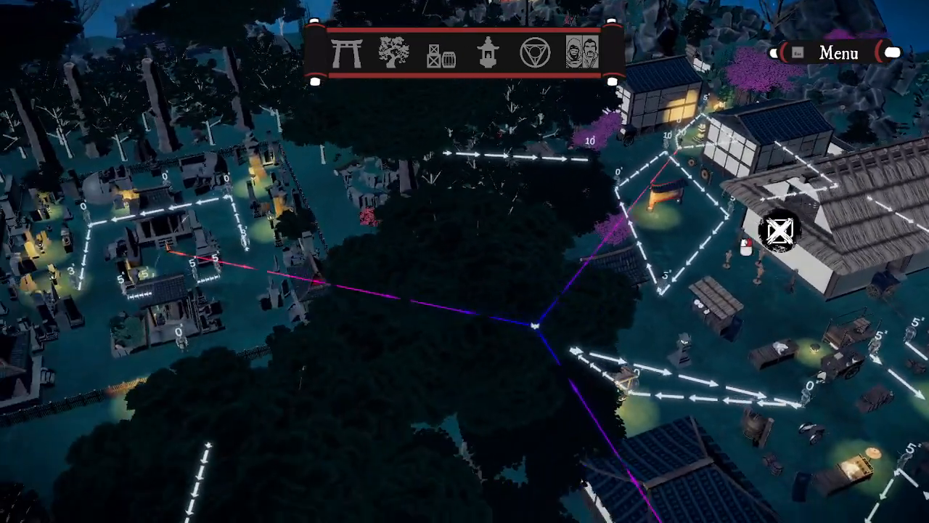
key("s")
key("d")
key("d")
key("w")
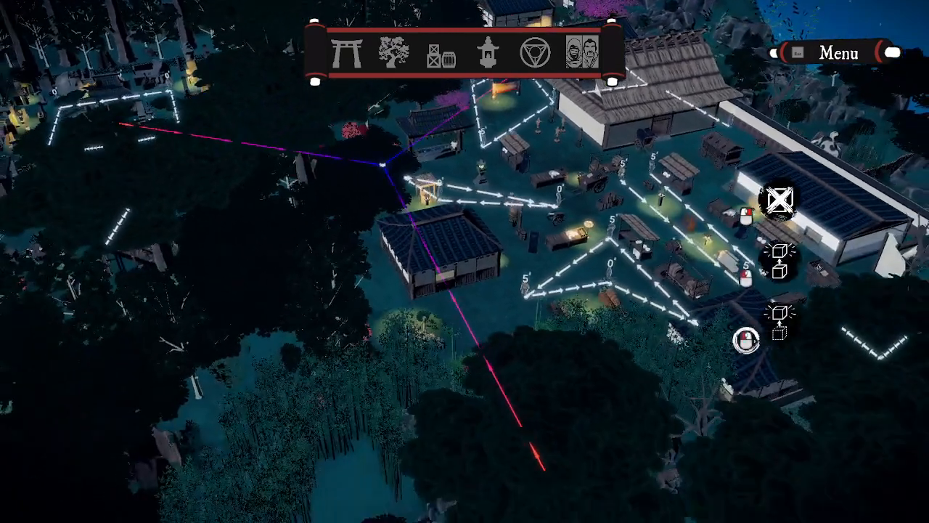
Step: Exit the open level to the main menu and start the setup of a new custom mission
key("Escape")
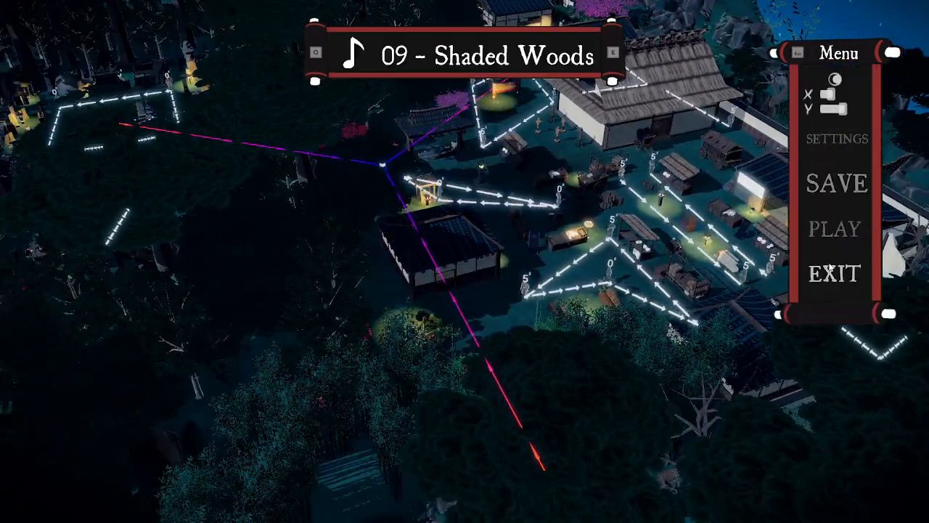
left_click(833, 273)
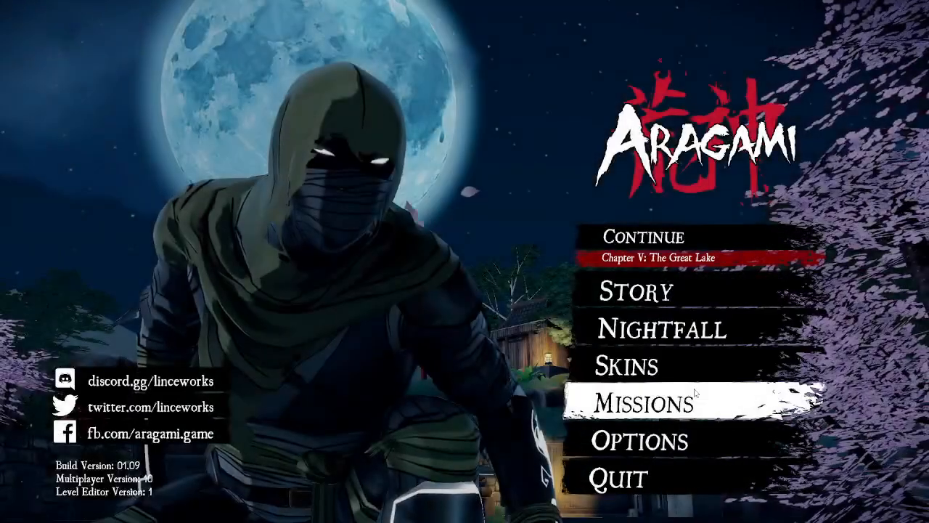
left_click(646, 401)
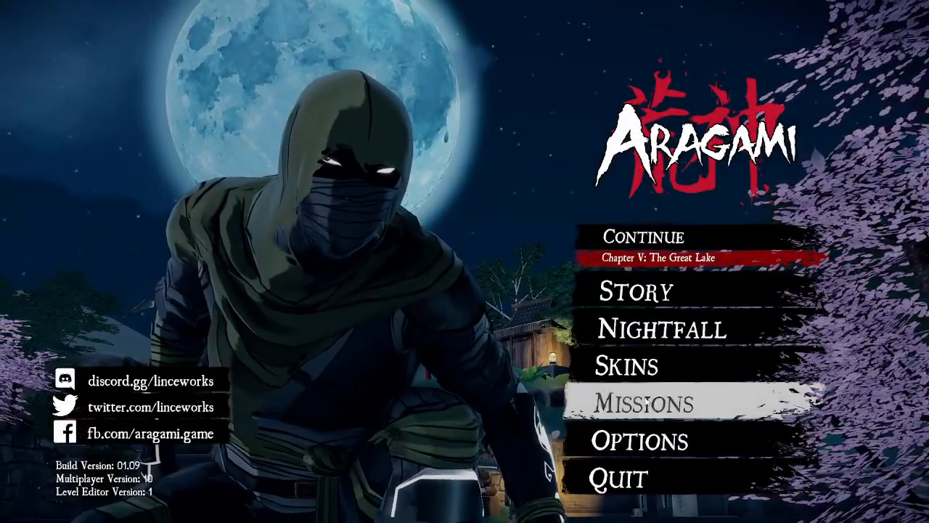
left_click(679, 298)
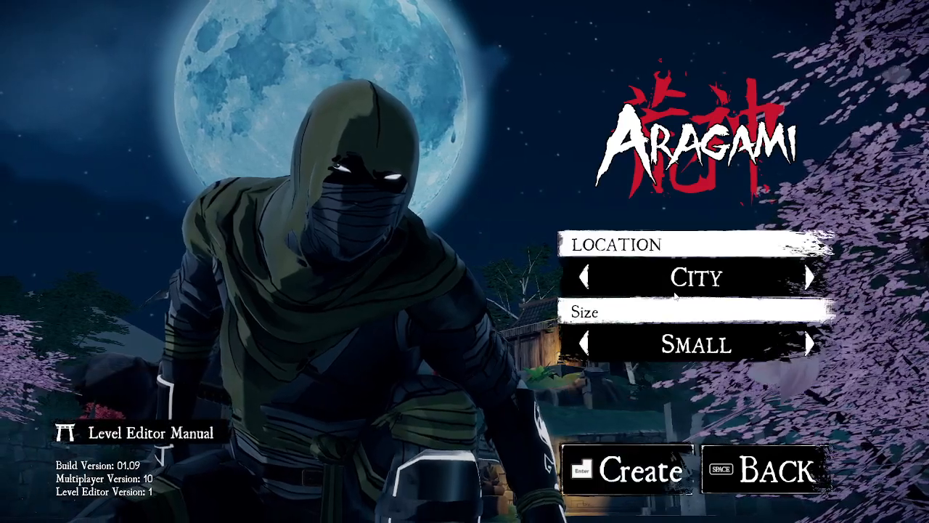
Step: Cycle through the location and size options and create the level with location City and size Small
left_click(810, 277)
left_click(810, 277)
left_click(810, 276)
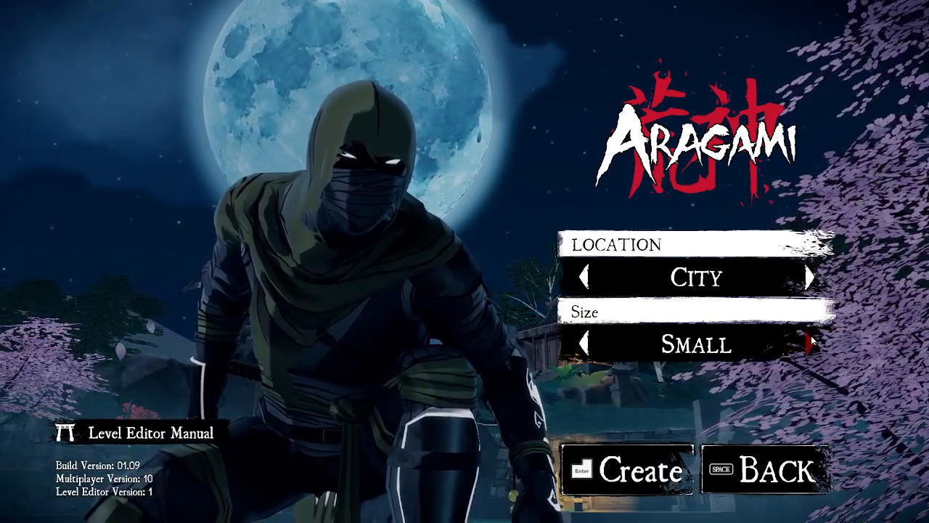
left_click(809, 343)
left_click(809, 343)
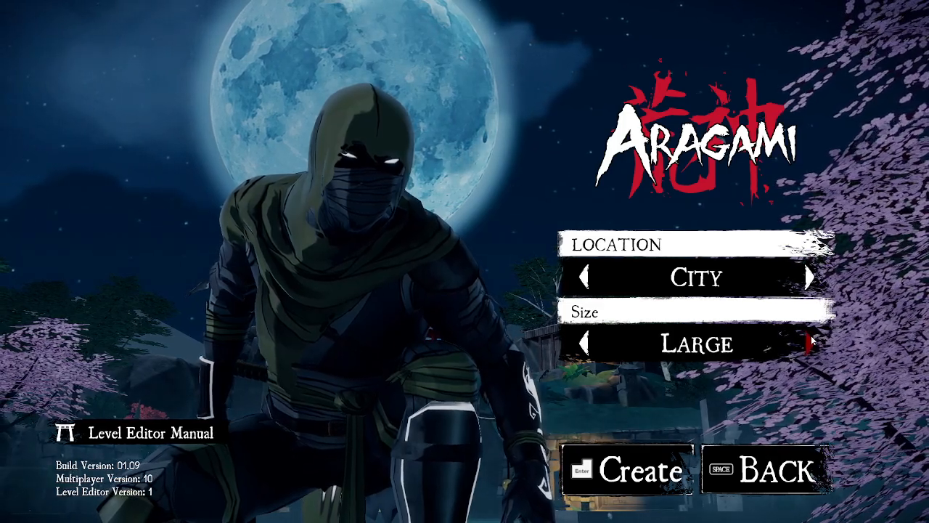
left_click(812, 335)
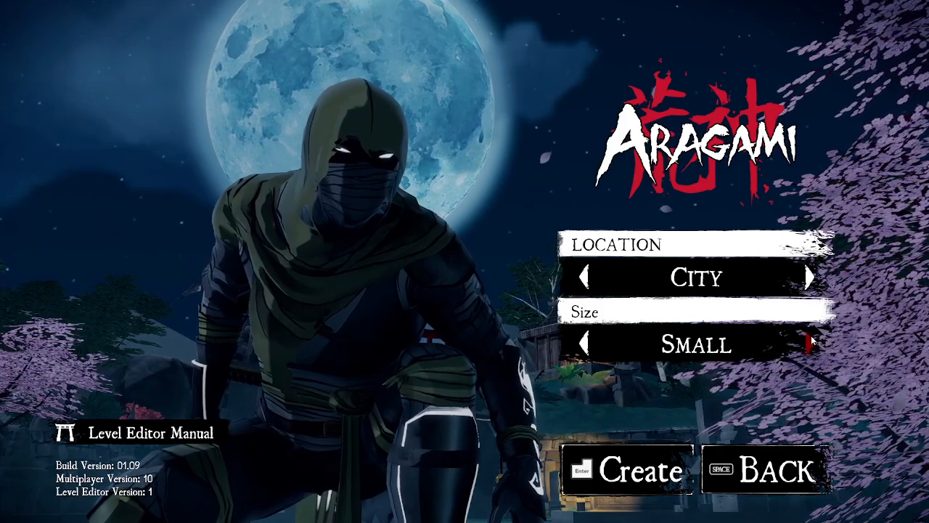
left_click(811, 337)
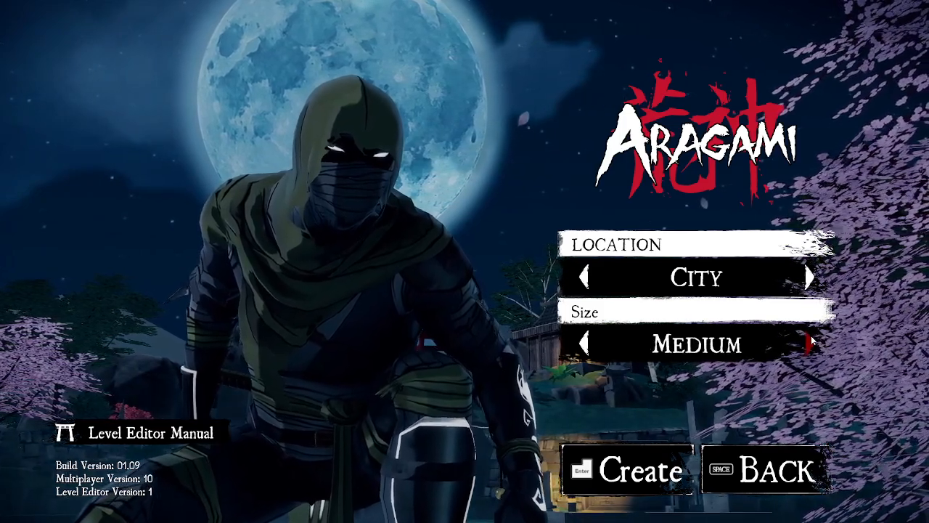
left_click(808, 340)
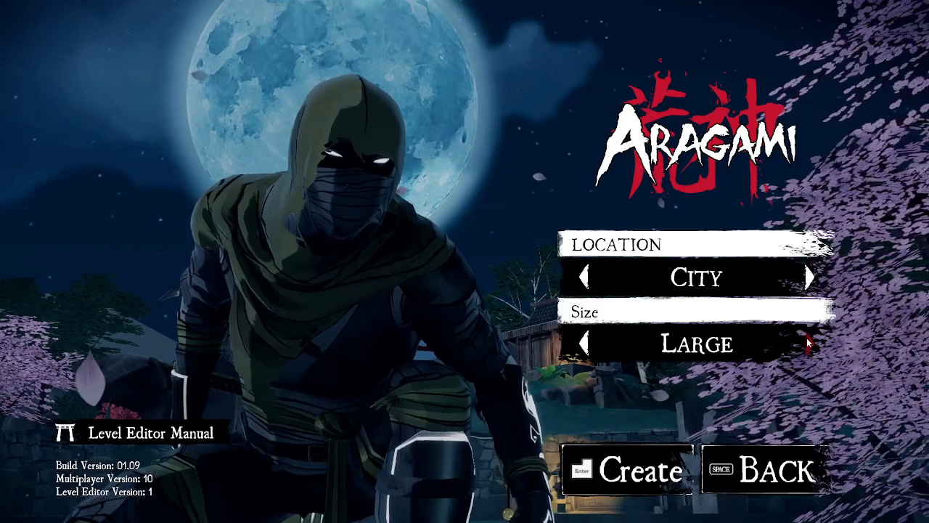
left_click(811, 341)
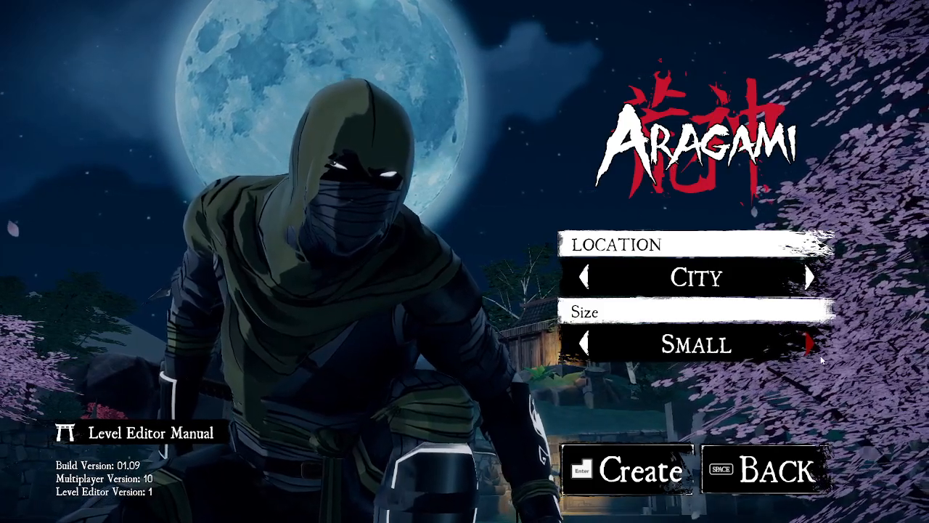
left_click(611, 460)
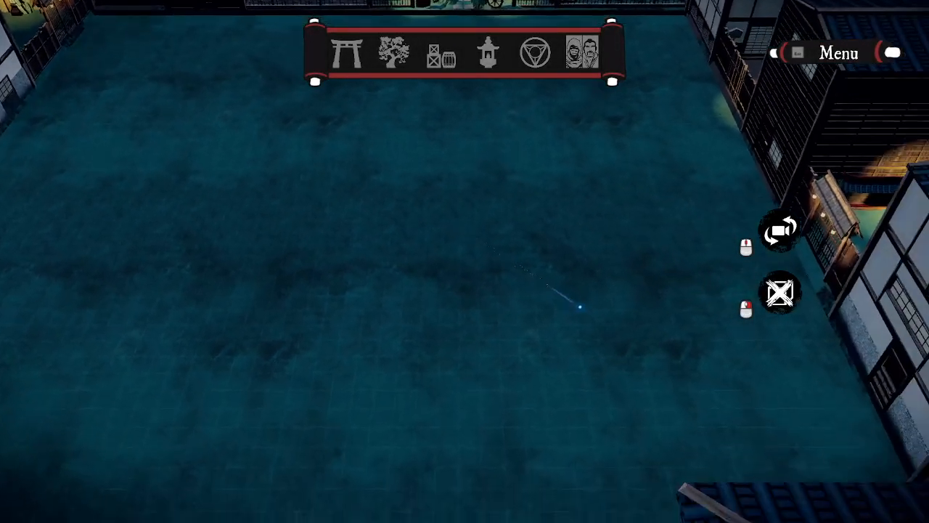
Step: Look through the wall, flora, prop and light object categories available for the empty city level
middle_click_drag(580, 307, 424, 58)
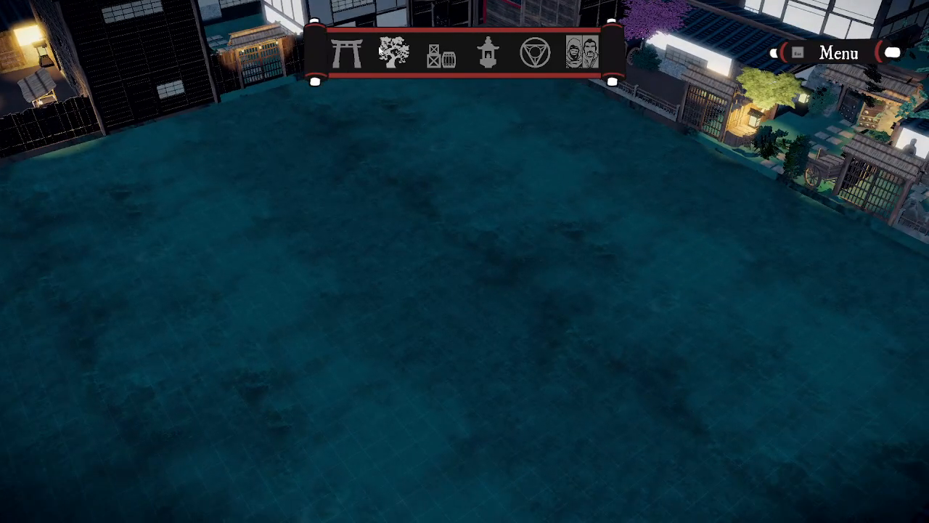
left_click(335, 55)
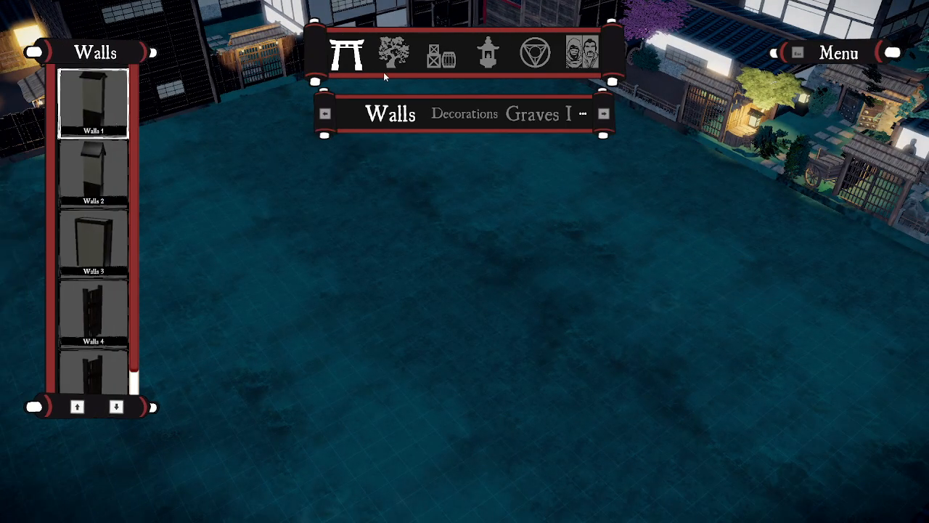
left_click(396, 53)
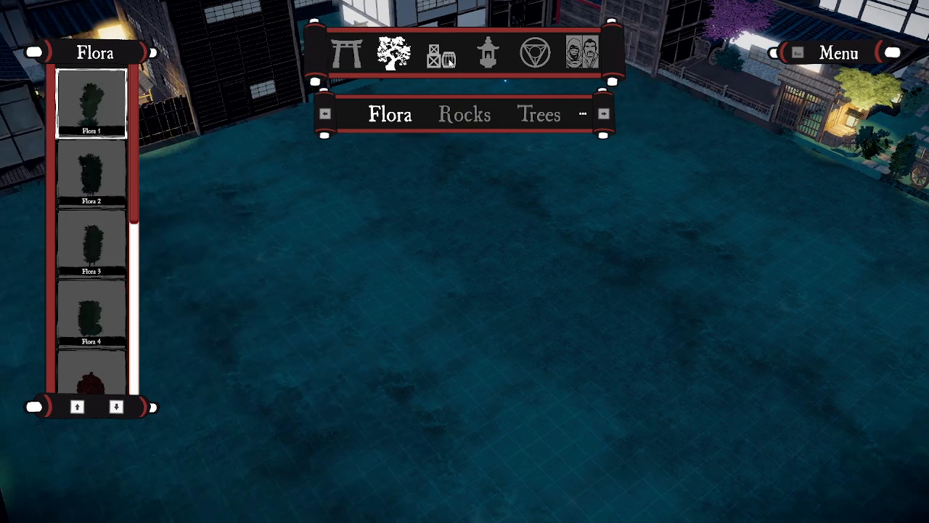
left_click(441, 55)
left_click(489, 57)
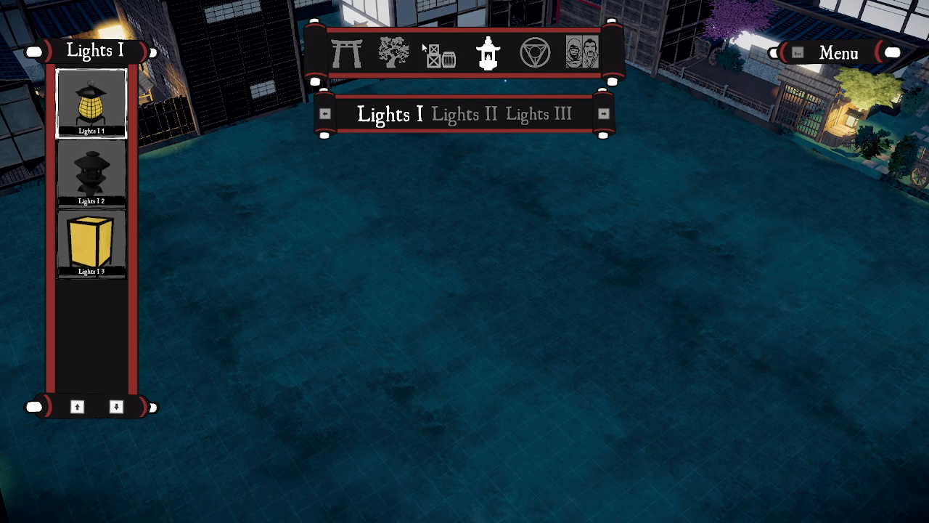
Step: Place an Area objective on the open ground near the dark building at the far edge
left_click(534, 54)
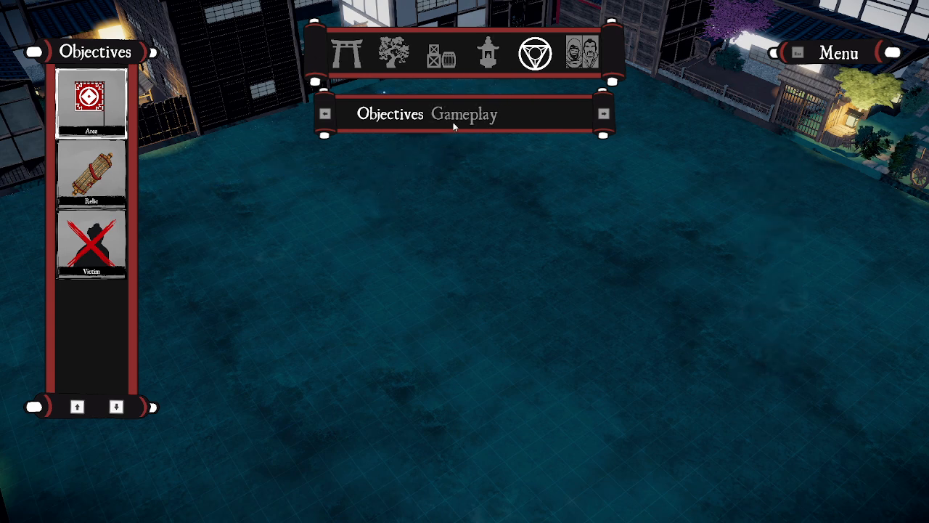
key("a")
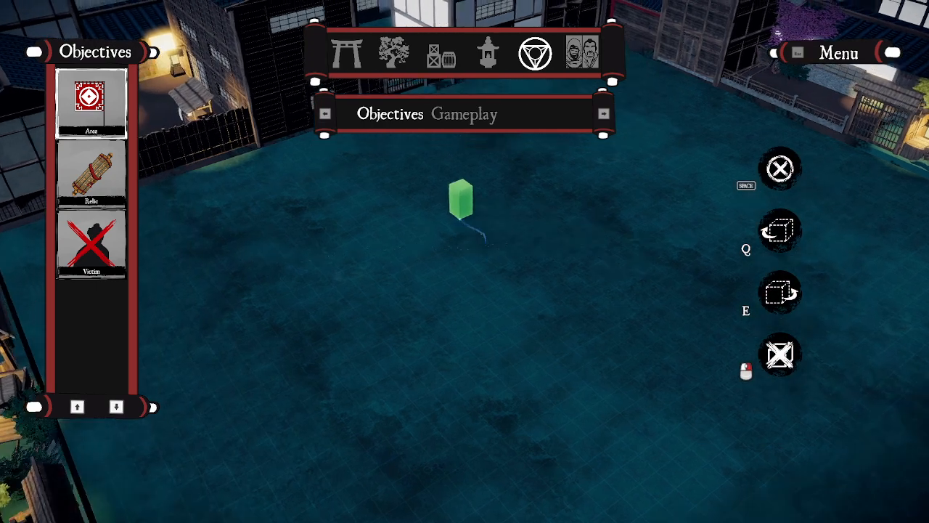
key("w")
left_click(418, 163)
Step: Place a Relic objective on the open ground, well away from the Area objective
key("d")
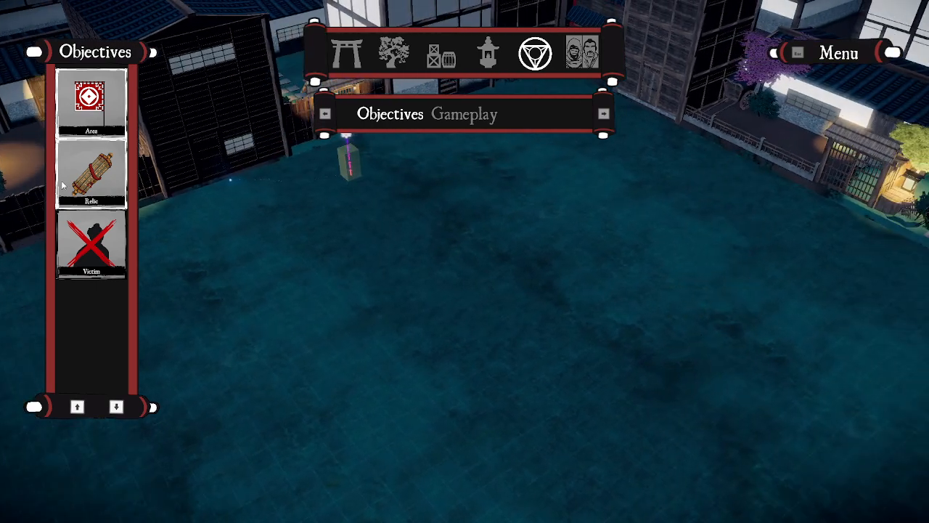
left_click(80, 175)
key("d")
left_click(640, 197)
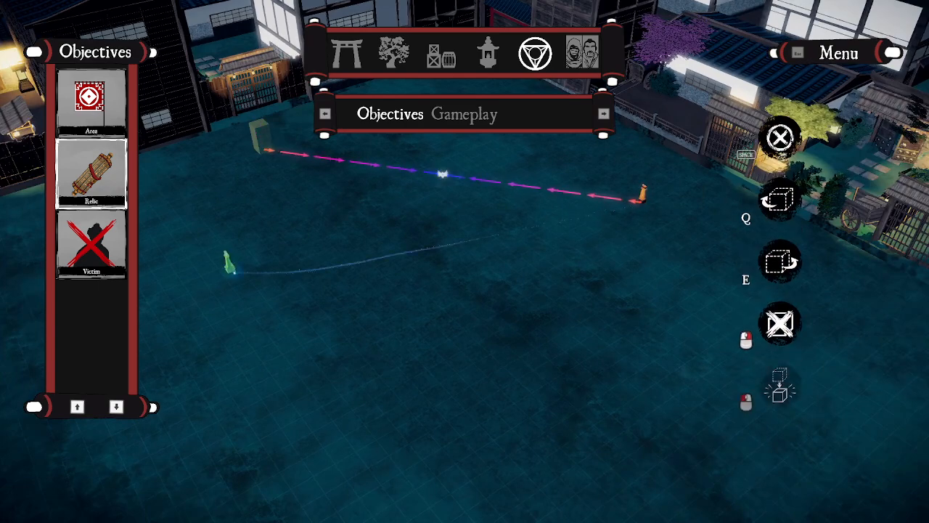
Step: Place a Victim objective on the open ground in front of the other two and end its patrol path without extra points
key("s")
left_click(111, 247)
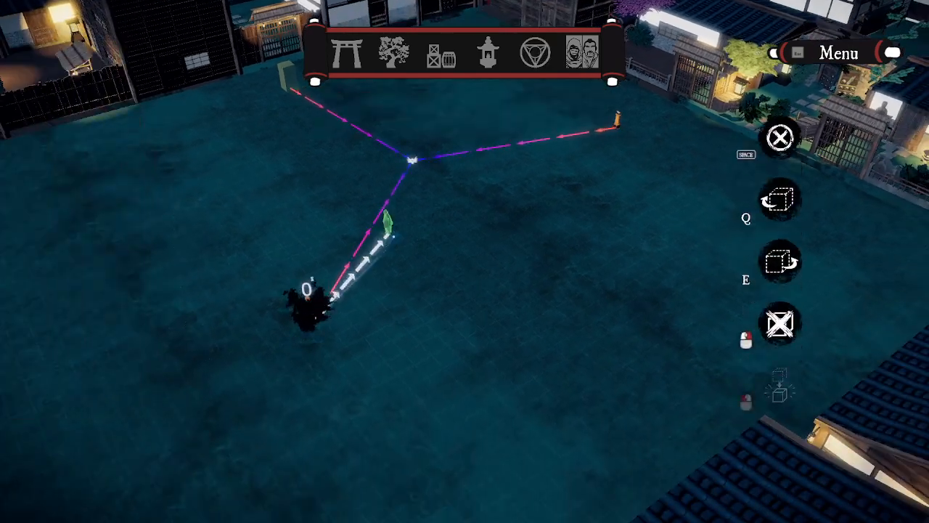
right_click(438, 256)
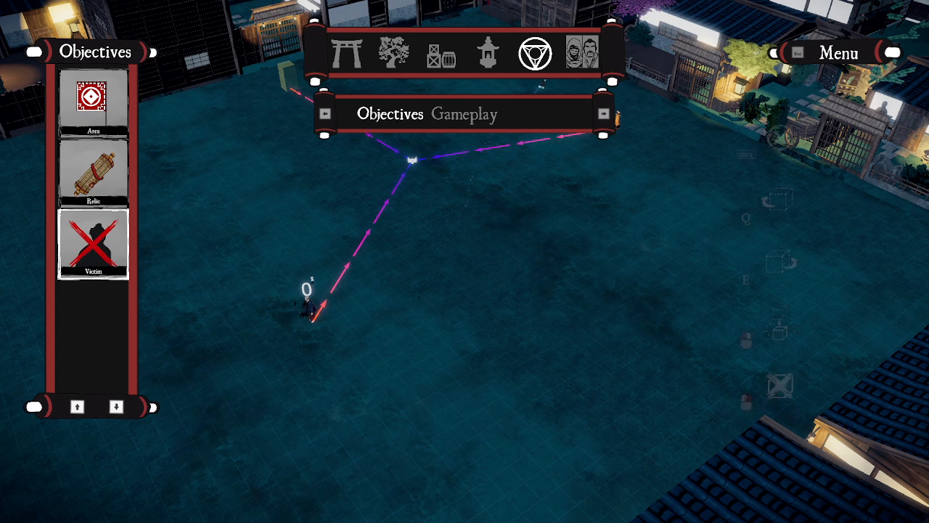
Step: Place a Shrine from the gameplay objects beside the wooden fence next to the dark building
left_click(446, 124)
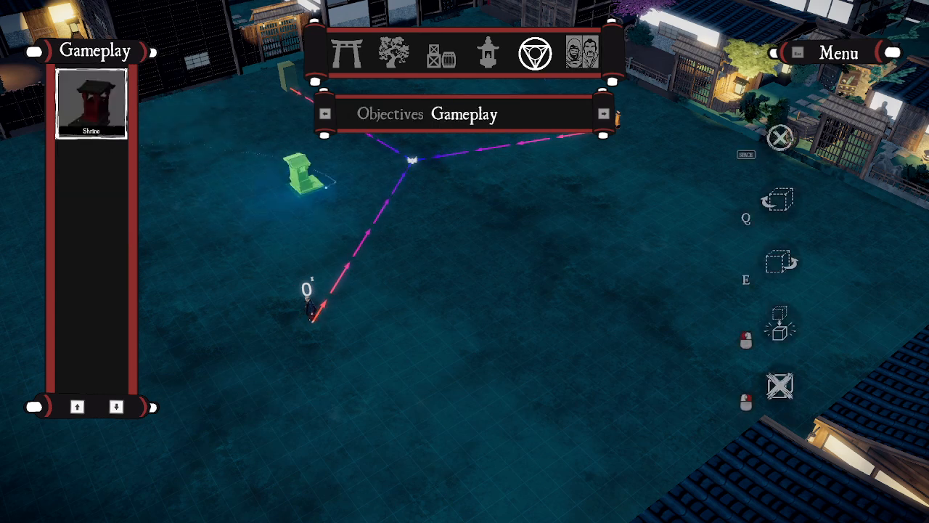
key("a")
key("w")
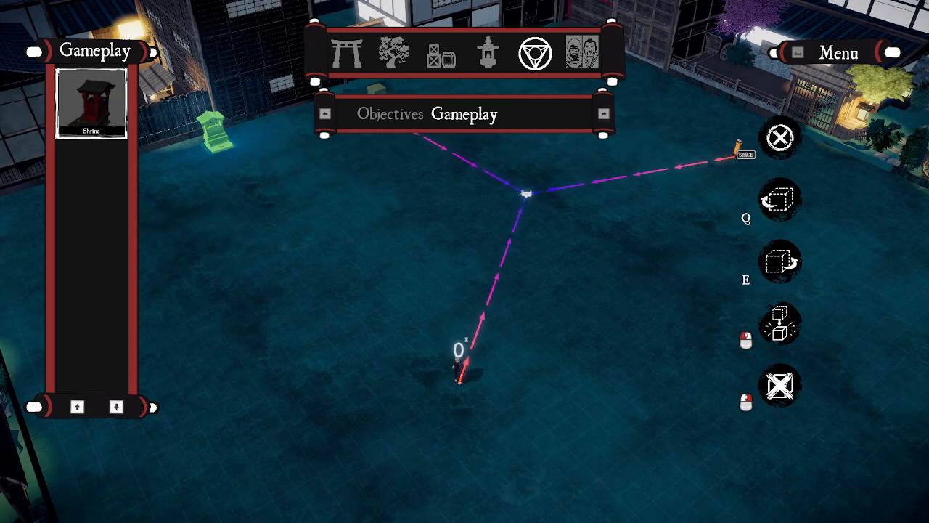
left_click(209, 135)
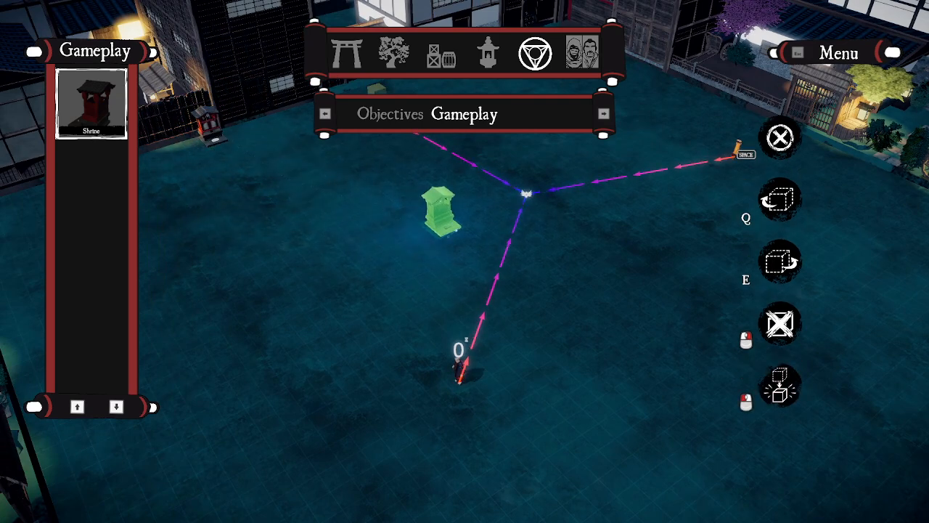
Step: Place the Aragami 1 player on the ground near the far railing, on the relic's side of the level
left_click(581, 54)
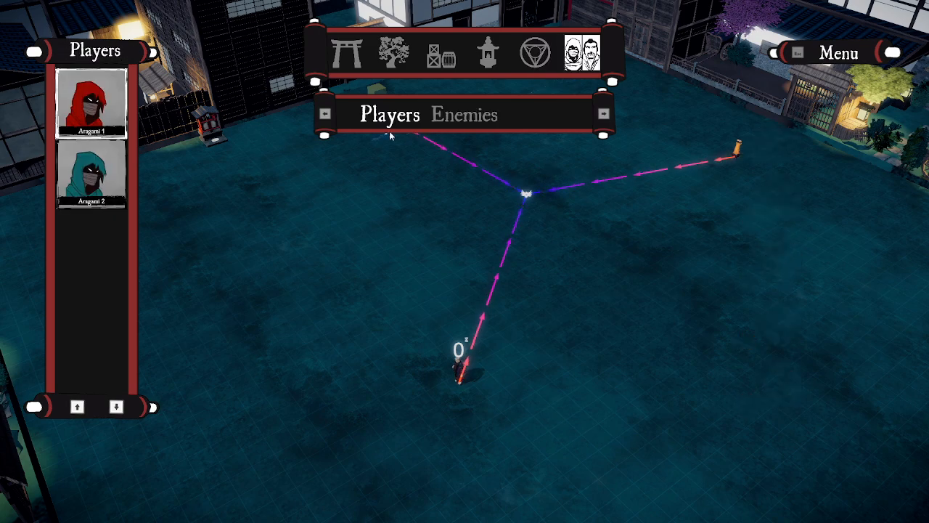
left_click(91, 101)
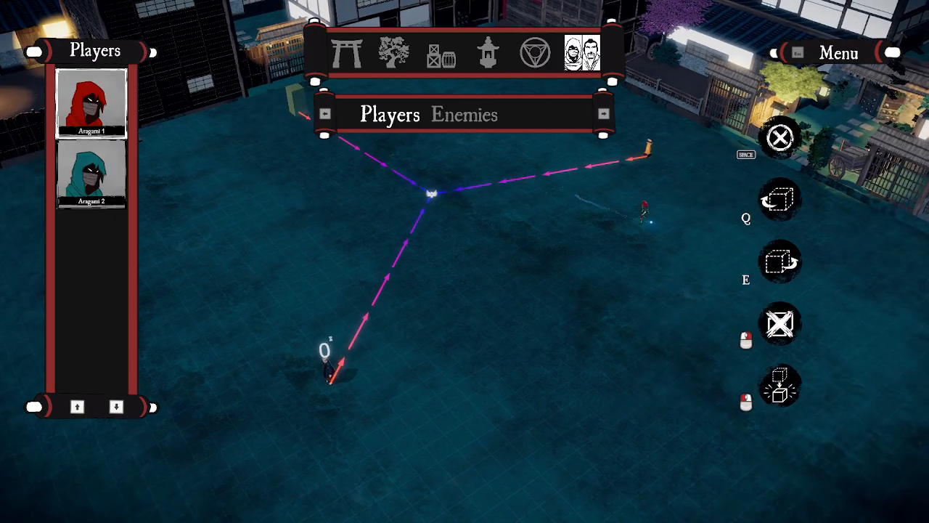
key("w")
middle_click_drag(268, 293, 847, 269)
key("w")
key("d")
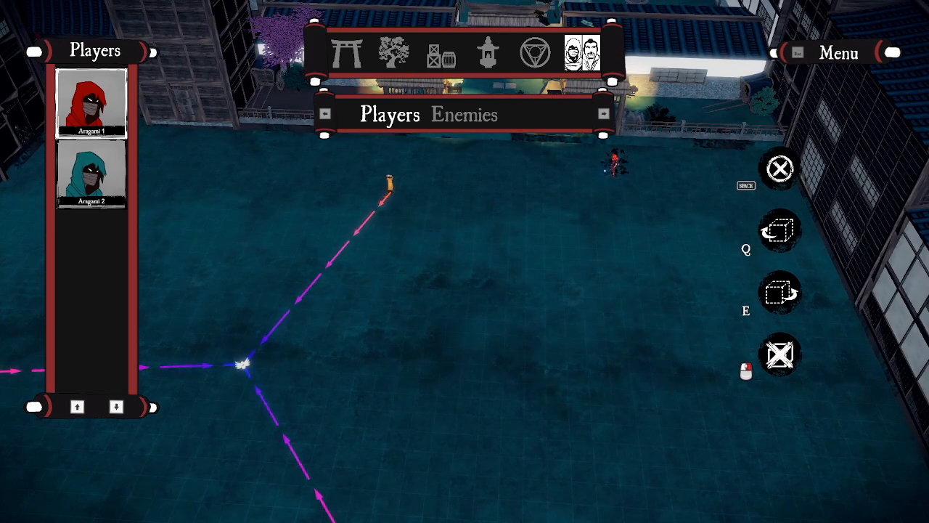
left_click(614, 165)
Step: Place the Aragami 2 player on the open ground beside the Aragami 1 player
left_click(91, 174)
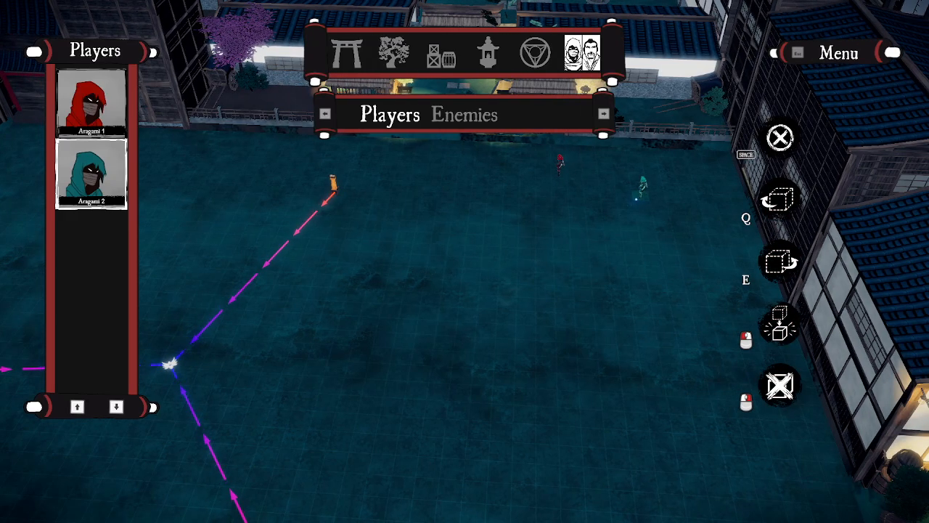
left_click(639, 191)
Step: Place a Warrior enemy on the ground between the relic and the Area objective and end its patrol path without extra points
left_click(469, 116)
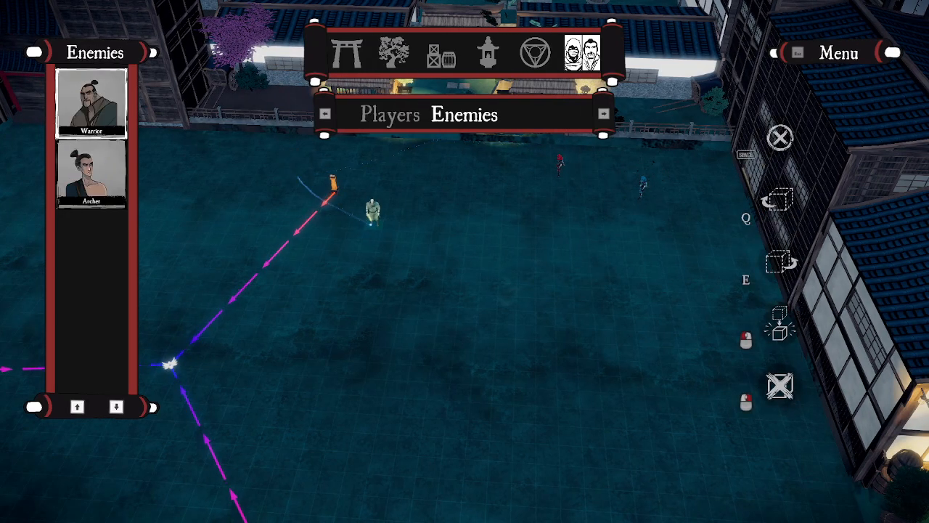
key("a")
key("s")
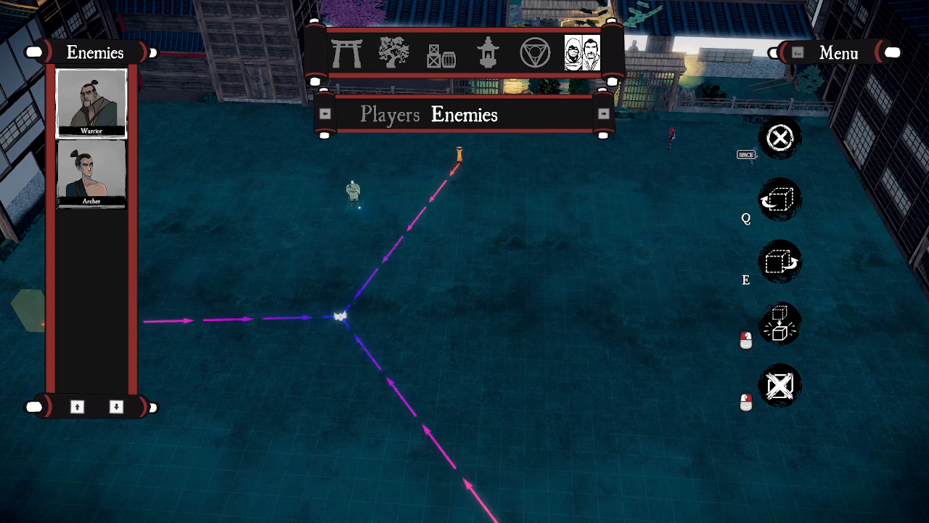
key("s")
key("a")
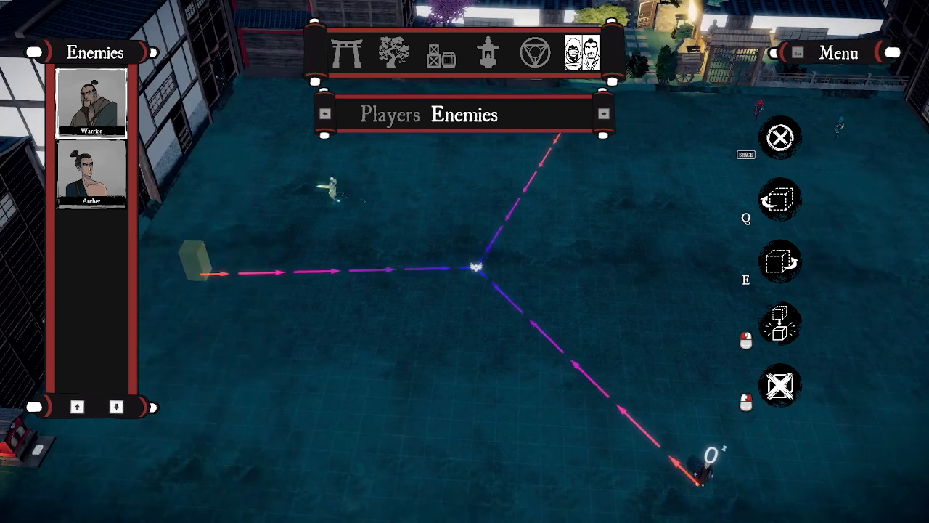
left_click(355, 194)
key("space")
key("w")
key("d")
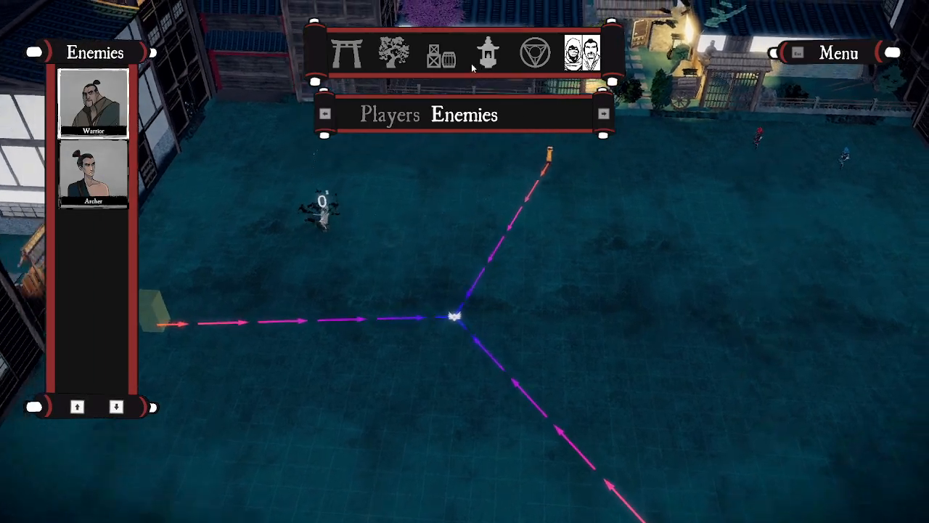
Step: Place the ruined Building 3 on the open ground on the players' side, opposite the Area objective
left_click(355, 58)
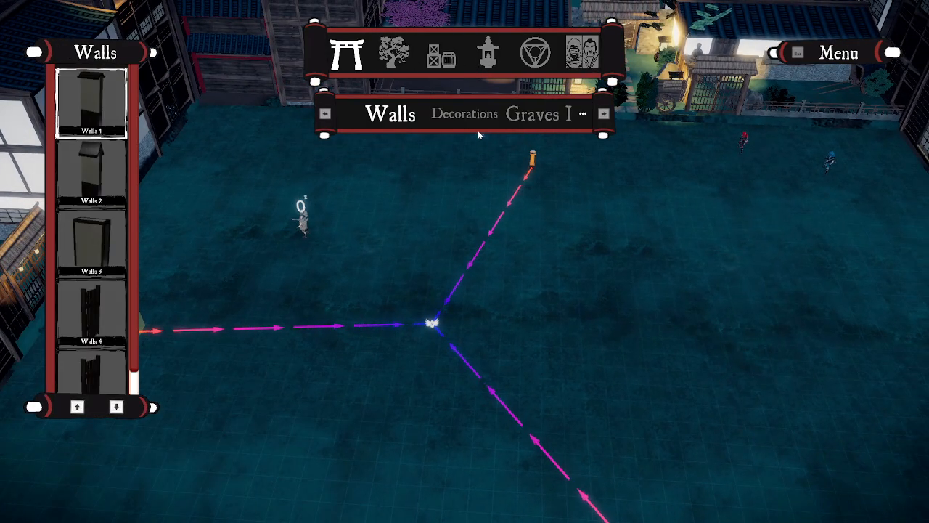
left_click(603, 114)
left_click(604, 114)
key("d")
left_click(603, 114)
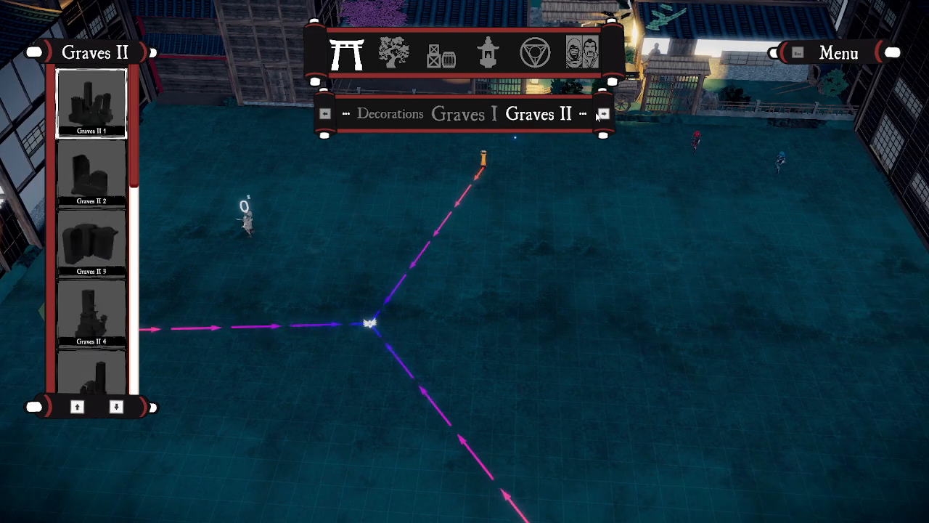
key("s")
left_click(600, 114)
left_click(600, 115)
left_click(600, 115)
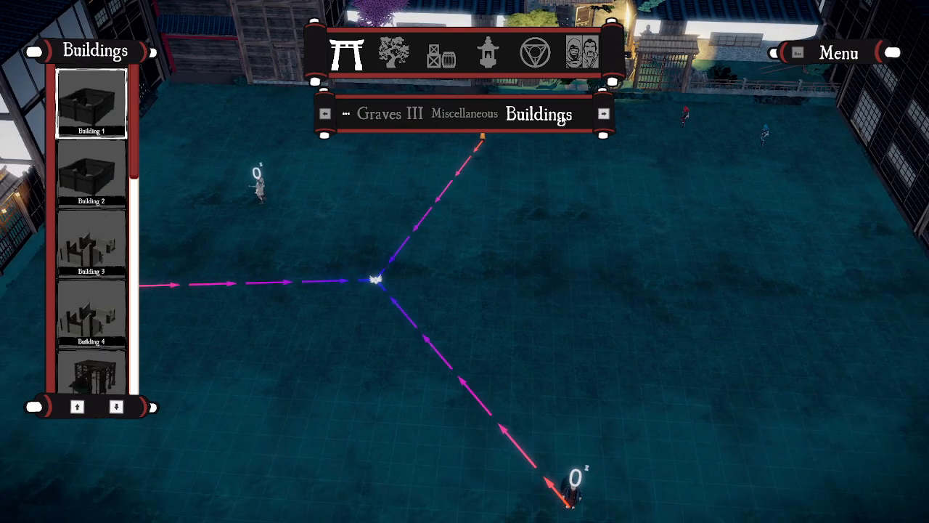
key("s")
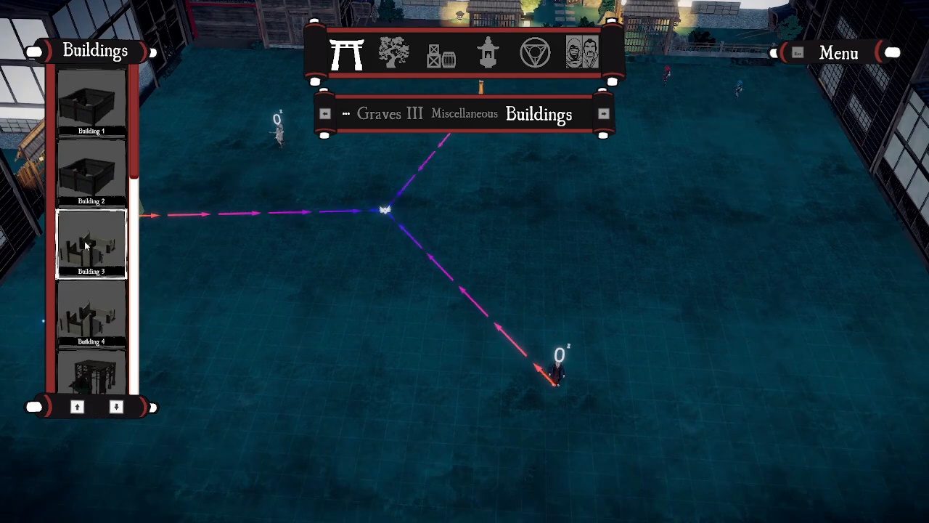
key("d")
key("w")
left_click(616, 238)
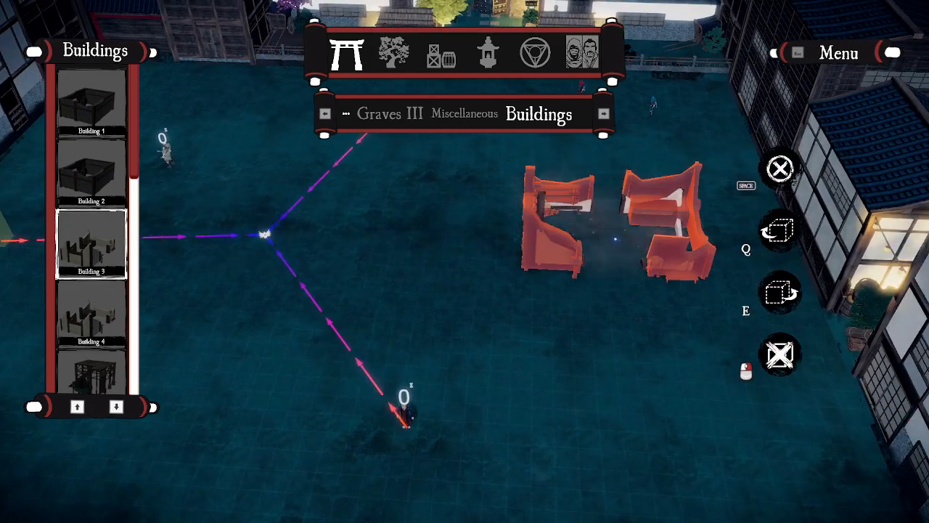
Step: Place the wooden Building 6 on the open ground between the Area objective and the victim
key("a")
scroll(114, 234, "down", 3)
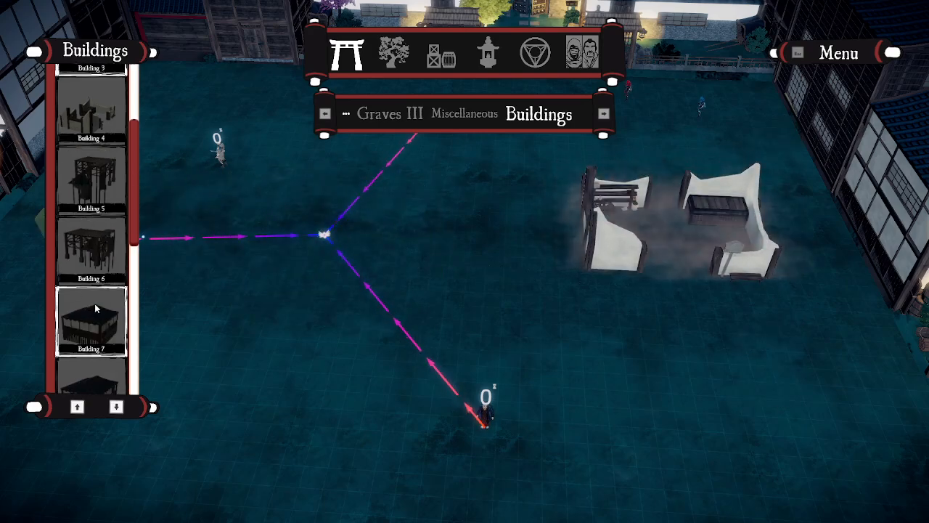
left_click(91, 248)
key("s")
key("a")
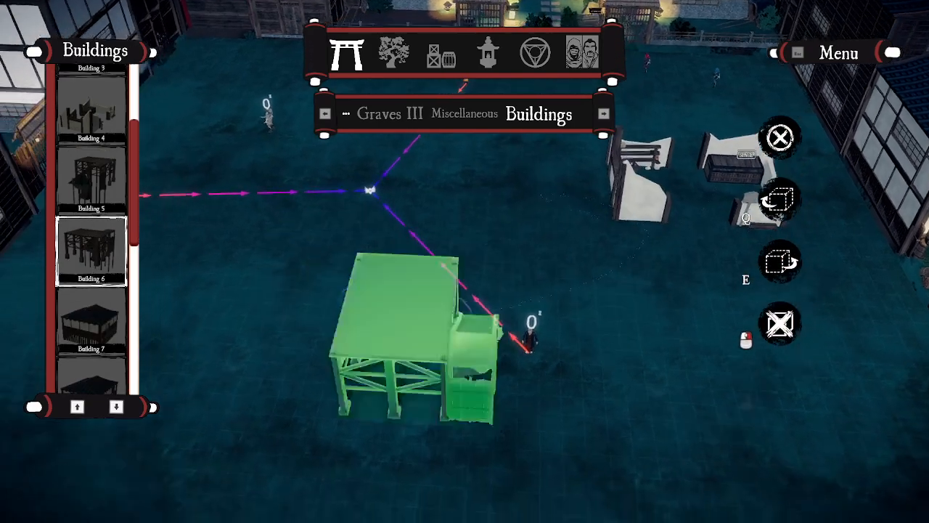
left_click(329, 267)
key("w")
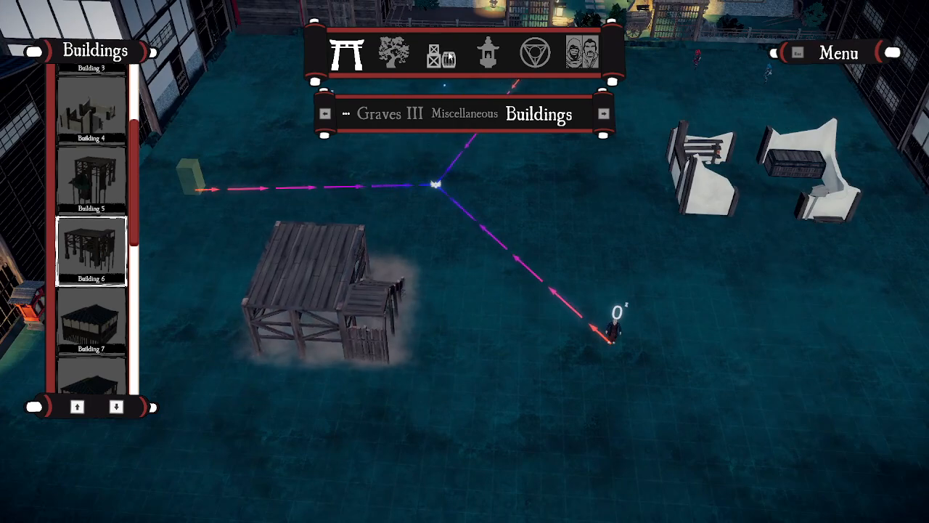
Step: Examine the ruined building and surrounding ground up close from several angles while previewing the Furniture I 1 crate
left_click(445, 56)
key("a")
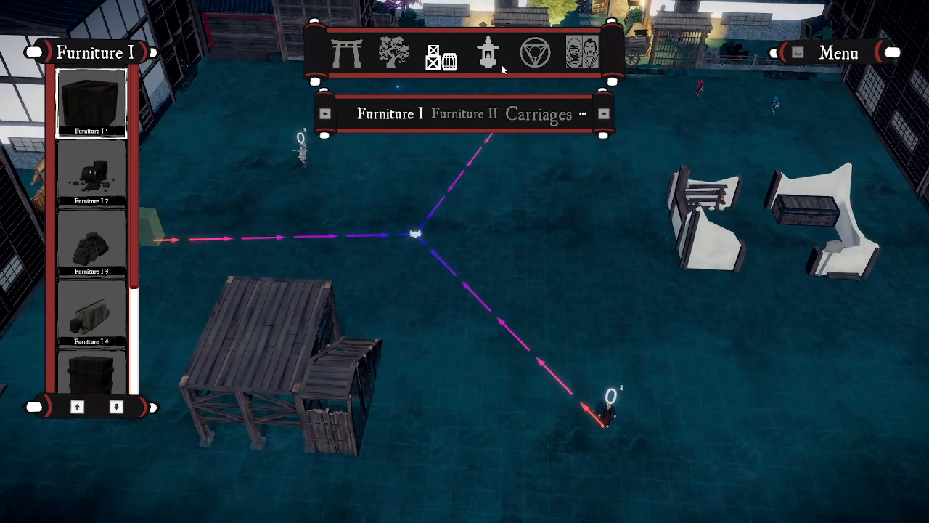
key("w")
key("d")
scroll(828, 412, "up", 5)
key("d")
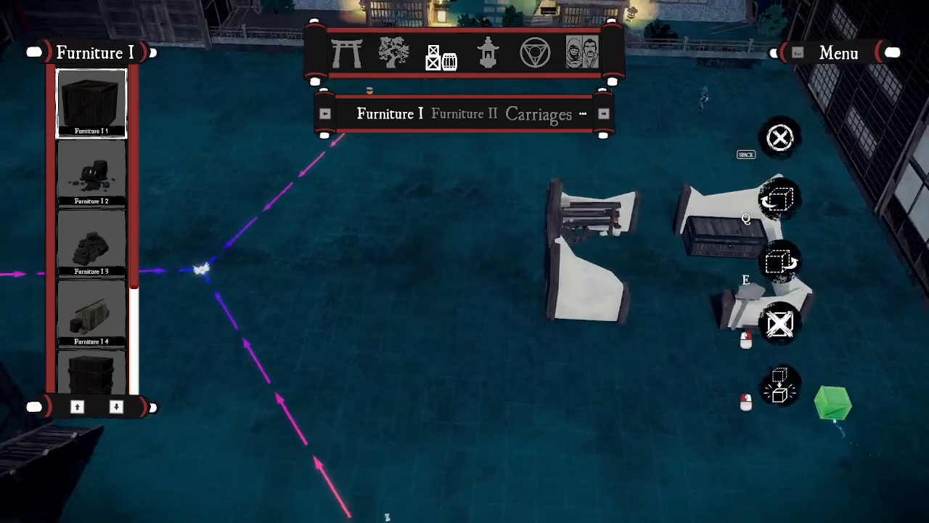
middle_click_drag(673, 368, 916, 324)
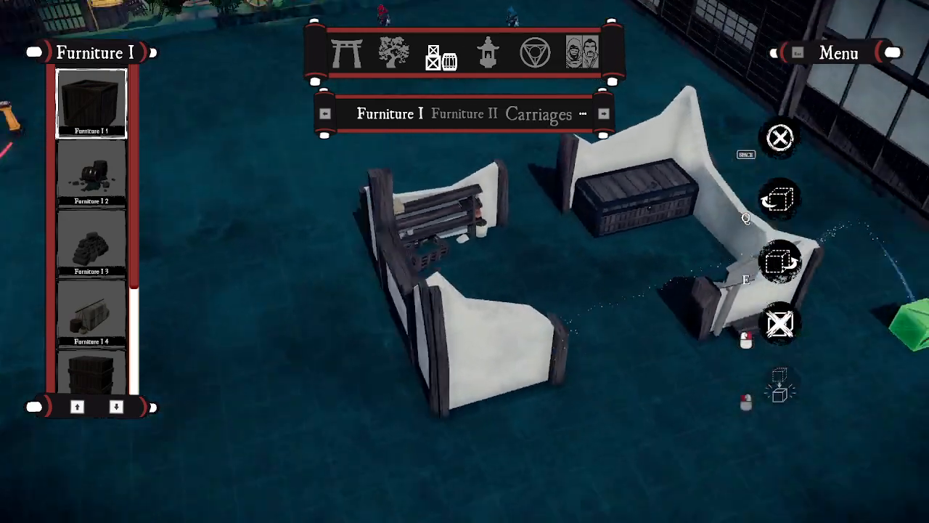
middle_click_drag(218, 389, 928, 384)
middle_click_drag(276, 233, 919, 403)
left_click_drag(915, 404, 928, 404)
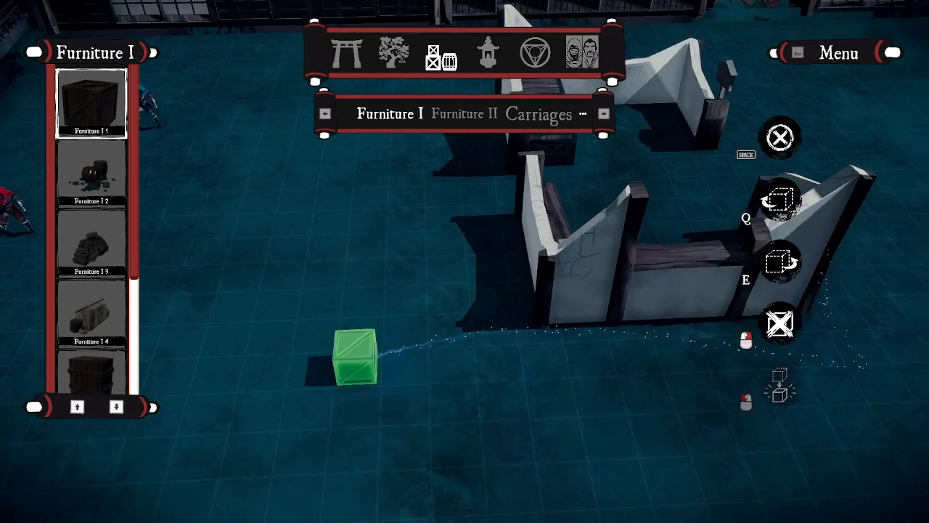
key("s")
key("a")
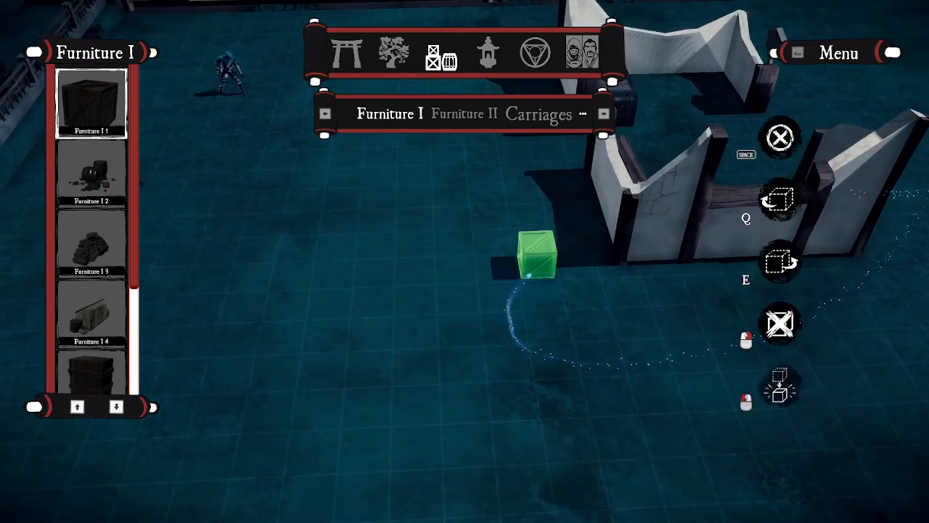
key("s")
key("d")
middle_click_drag(534, 287, 898, 294)
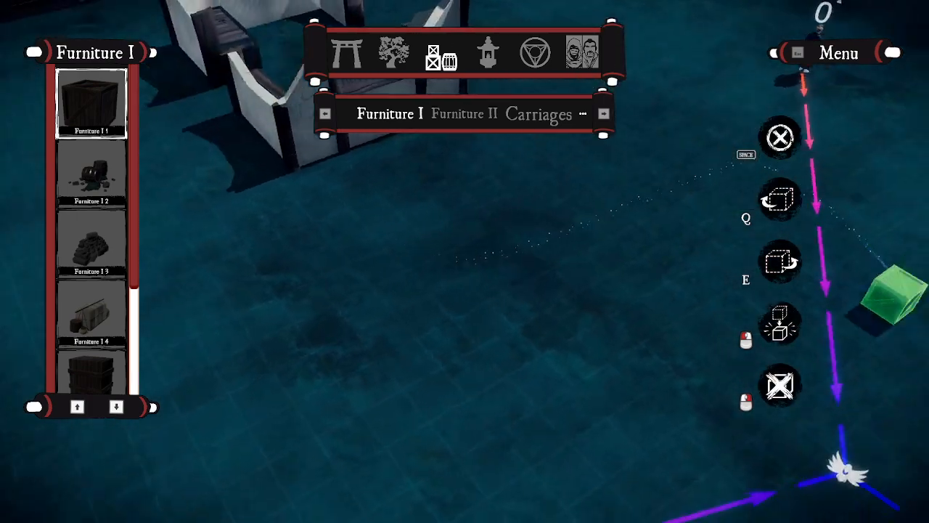
key("s")
key("d")
key("a")
key("w")
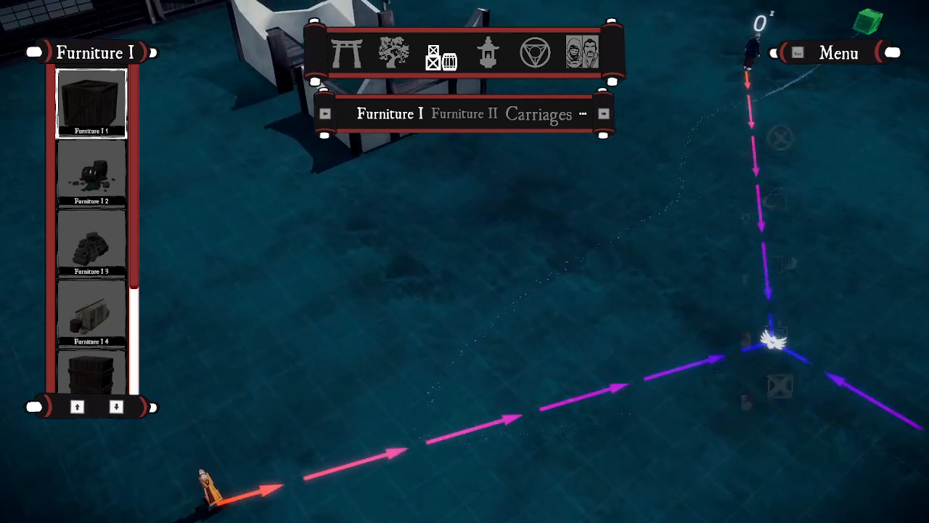
Step: Play-test the level, sneaking past the ruined building up to the victim and assassinating him from behind
left_click(858, 53)
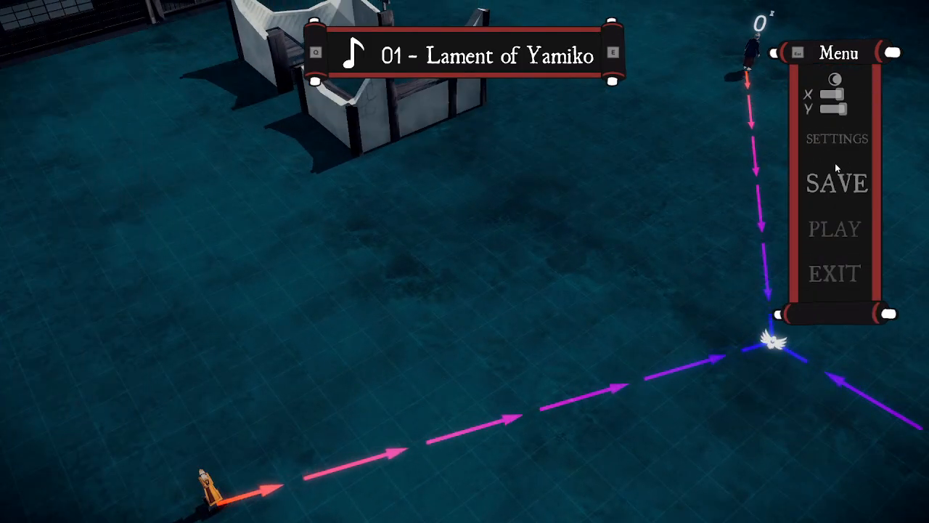
left_click(816, 228)
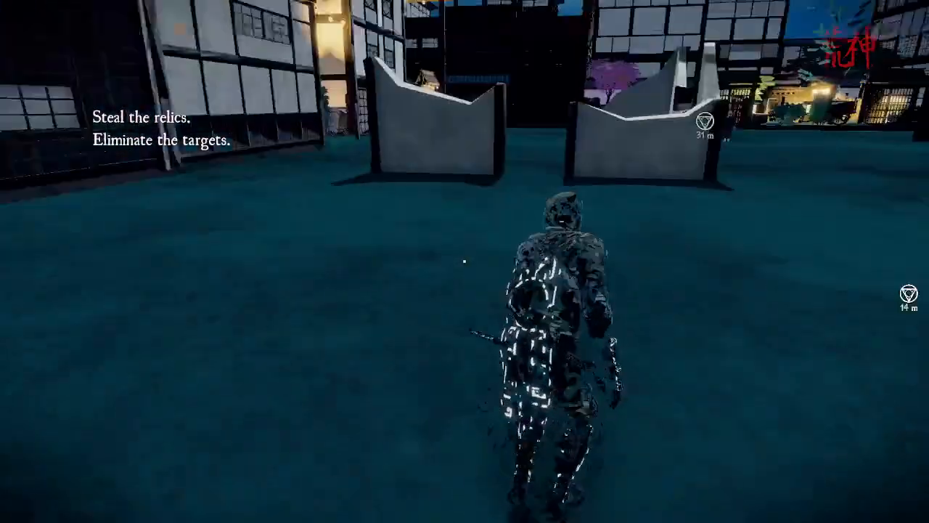
key("w")
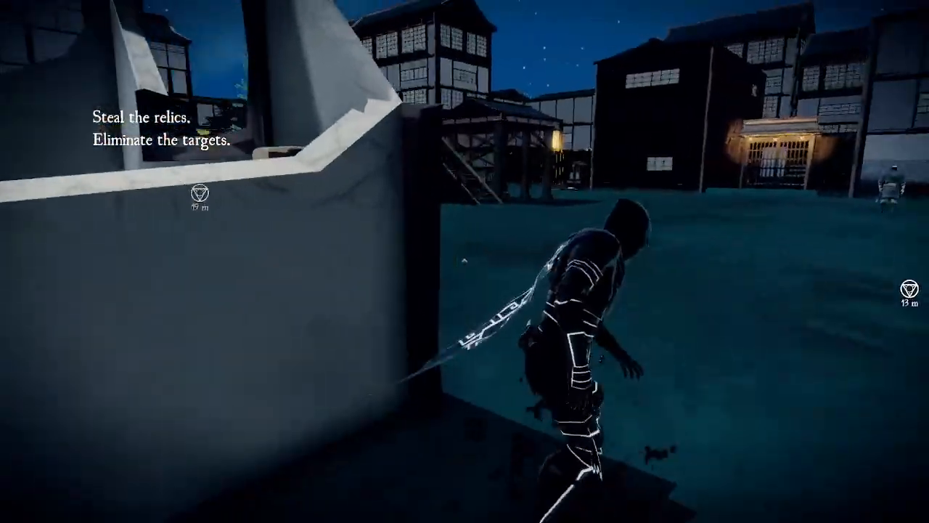
key("w")
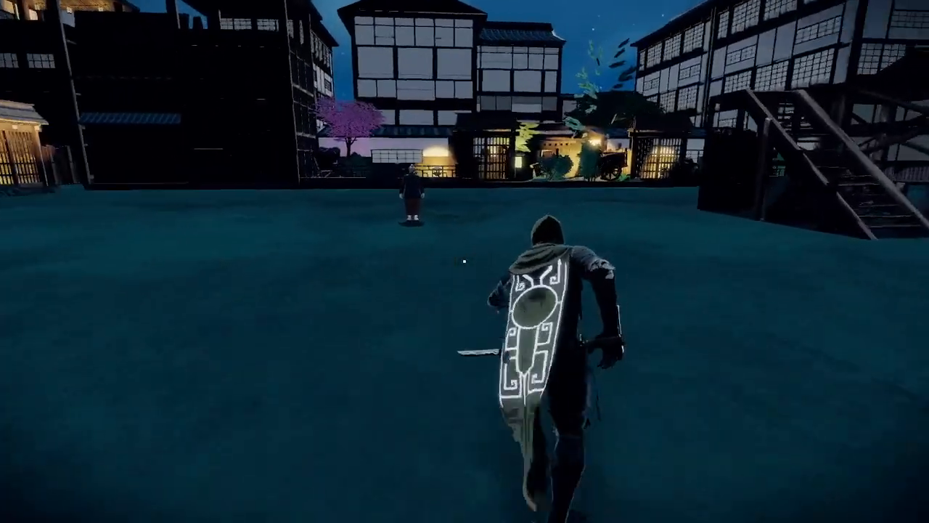
key("w")
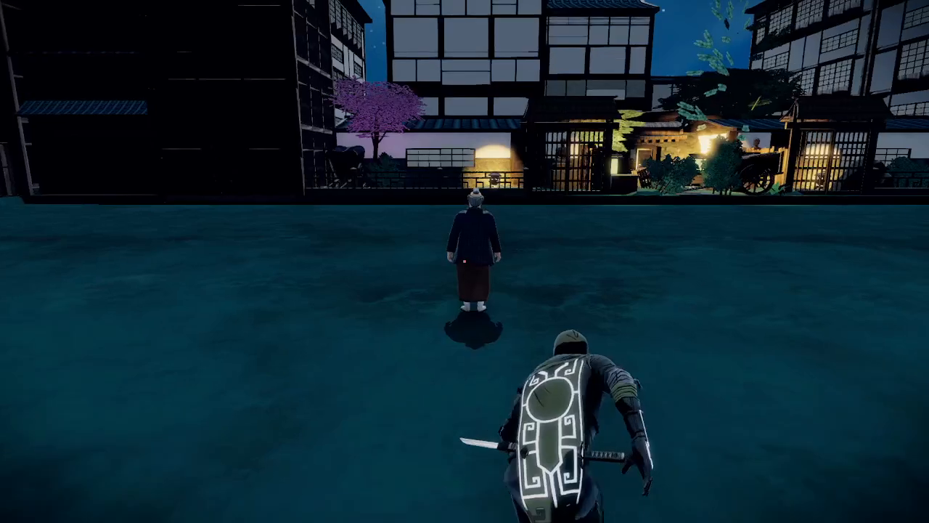
key("w")
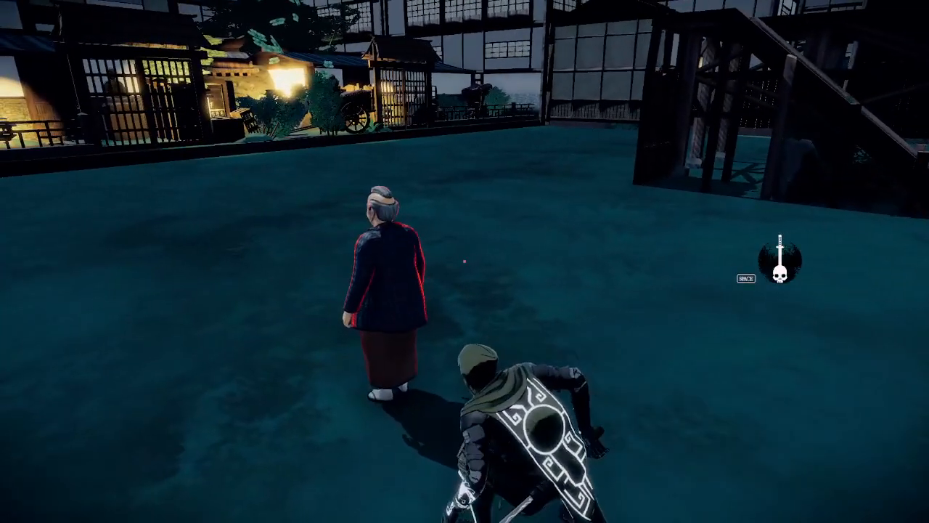
key("space")
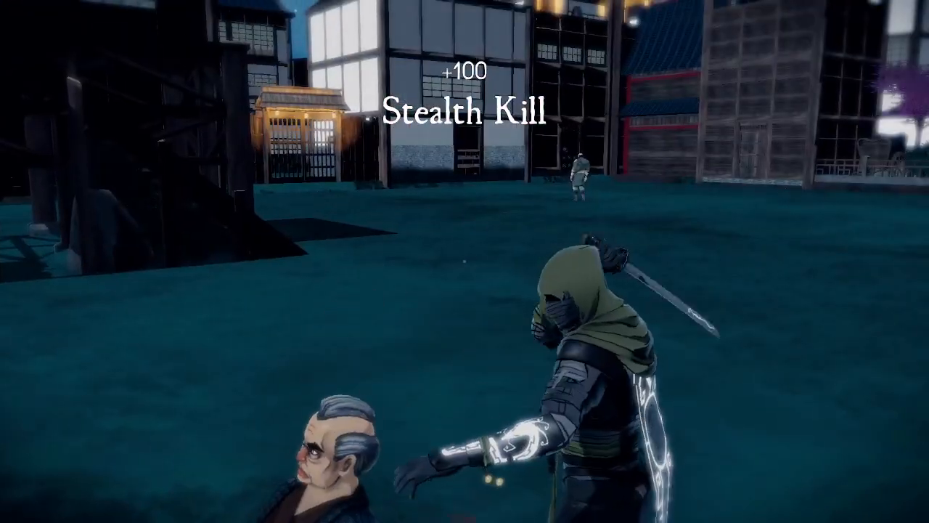
Step: Run to the orange relic pedestal and steal the relic
key("w")
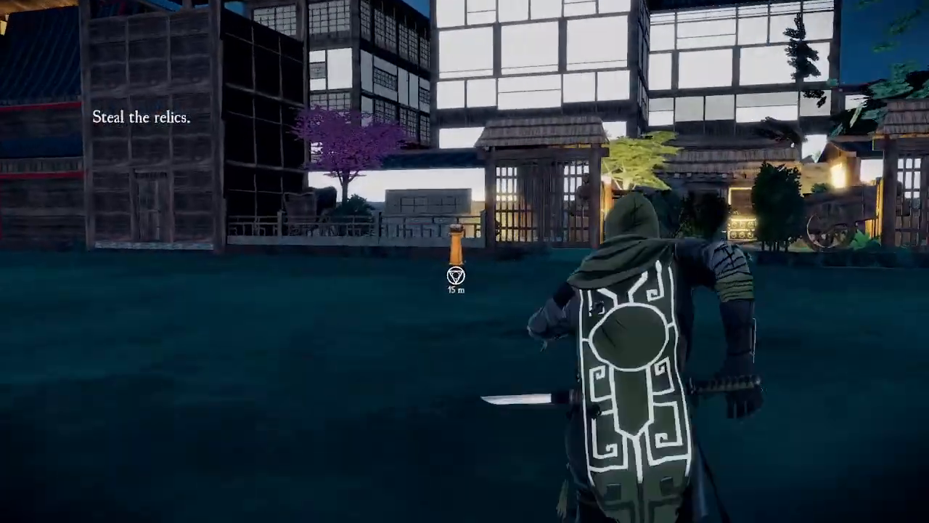
key("w")
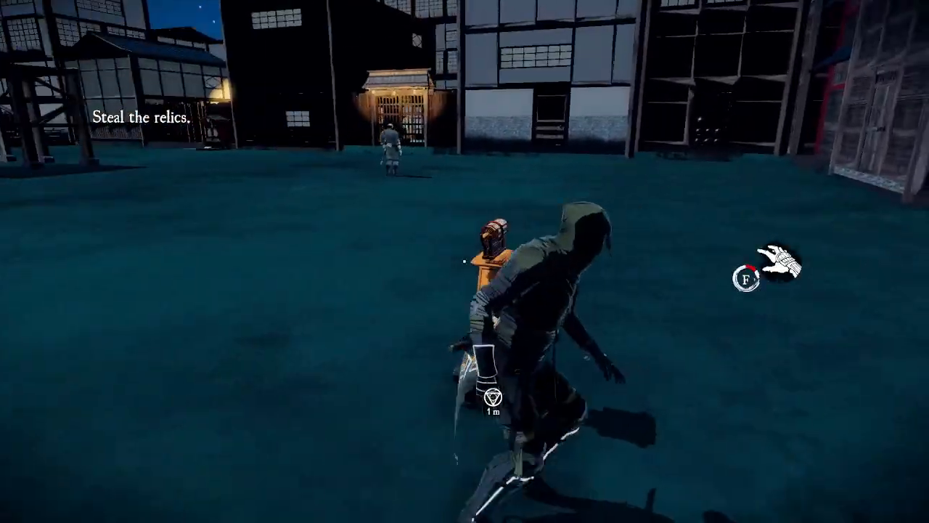
key("f")
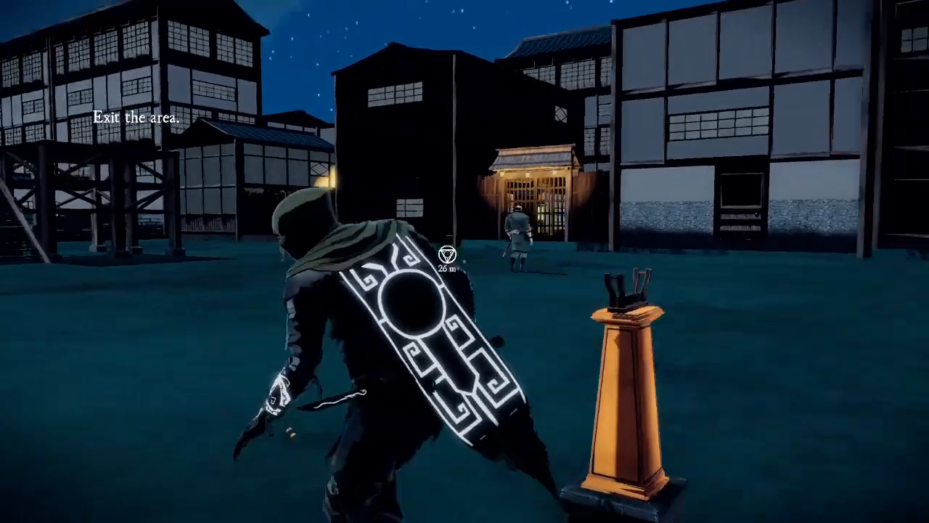
Step: Kill the warrior guard near the lit gate and reach the exit area to finish the play-test
key("w")
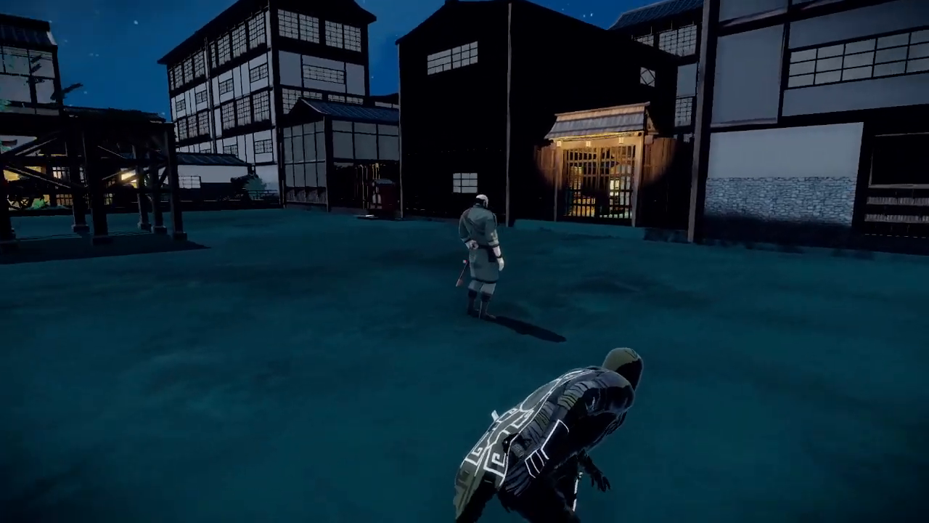
key("w")
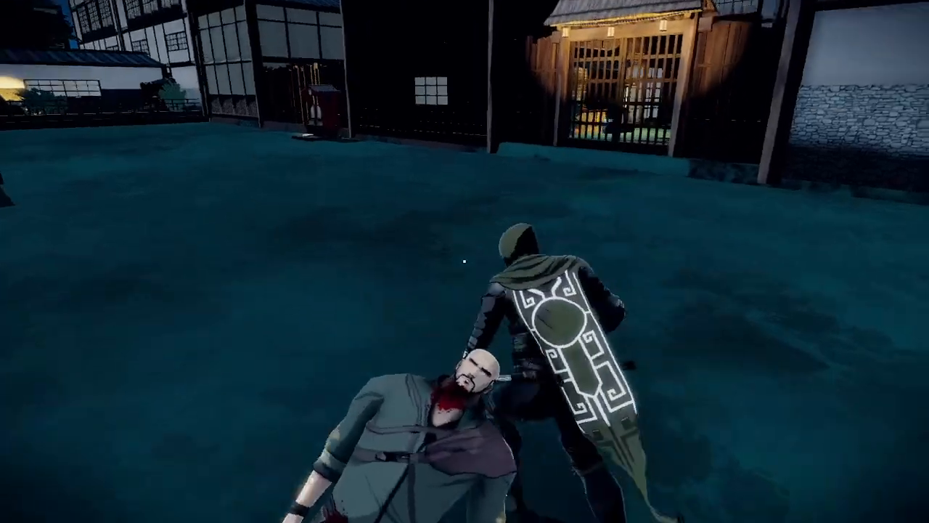
key("w")
key("w")
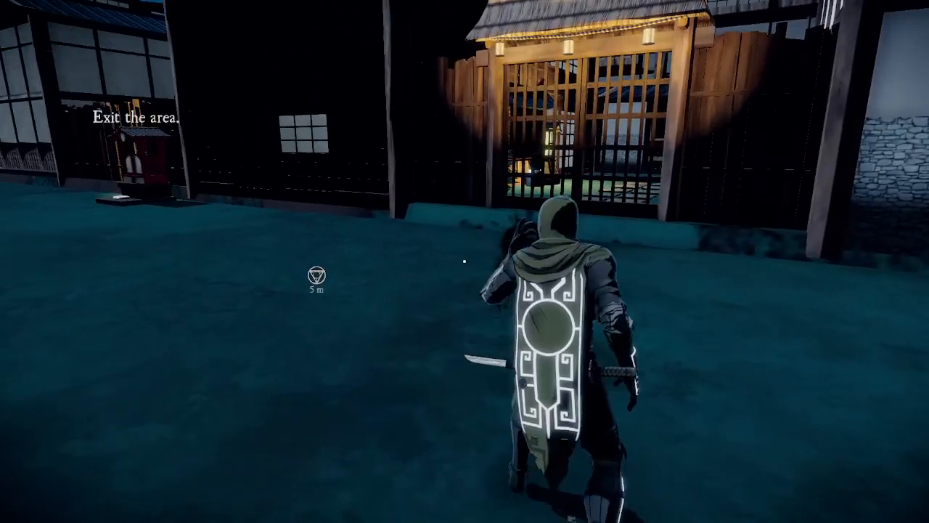
key("w")
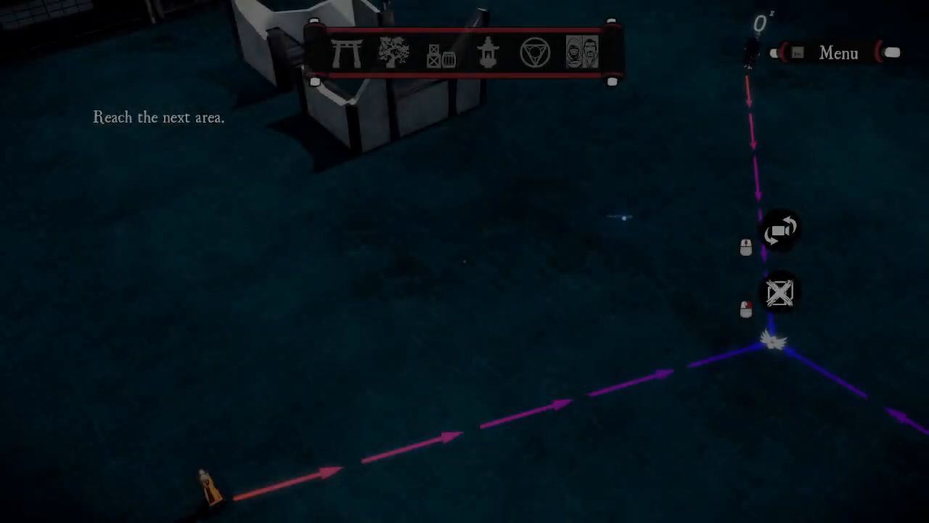
scroll(610, 215, "down", 3)
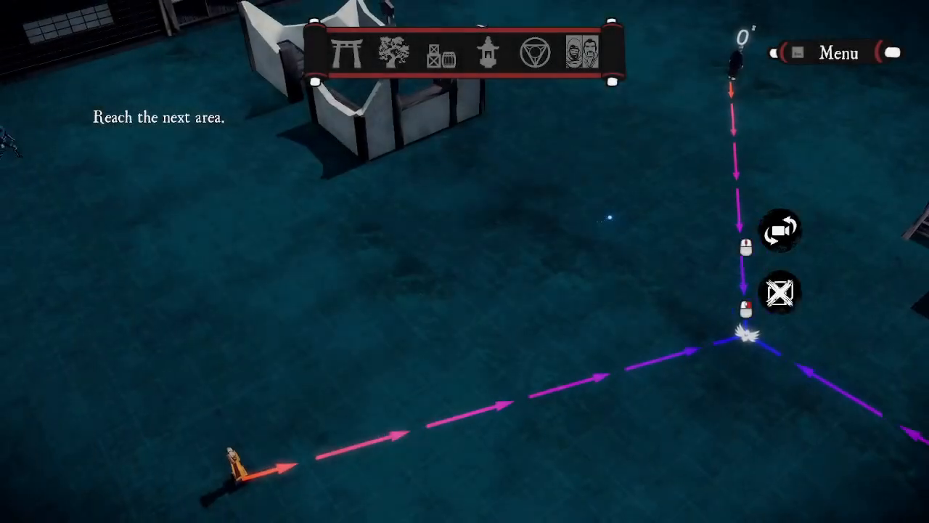
Step: Survey the level from above, circling past the ruined building, the linked objectives and the two player characters
scroll(609, 216, "down", 3)
key("d")
key("a")
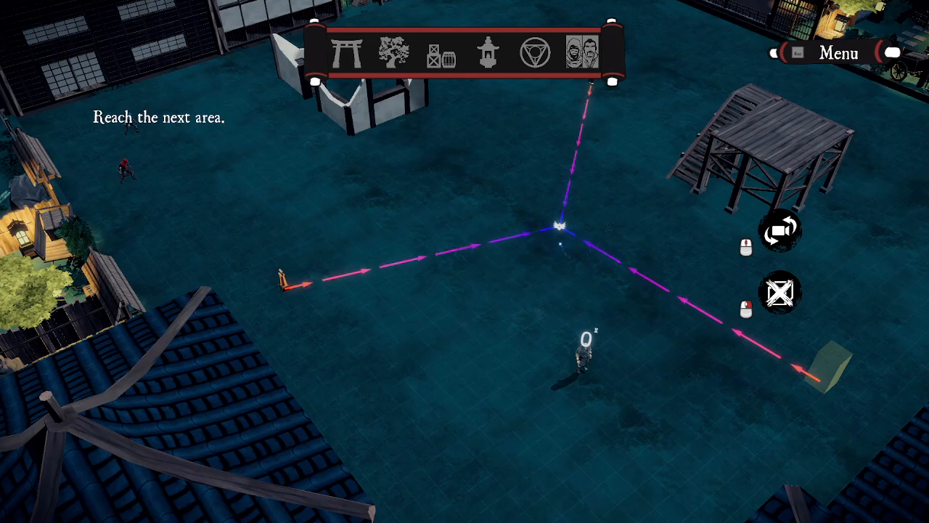
key("a")
middle_click_drag(474, 178, 616, 309)
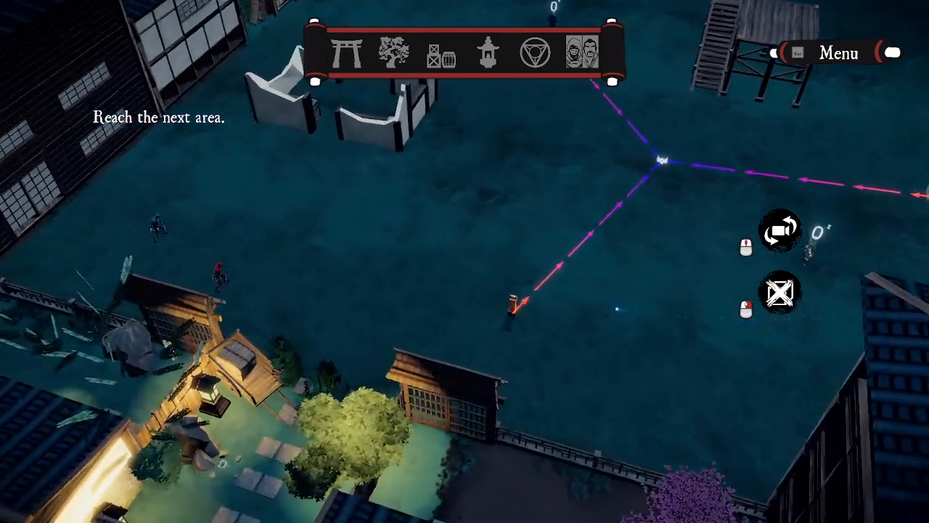
key("w")
scroll(617, 309, "up", 2)
middle_click_drag(465, 196, 654, 225)
key("a")
key("w")
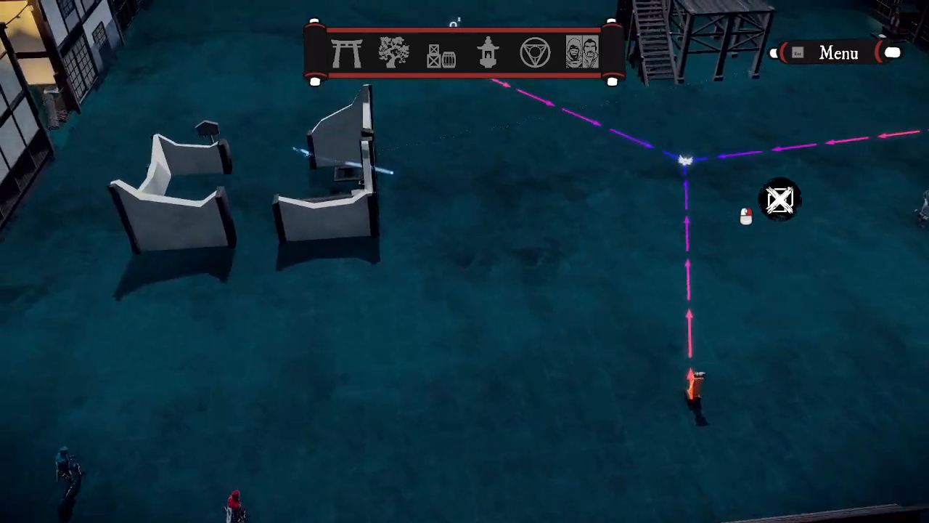
middle_click_drag(295, 149, 901, 132)
Step: Place a Decorations 1 torii gate on the open ground beside the ruined building
left_click(361, 48)
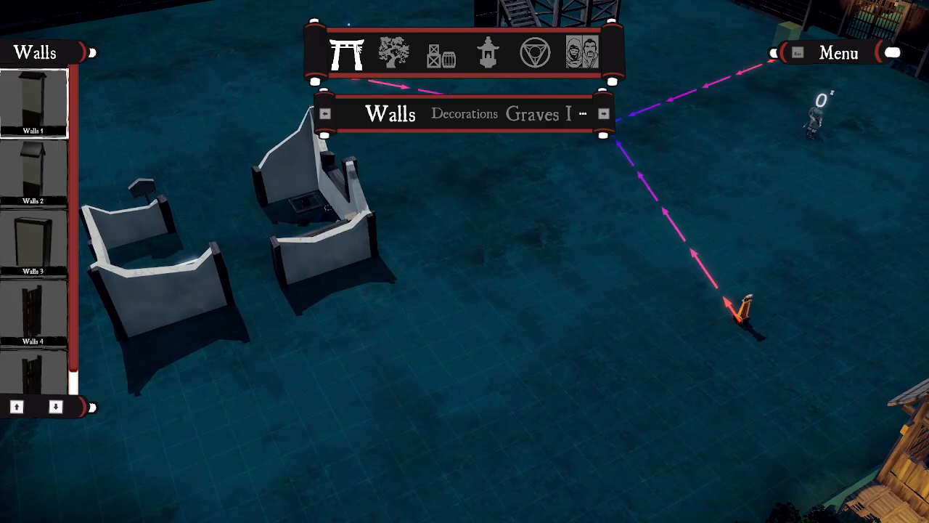
key("w")
key("d")
left_click(394, 59)
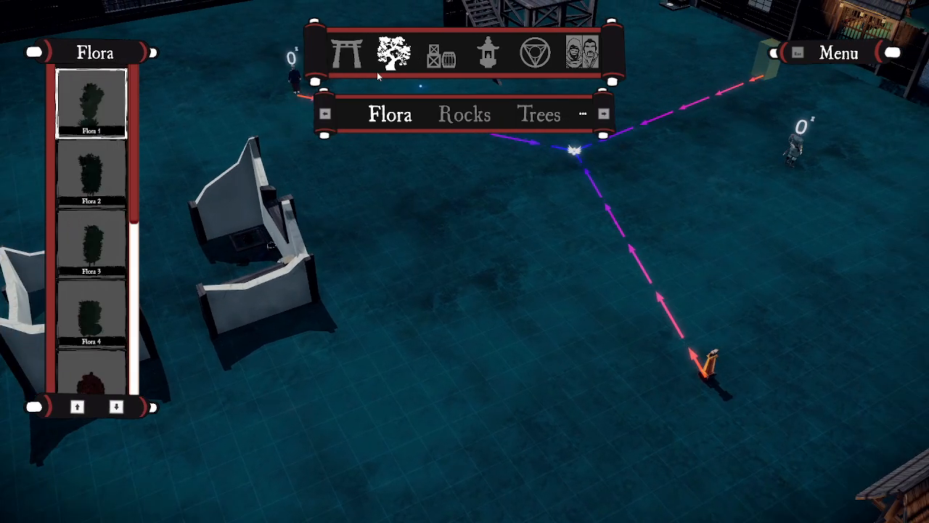
left_click(340, 64)
left_click(448, 112)
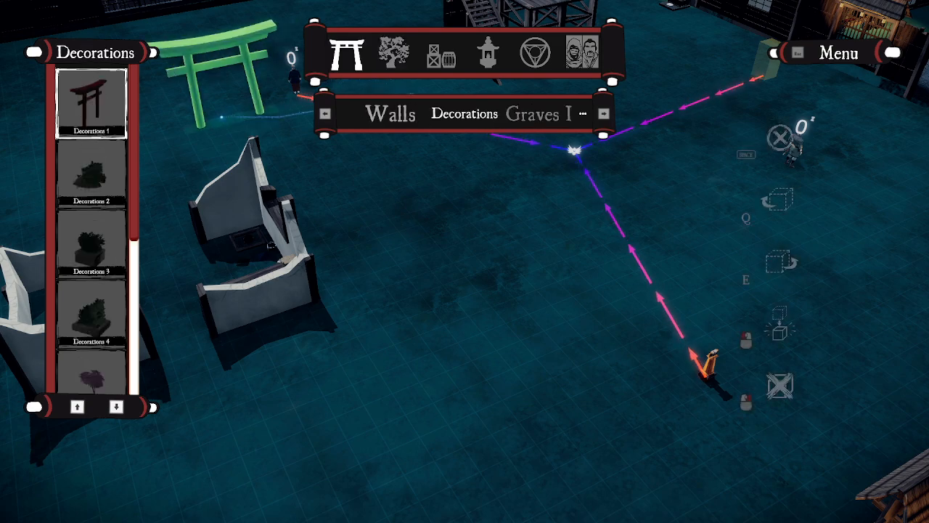
key("w")
key("a")
key("d")
key("s")
left_click(402, 235)
key("s")
key("d")
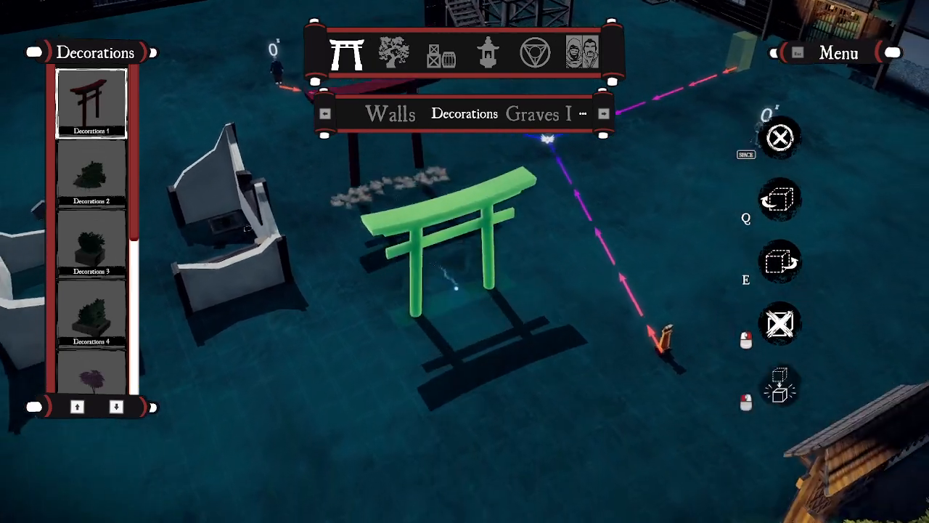
Step: Place two more Decorations 1 torii gates in line with the first one, extending toward the orange relic objective
left_click(451, 262)
key("s")
key("d")
left_click(451, 262)
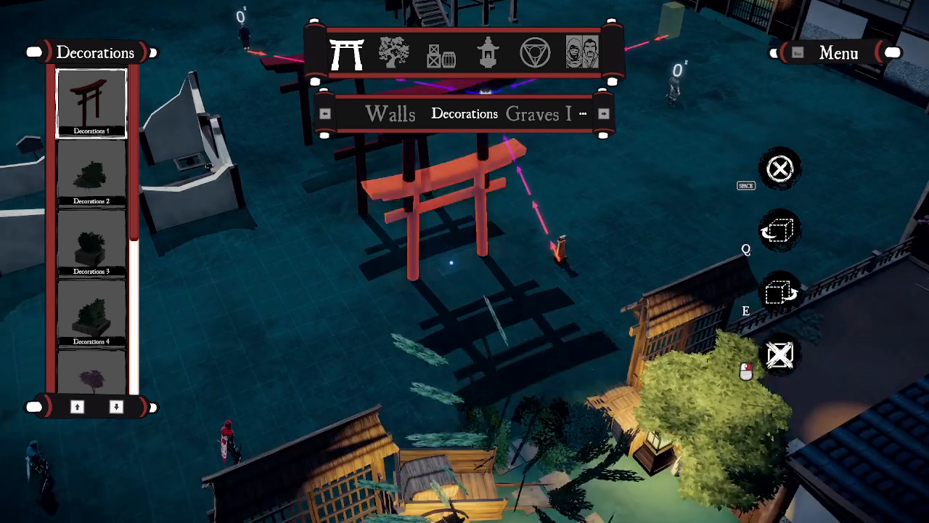
key("w")
key("a")
middle_click_drag(451, 262, 597, 113)
Step: Place the roofed Graves III 1 shrine on the open ground on the far side of the ruined building from the torii gates
left_click(541, 115)
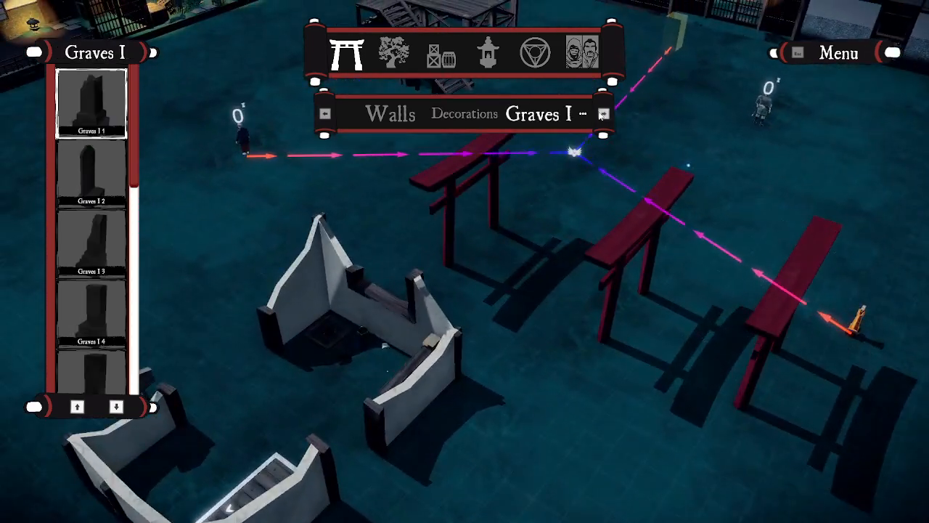
left_click(604, 114)
left_click(604, 114)
key("a")
key("a")
key("w")
left_click(256, 207)
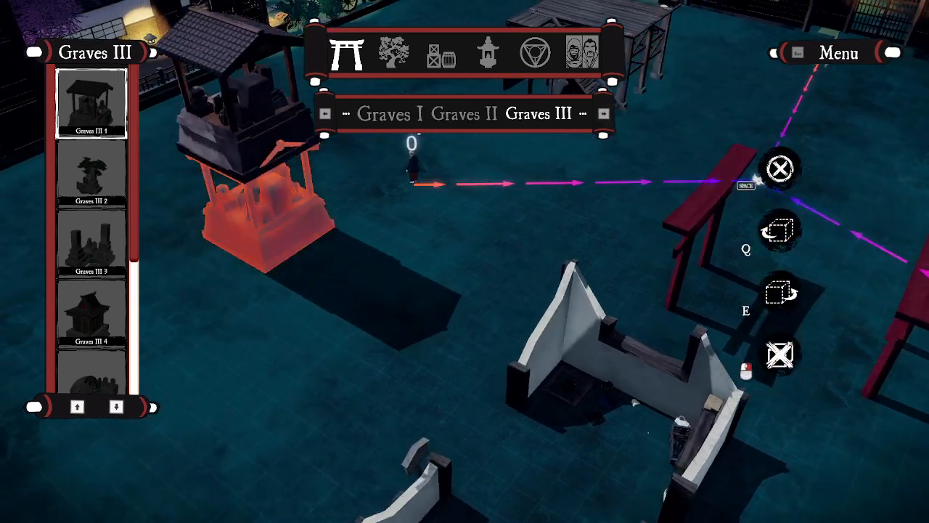
Step: Place the rounded walled grave plot, the fifth Graves III object, directly beside the roofed shrine
key("d")
left_click(95, 361)
key("a")
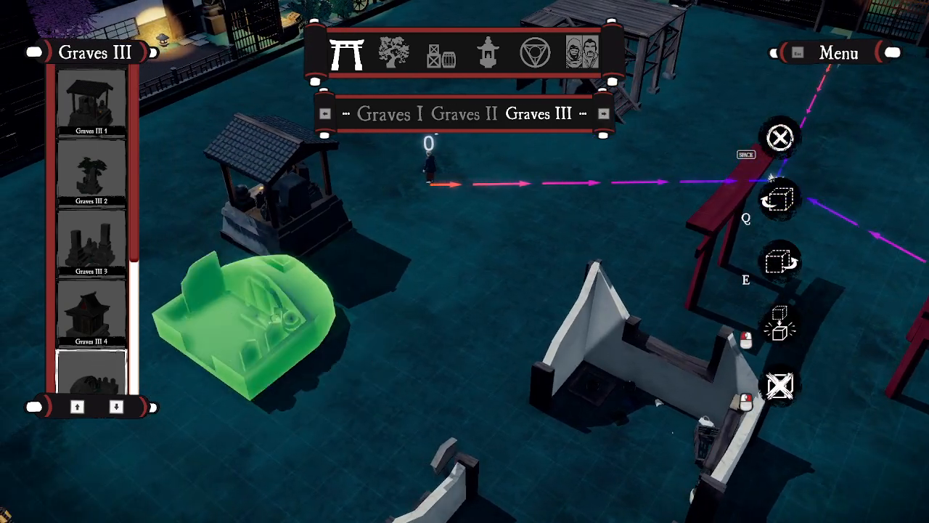
left_click(239, 348)
key("d")
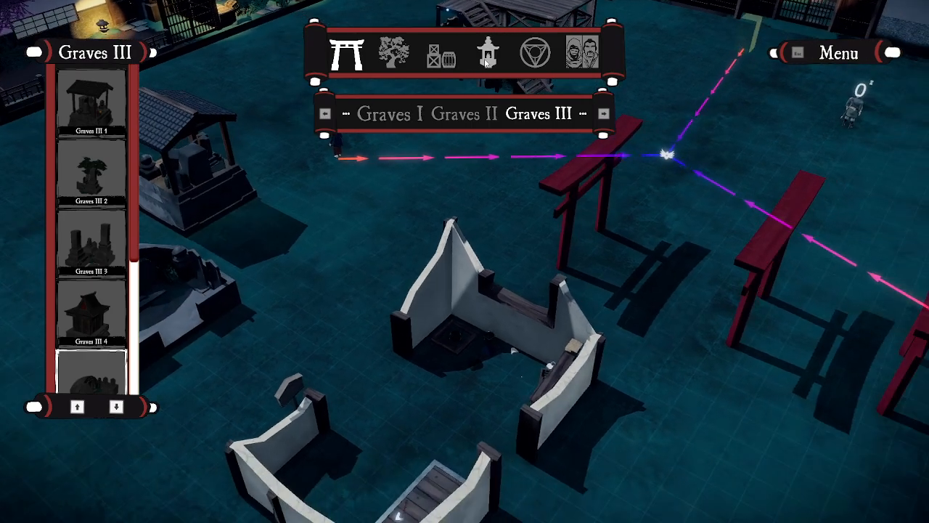
Step: Place a Lights III 2 stone lantern between the ruined building and the row of torii gates
left_click(488, 61)
key("d")
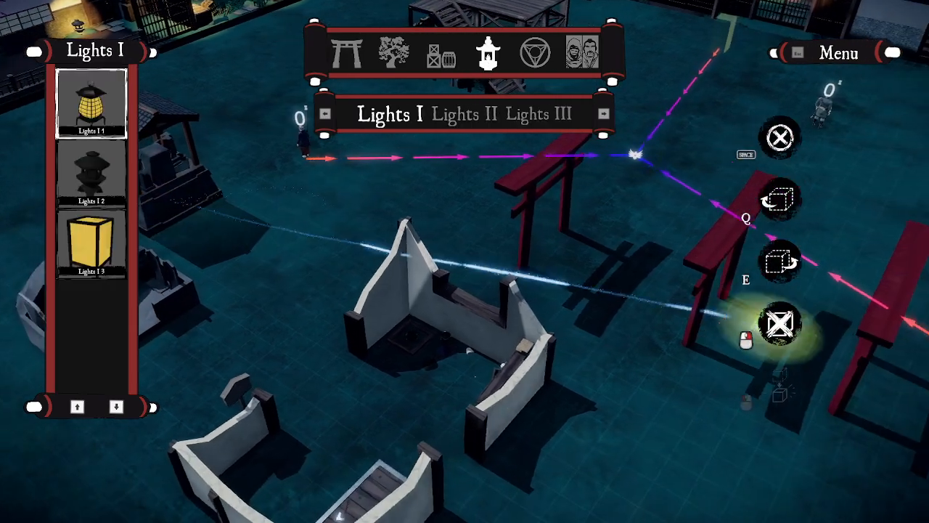
key("d")
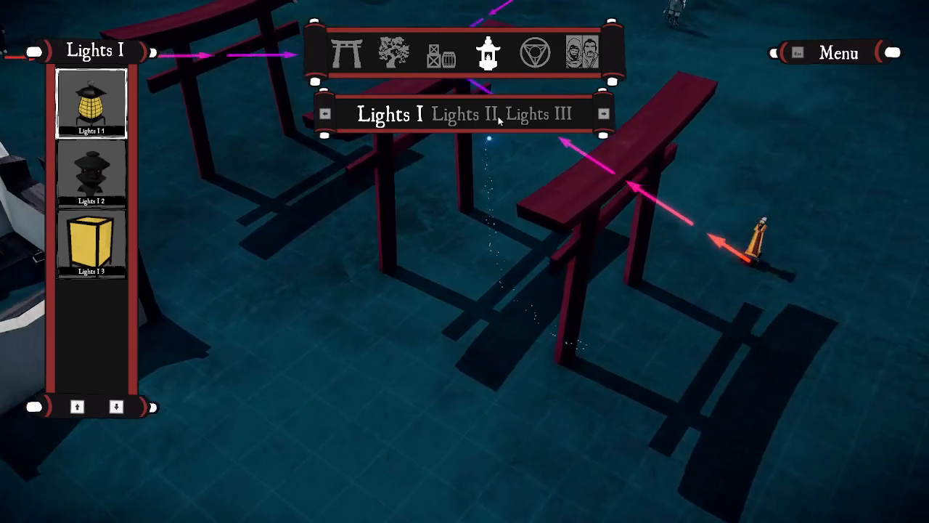
left_click(538, 114)
key("a")
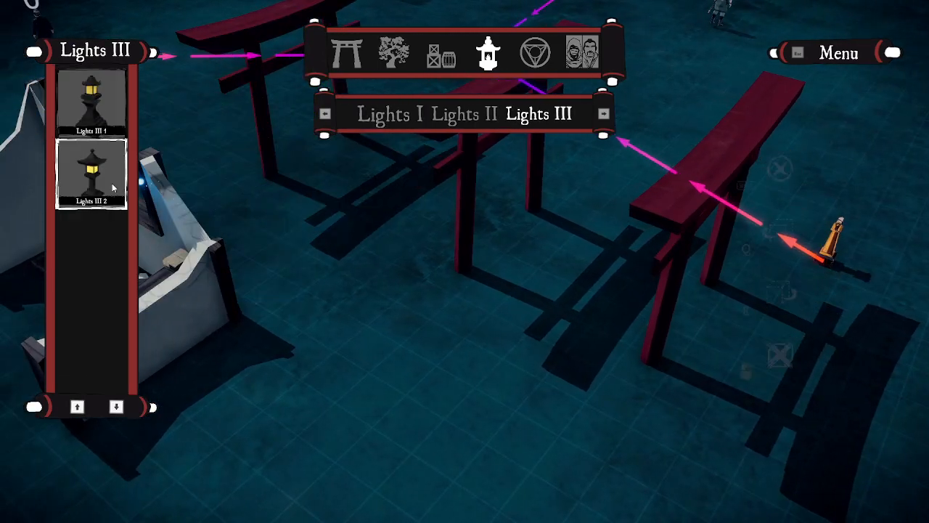
left_click(429, 330)
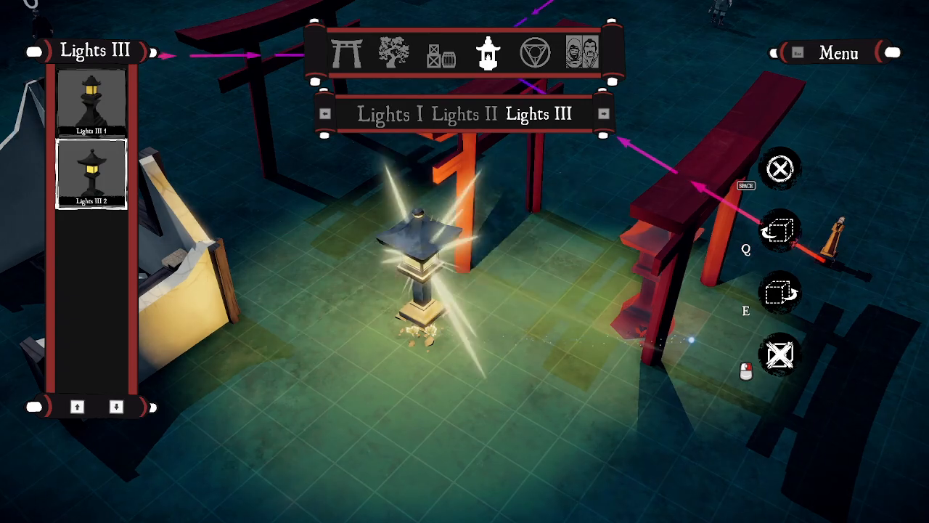
scroll(691, 339, "up", 3)
key("d")
key("s")
key("d")
scroll(633, 268, "up", 2)
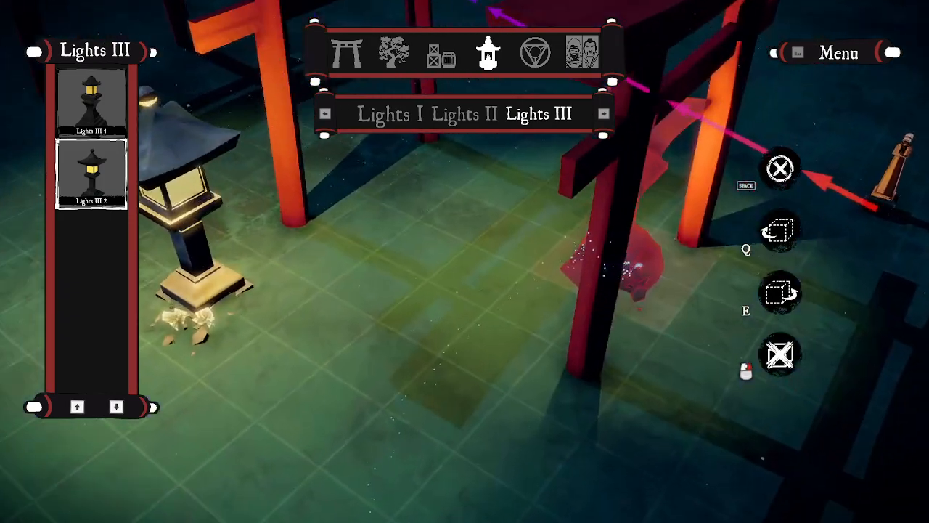
scroll(633, 268, "down", 5)
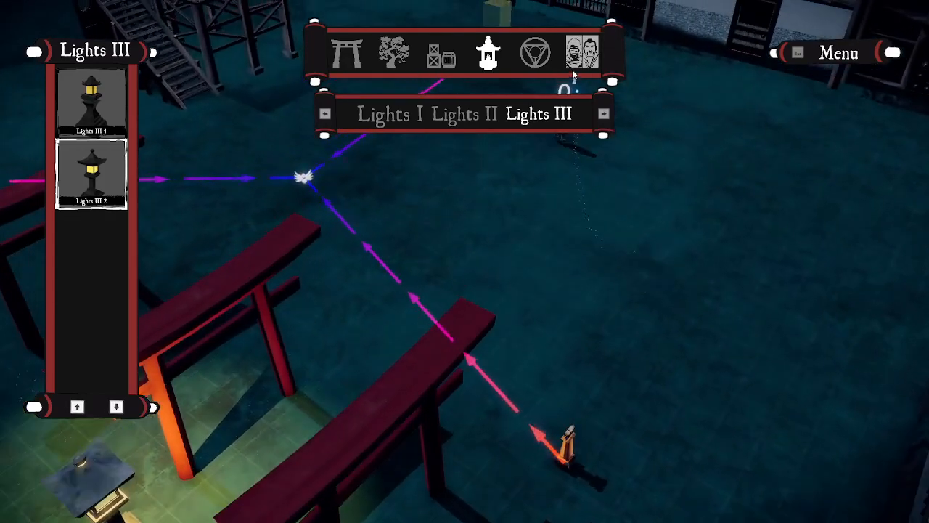
Step: Place the Other 6 gong from the furniture objects next to the wooden platform
key("a")
key("w")
left_click(443, 59)
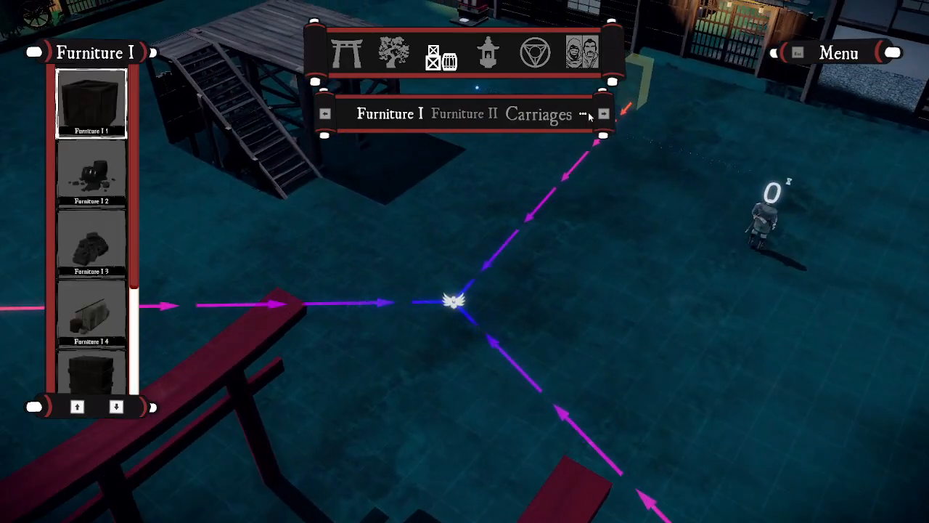
left_click(603, 114)
left_click(603, 114)
left_click(604, 114)
key("s")
key("a")
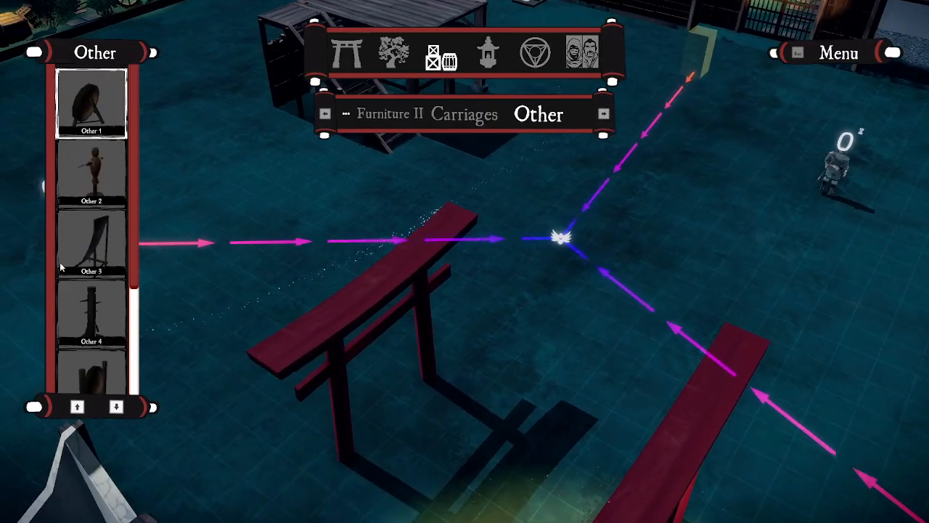
scroll(87, 252, "down", 3)
key("s")
left_click(90, 255)
key("d")
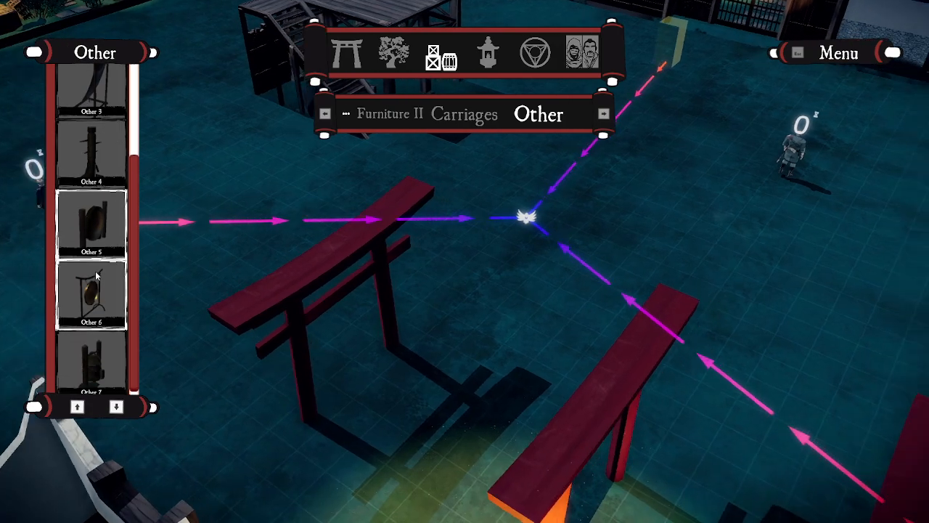
left_click(97, 276)
key("d")
key("w")
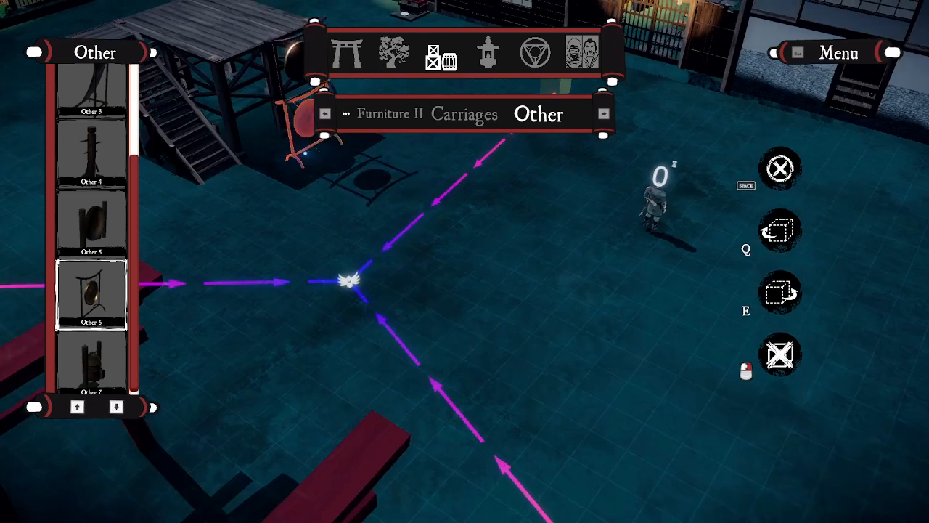
key("s")
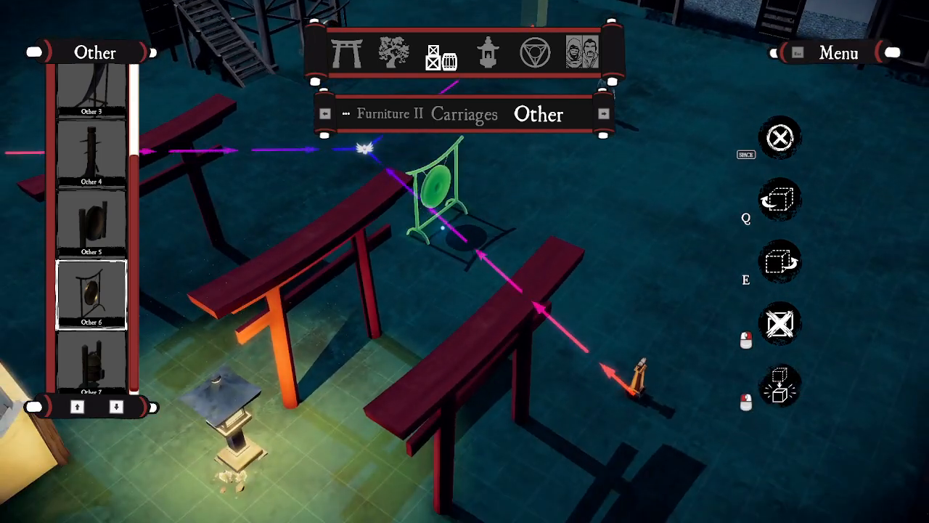
key("w")
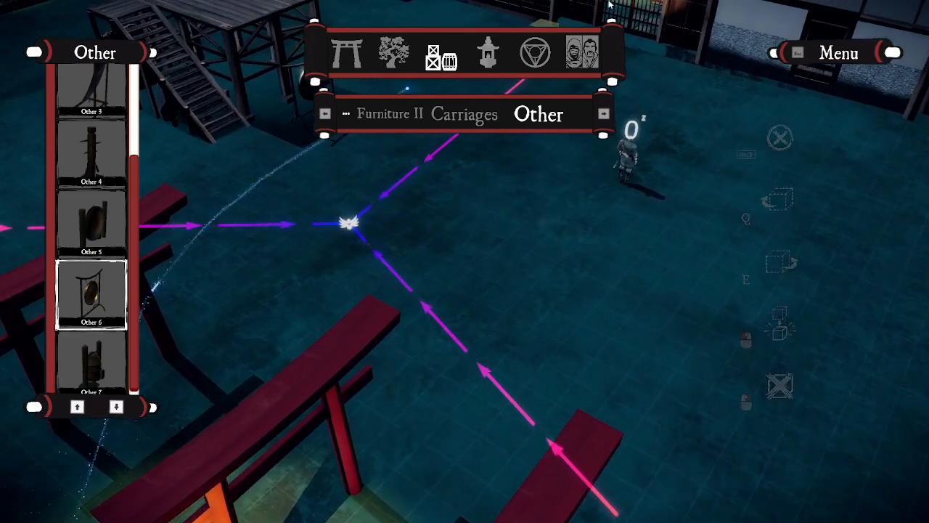
key("s")
left_click(488, 54)
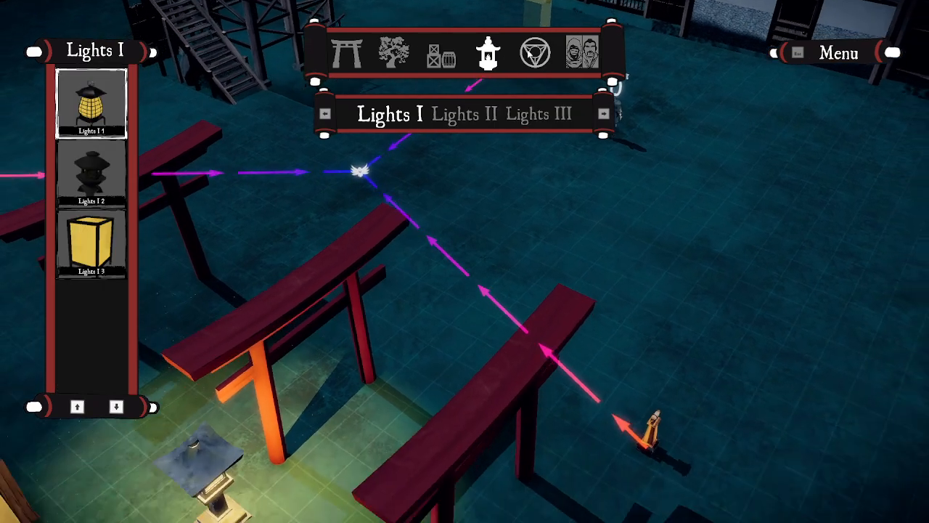
left_click(530, 51)
key("s")
key("a")
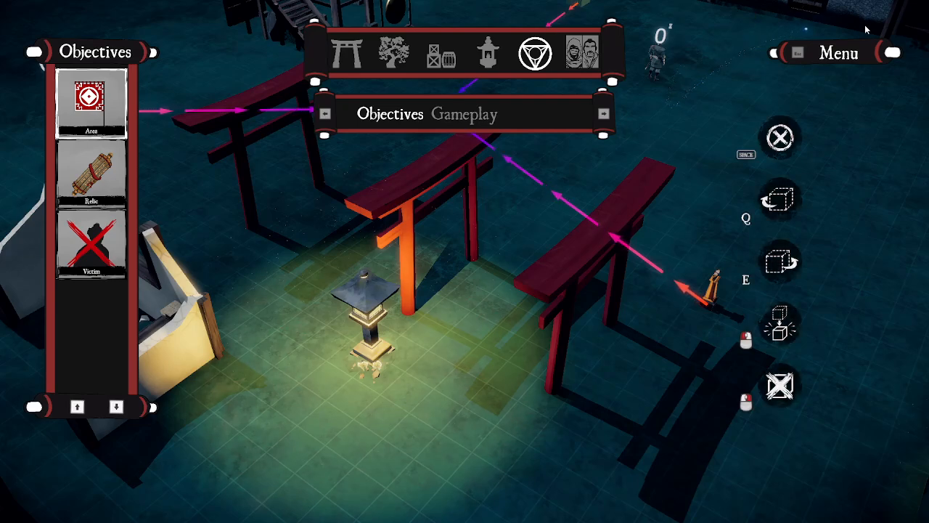
Step: Change the level's background music to 10 - Silent Leaf, Silent Dragon
left_click(841, 54)
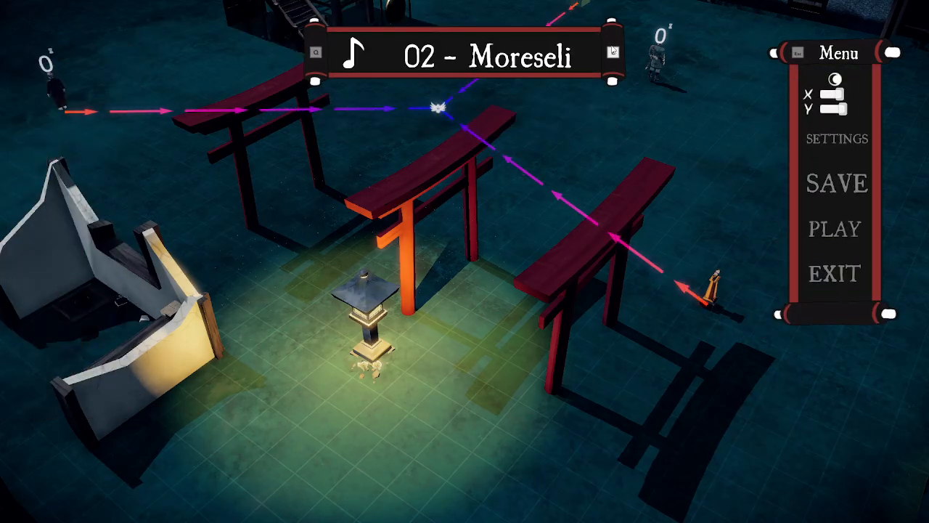
left_click(613, 52)
left_click(613, 51)
left_click(613, 52)
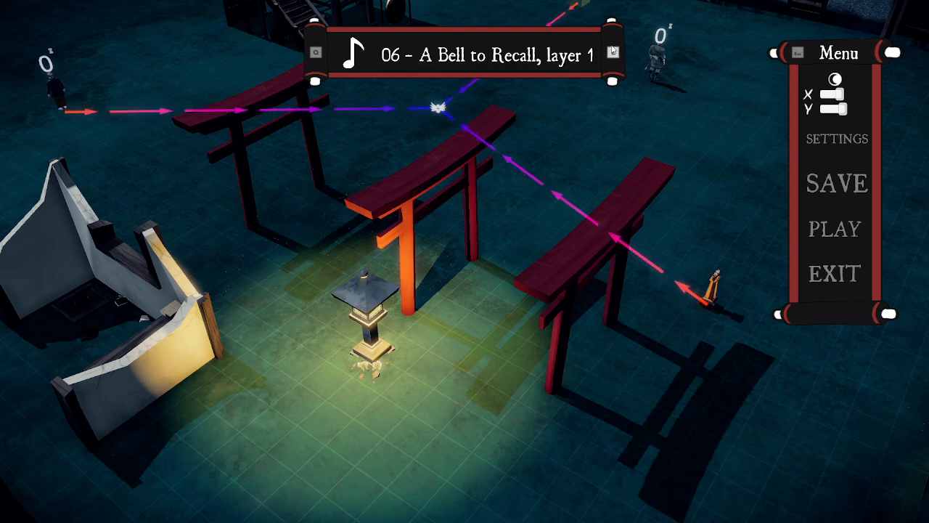
left_click(613, 51)
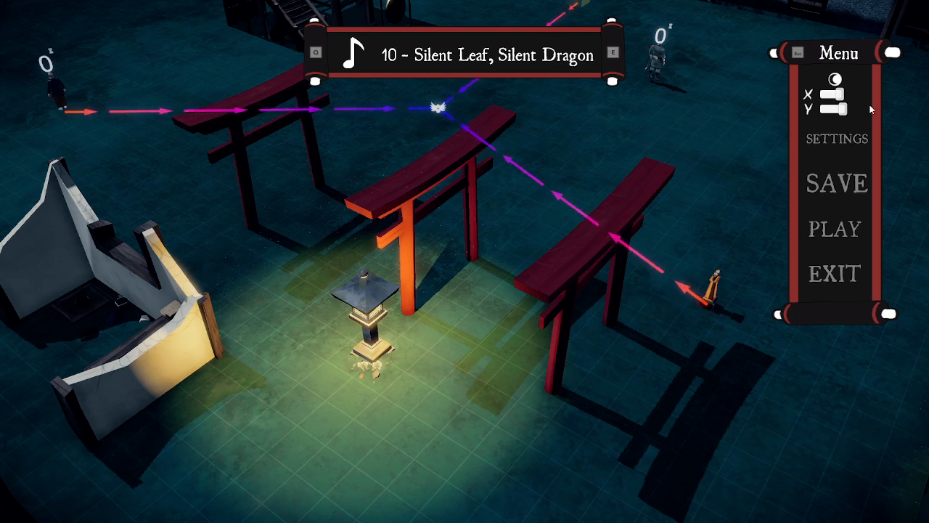
Step: Adjust the moonlight direction, trying X at both extremes, and settle on X about halfway and Y about three quarters
left_click_drag(842, 102, 820, 100)
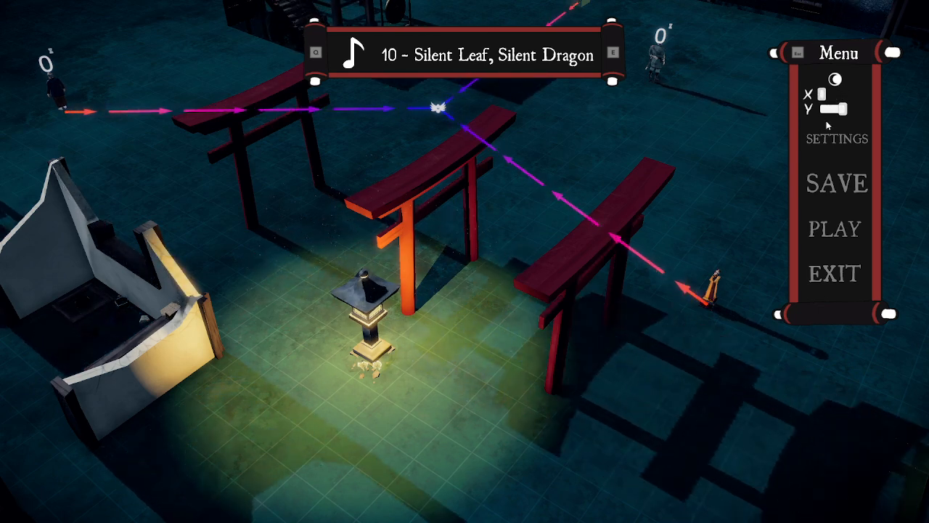
left_click_drag(825, 93, 890, 93)
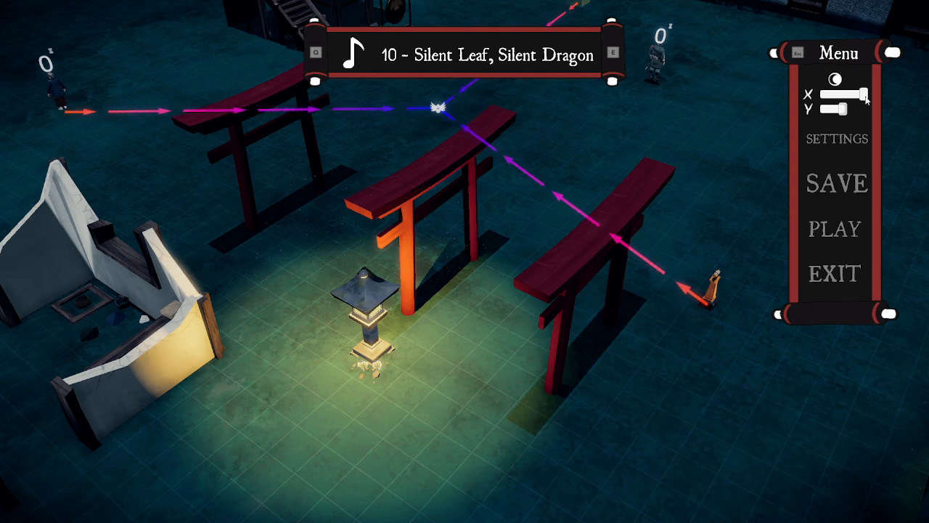
mouse_move(864, 94)
left_mouse_down()
mouse_move(845, 95)
mouse_move(831, 114)
mouse_move(850, 108)
left_mouse_up()
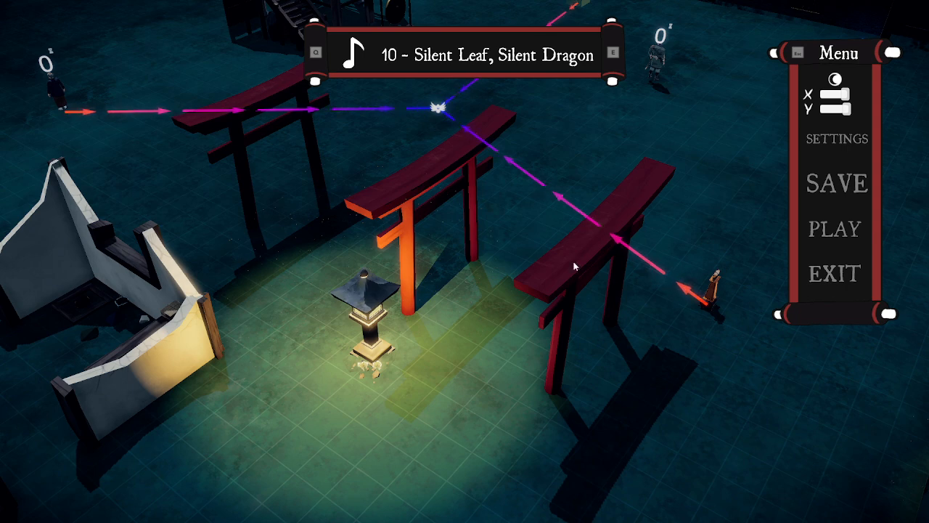
left_click_drag(846, 117, 854, 113)
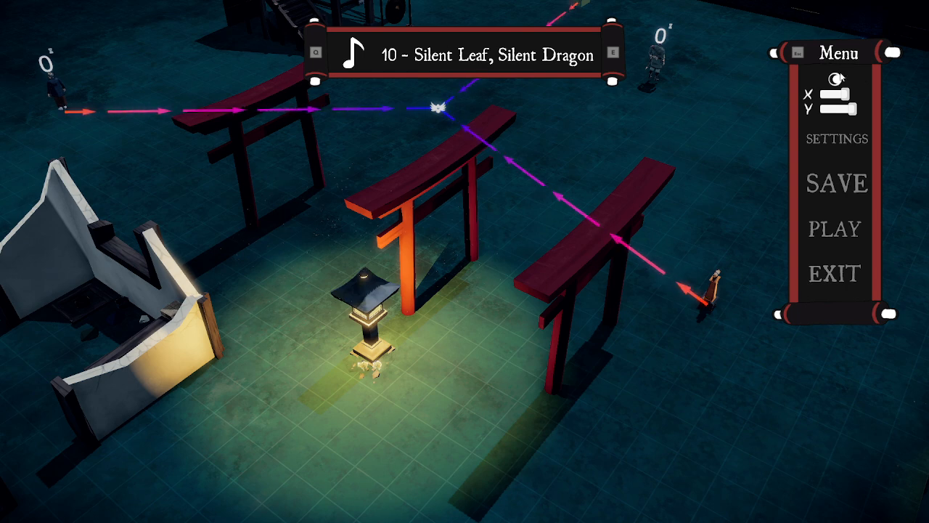
key("Escape")
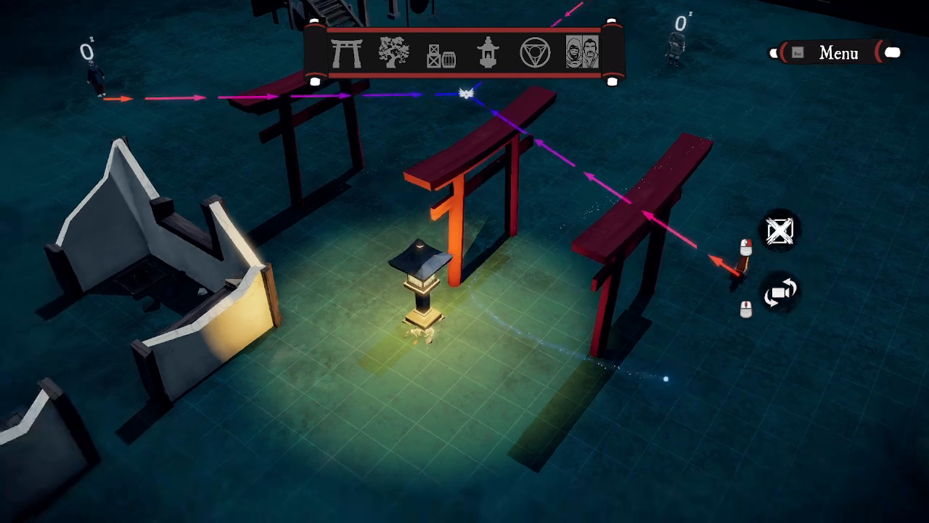
middle_click_drag(666, 379, 274, 260)
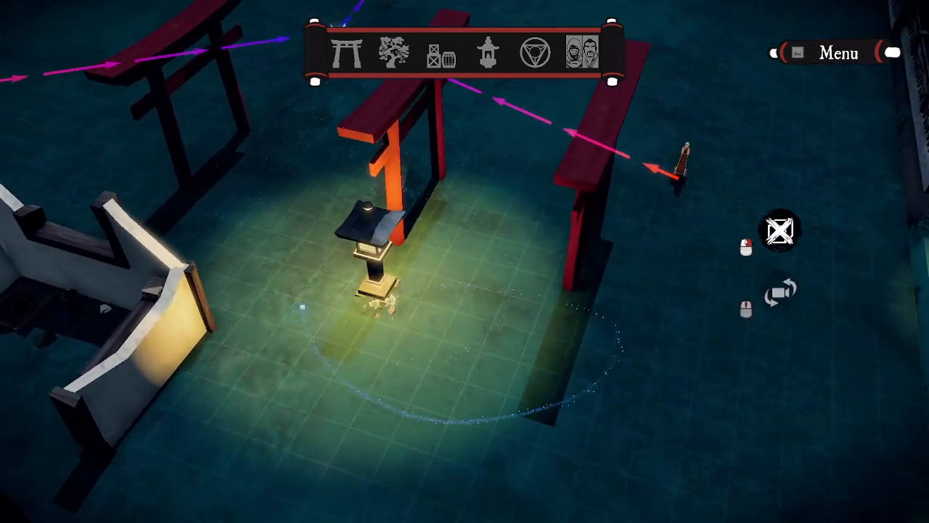
Step: Remove the stone lantern beside the torii gates and place another Lights III 2 lantern on the far side of the middle gate
key("d")
key("s")
left_click(488, 54)
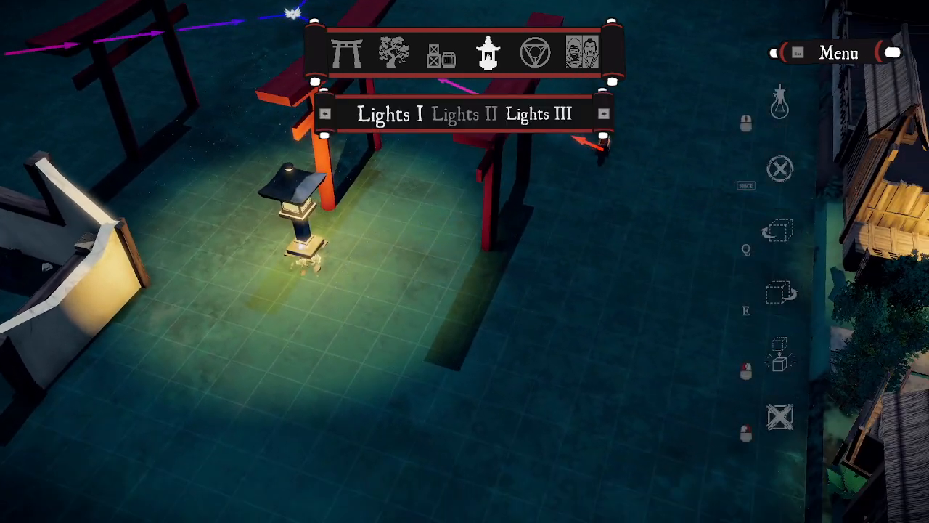
right_click(303, 244)
key("w")
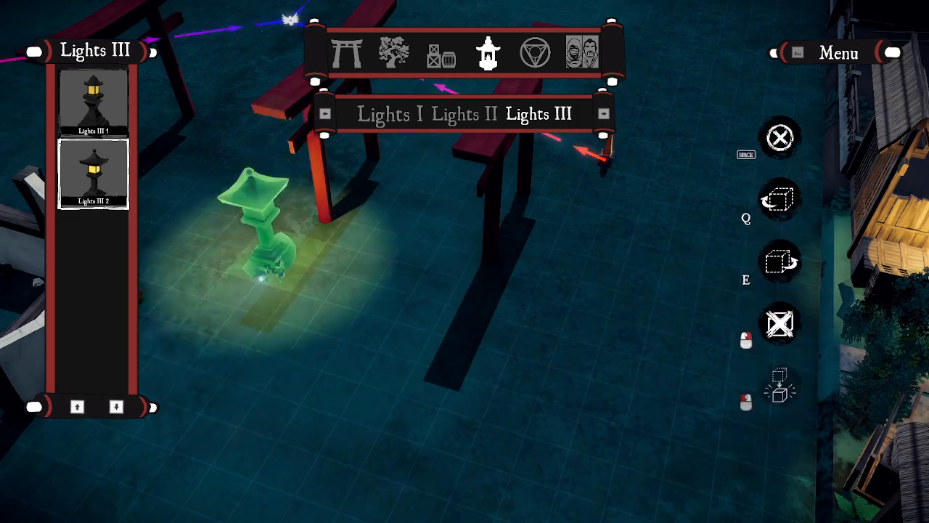
key("w")
left_click(383, 169)
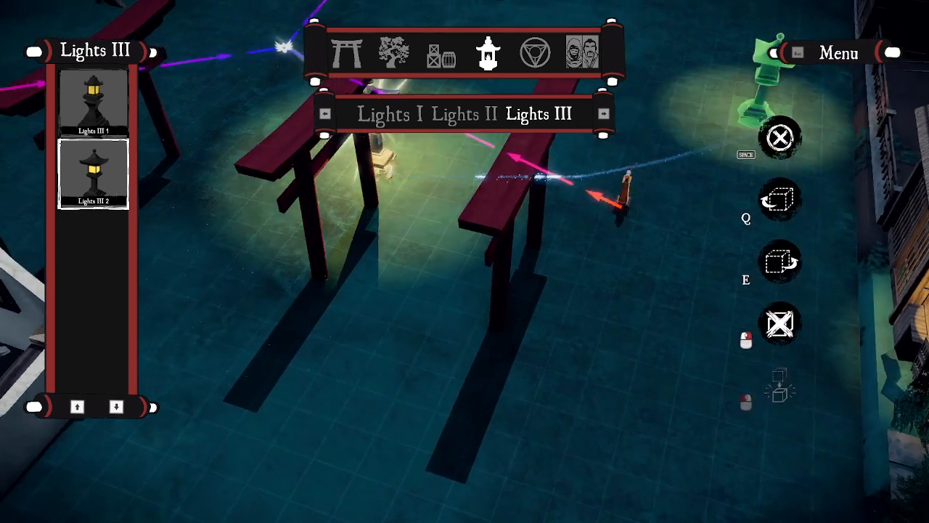
Step: Play-test the level, leading the player character through the torii gates towards the relic and target objectives
key("a")
left_click(839, 53)
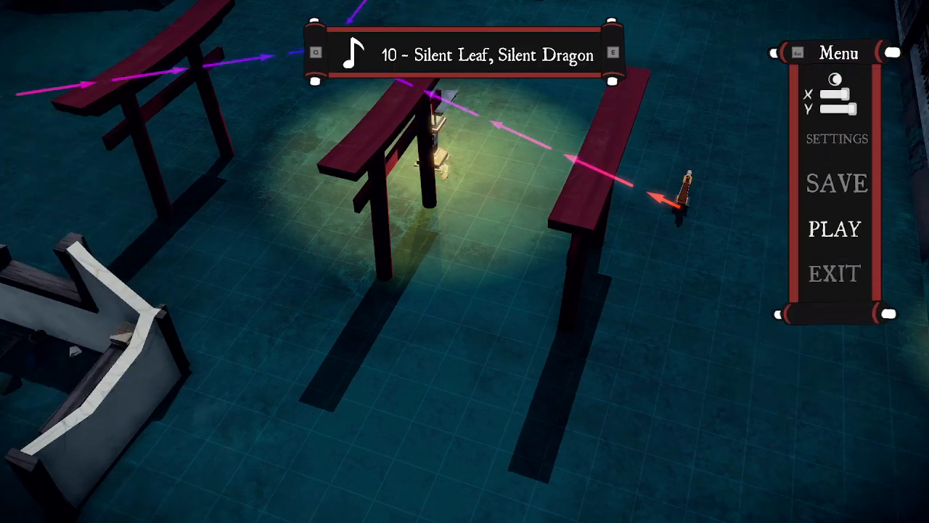
left_click(835, 229)
key("w")
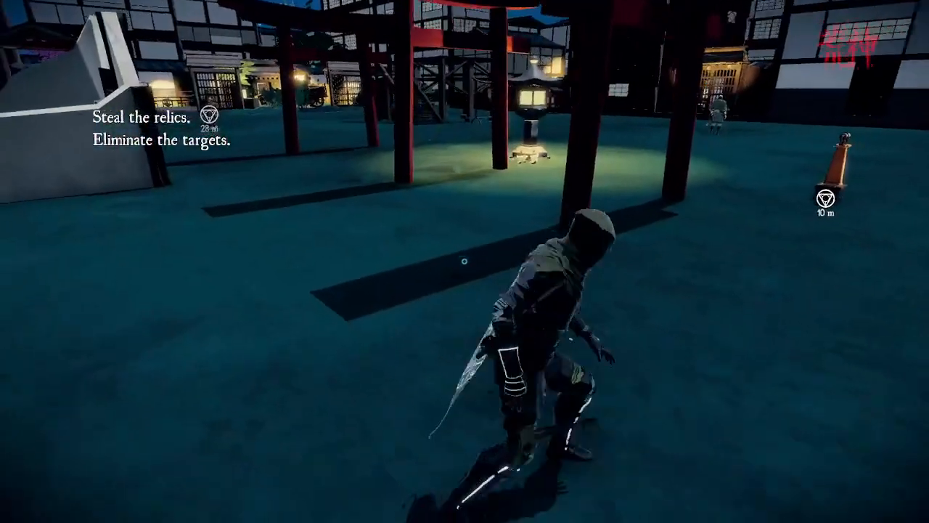
key("space")
key("space")
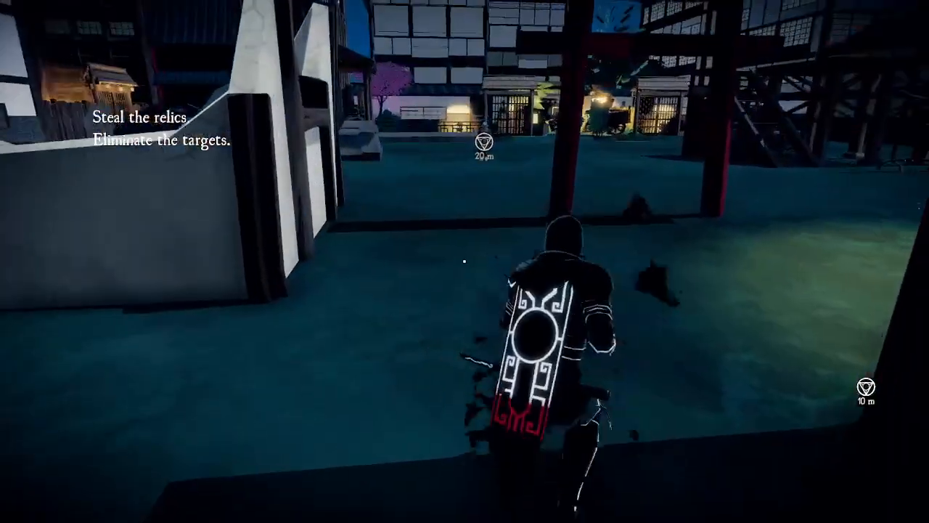
key("space")
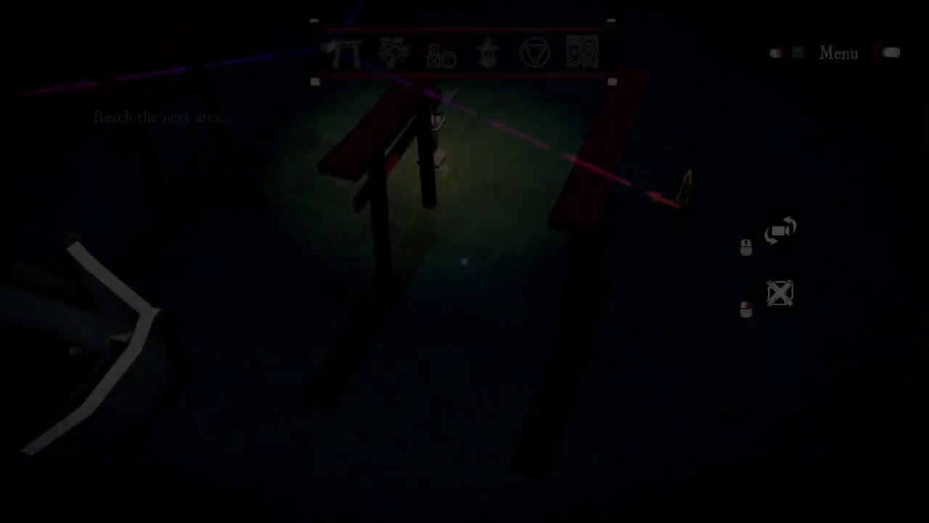
Step: Examine the layout of the level around the player starts, ruined buildings, torii gates and wooden platform
key("a")
scroll(479, 254, "down", 5)
key("s")
key("d")
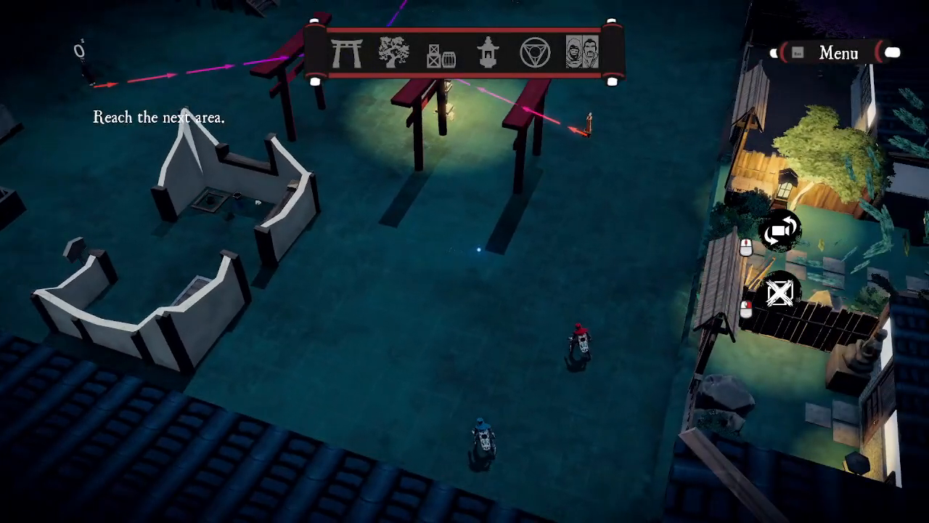
key("a")
key("d")
key("w")
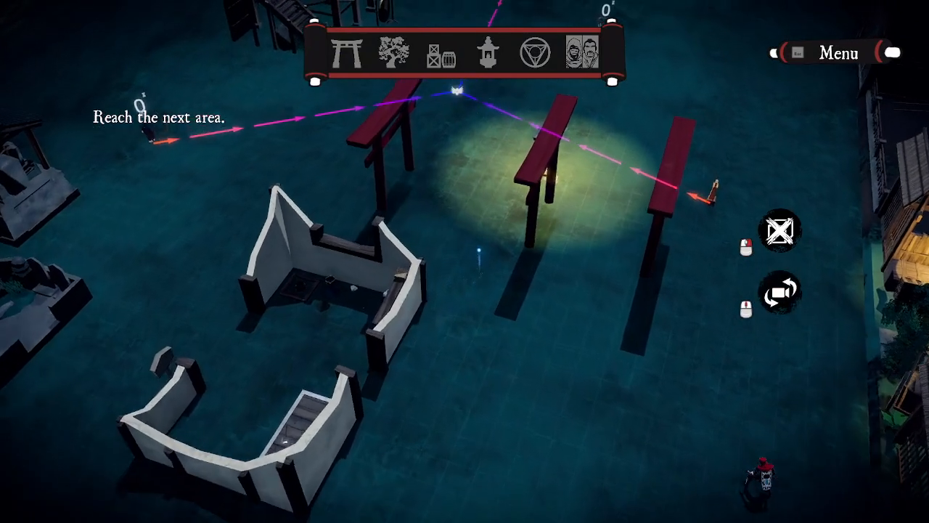
key("w")
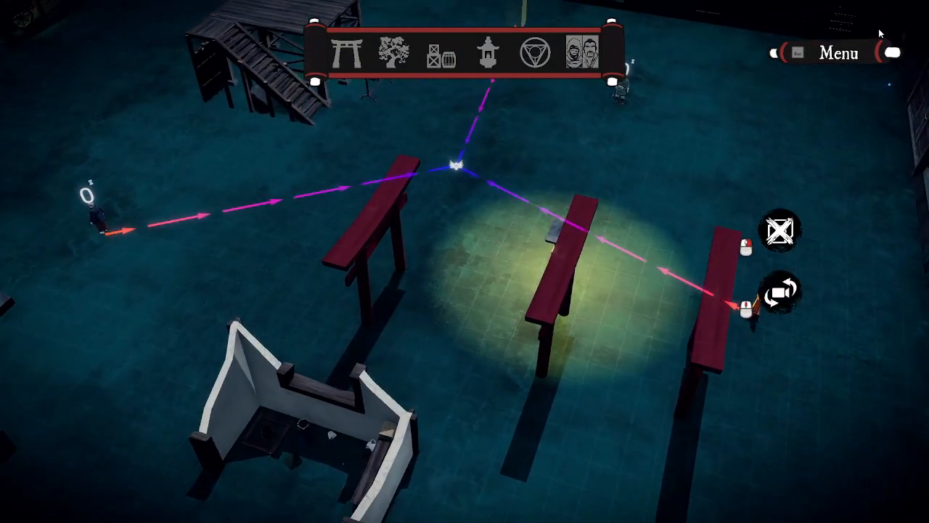
Step: Open the level settings, title the mission "Tutorial" and enter "hgwiulyfhwiufhgiuf" as its description
left_click(866, 52)
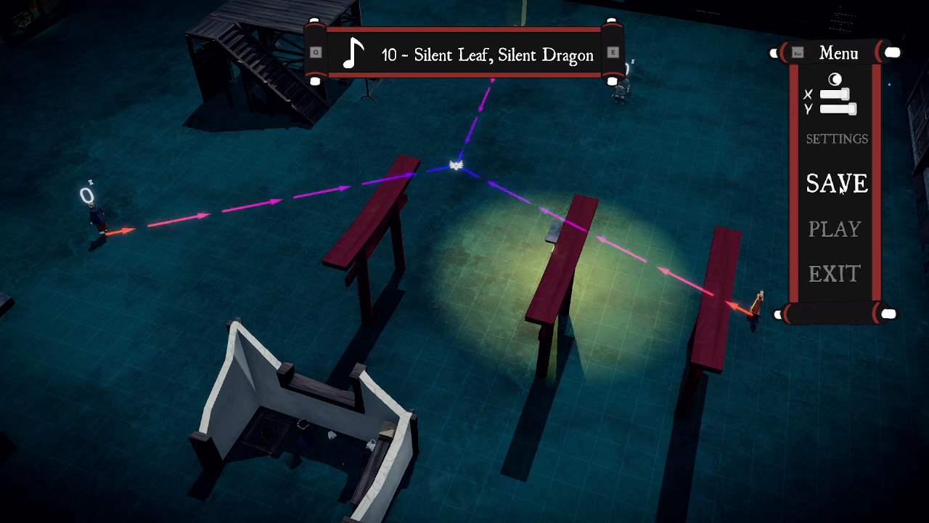
left_click(827, 144)
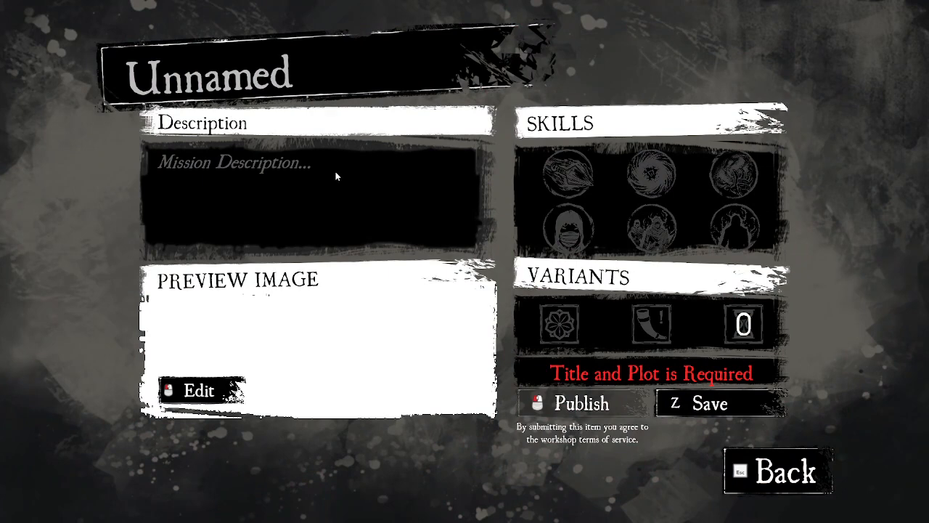
left_click(242, 77)
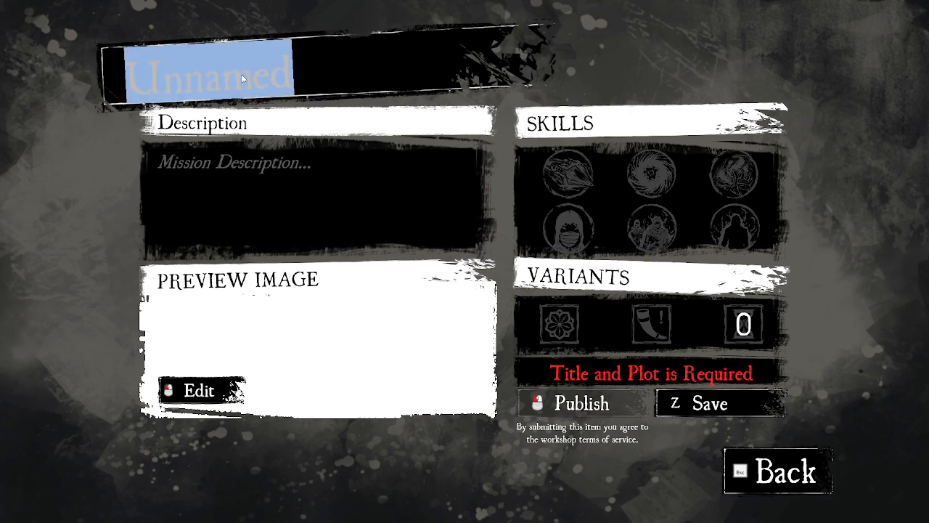
type("Tuto")
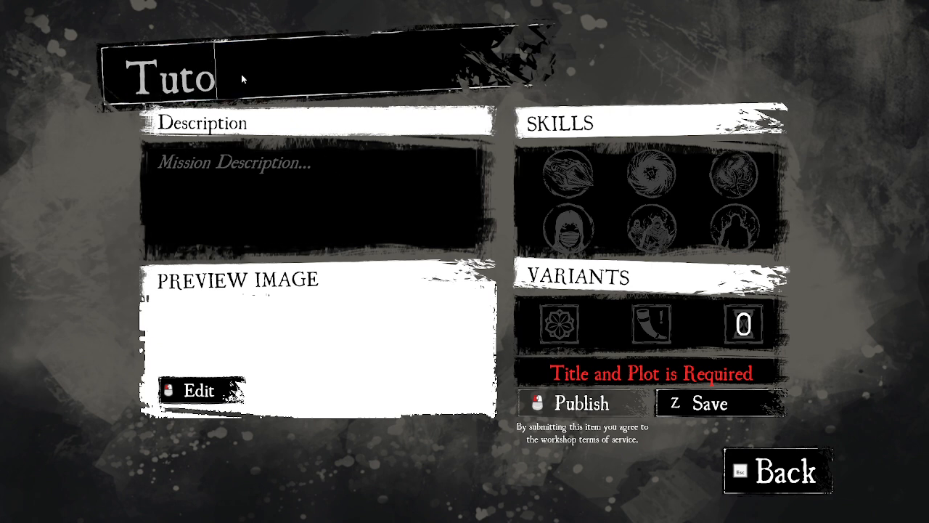
type("rial")
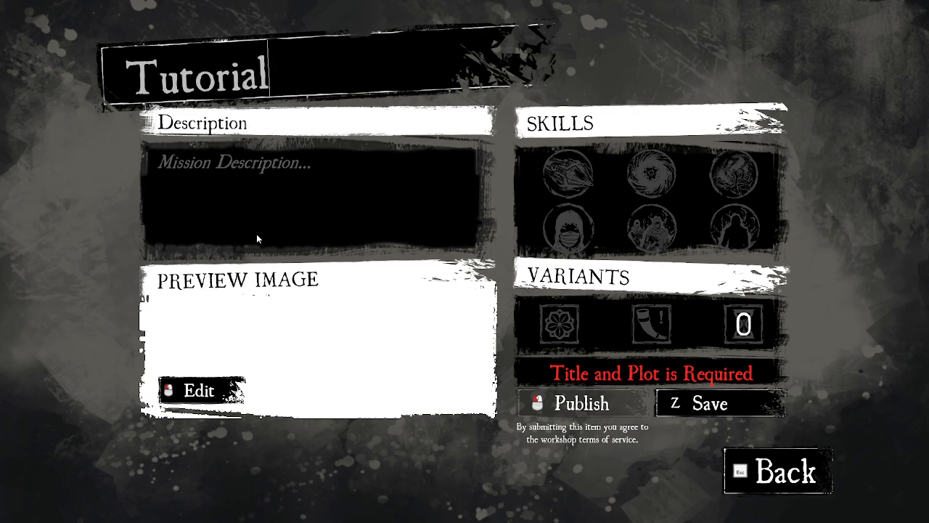
left_click(257, 202)
type("hgwiulyfhwiufhgiuf")
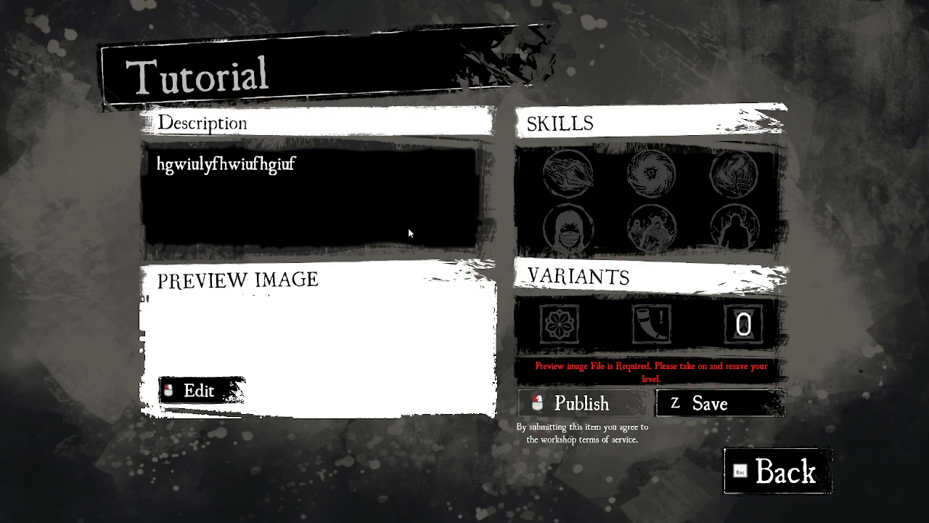
Step: Capture the mission's preview image with the torii gates, the lit stone lantern and the ruined building in frame
left_click(346, 385)
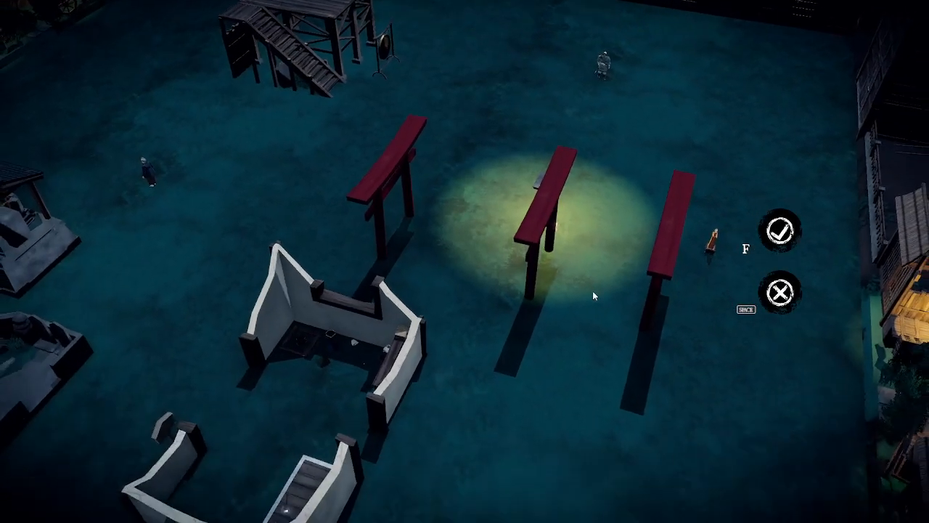
middle_click_drag(592, 291, 425, 281)
scroll(425, 279, "down", 5)
scroll(545, 193, "up", 6)
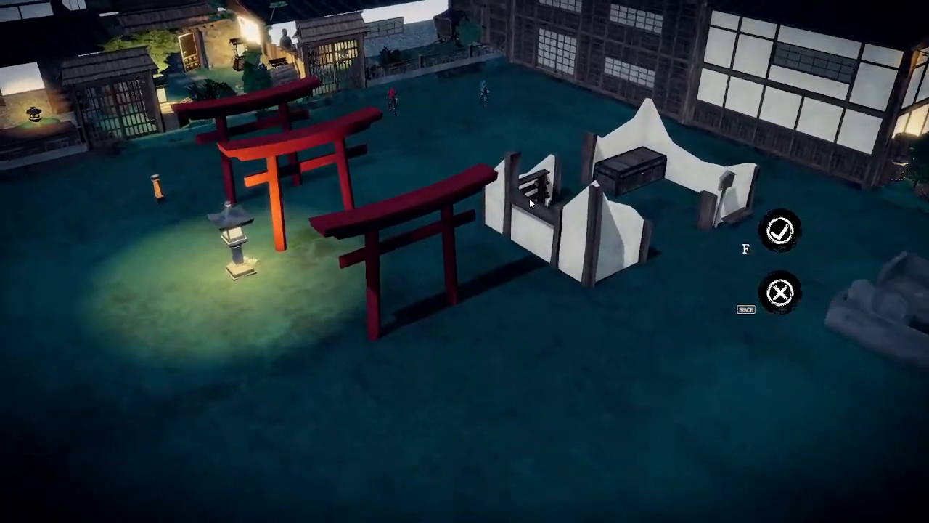
scroll(530, 203, "up", 3)
middle_click_drag(440, 352, 744, 211)
key("f")
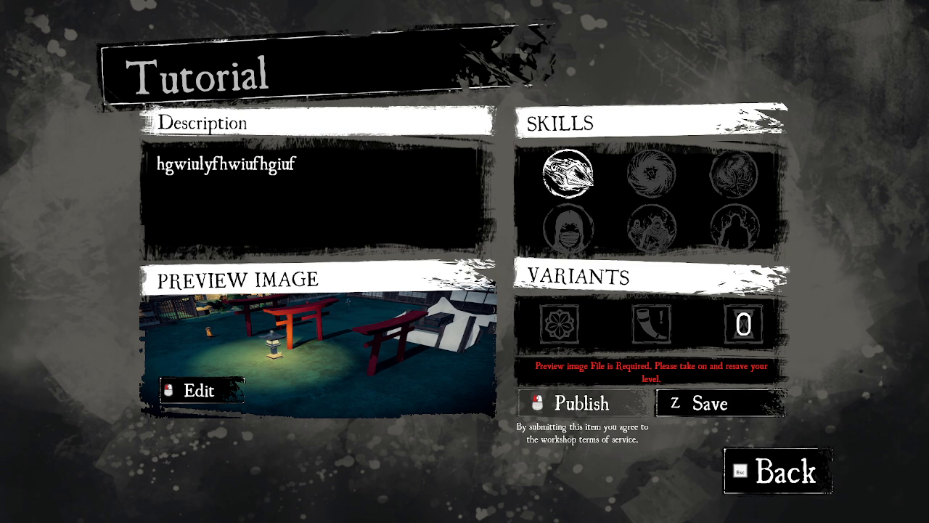
Step: Enable the first skill and the horn variant for the mission, and return to the level editor
left_click(573, 167)
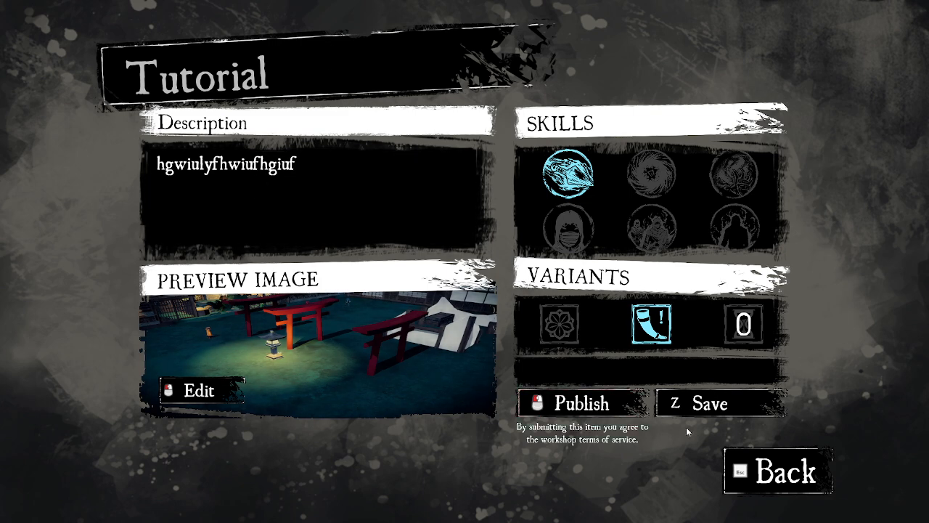
left_click(817, 490)
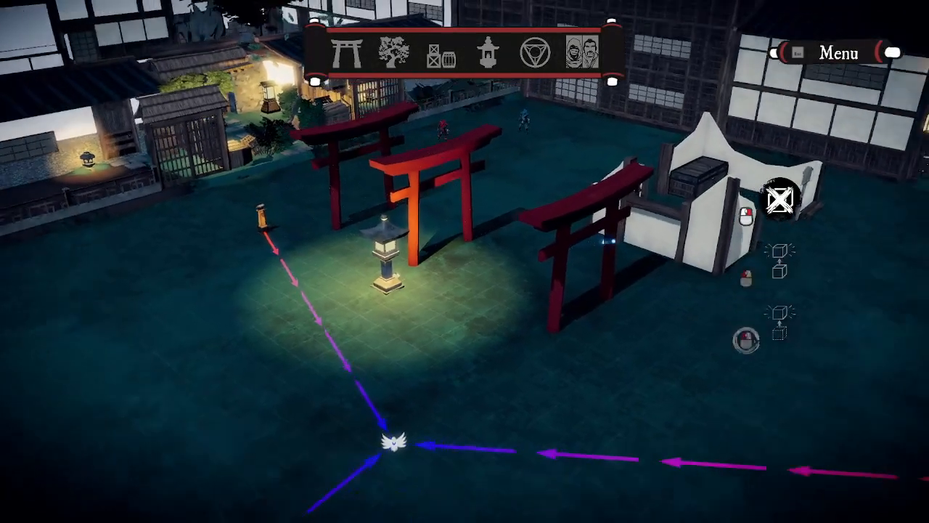
Step: Place a Warrior enemy on top of the wooden platform
scroll(608, 241, "down", 2)
key("s")
left_click(583, 53)
key("d")
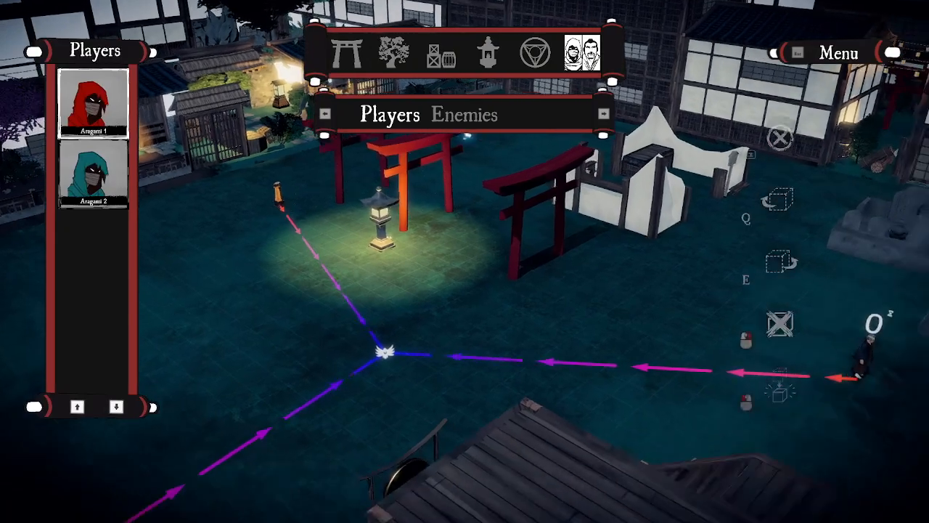
left_click(469, 119)
key("d")
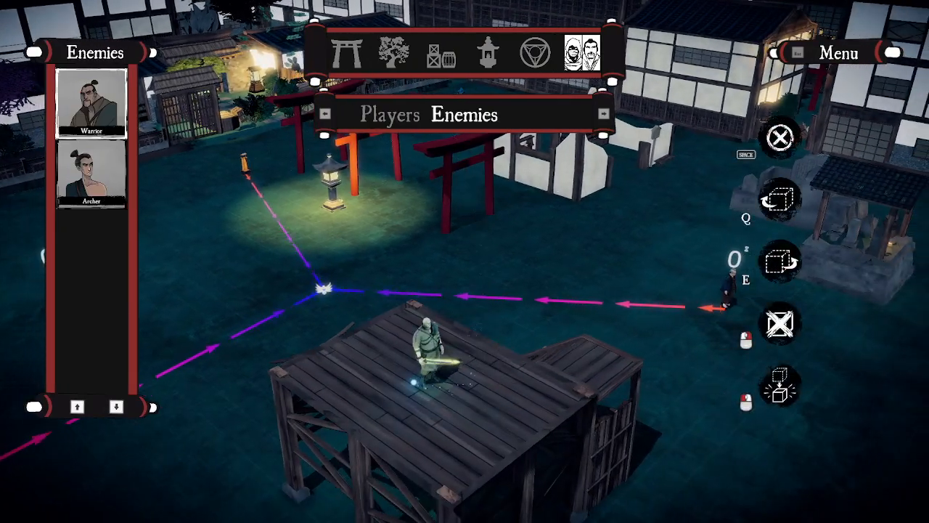
left_click(425, 356)
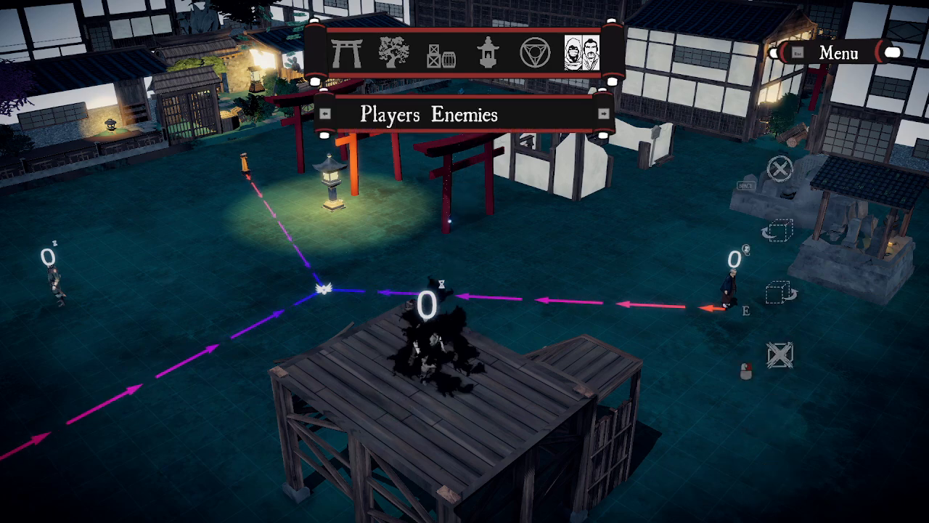
Step: Place a Warrior near the ruined building and give it a triangular patrol route that loops back to its starting position
key("d")
key("w")
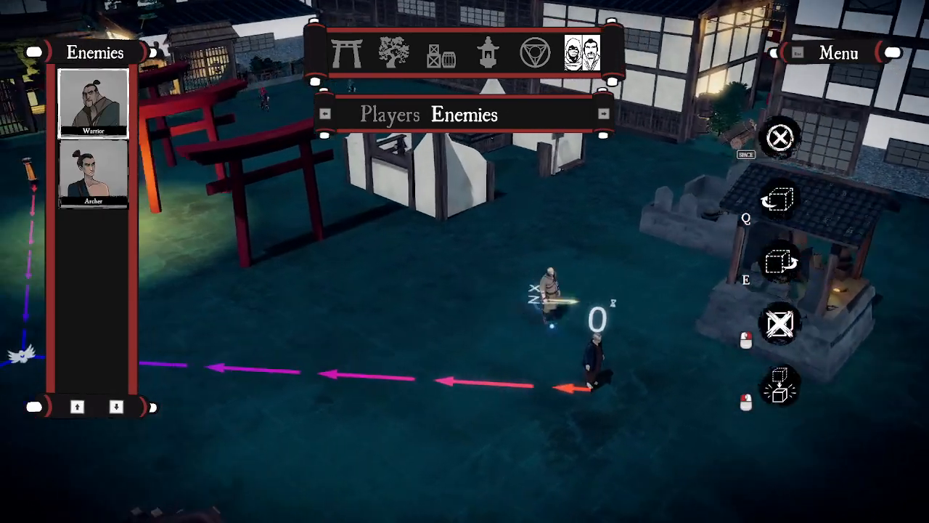
middle_click_drag(594, 294, 668, 197)
scroll(625, 214, "up", 3)
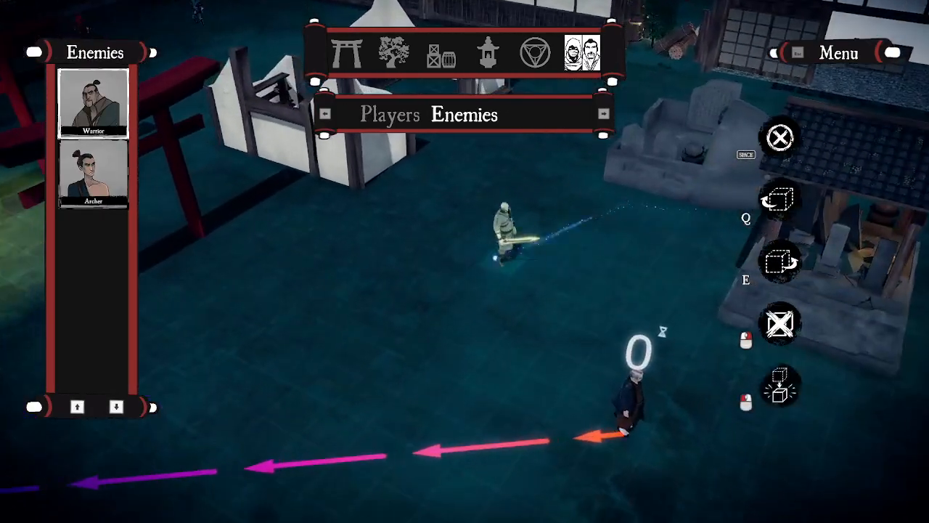
left_click(337, 273)
key("d")
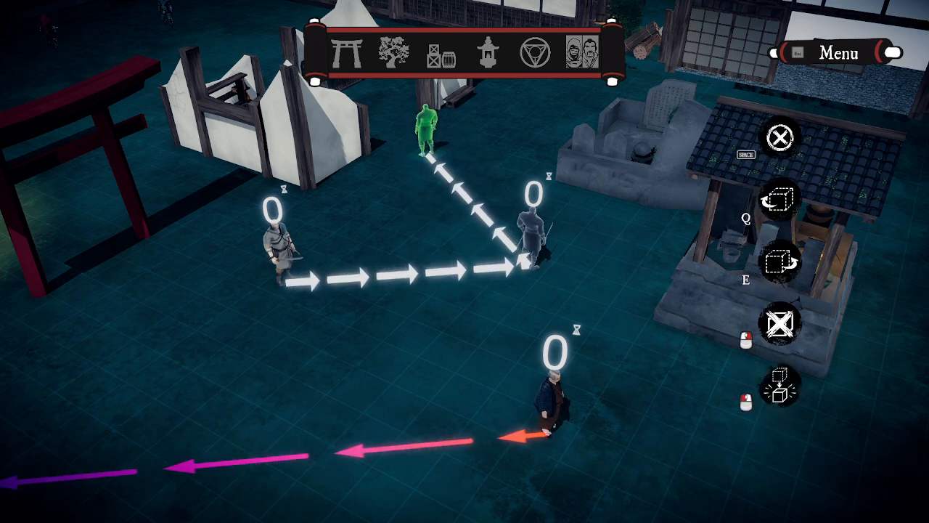
left_click(278, 280)
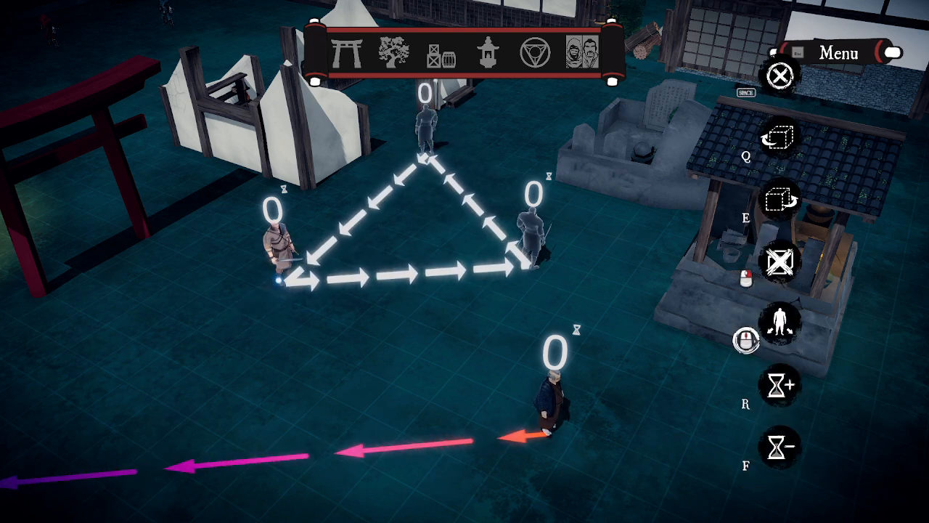
Step: Reopen the warrior's patrol route at the waypoint by the ruined building and link it back to the starting position
key("w")
key("a")
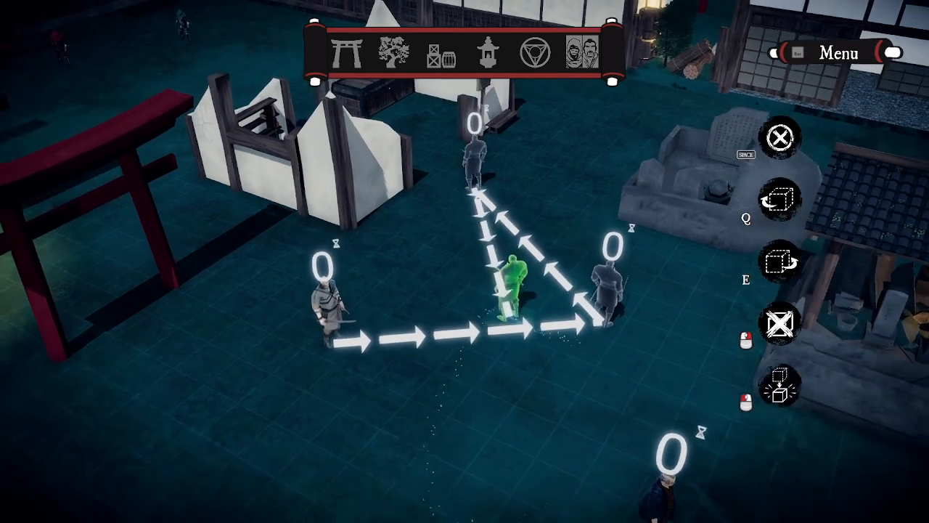
left_click(331, 330)
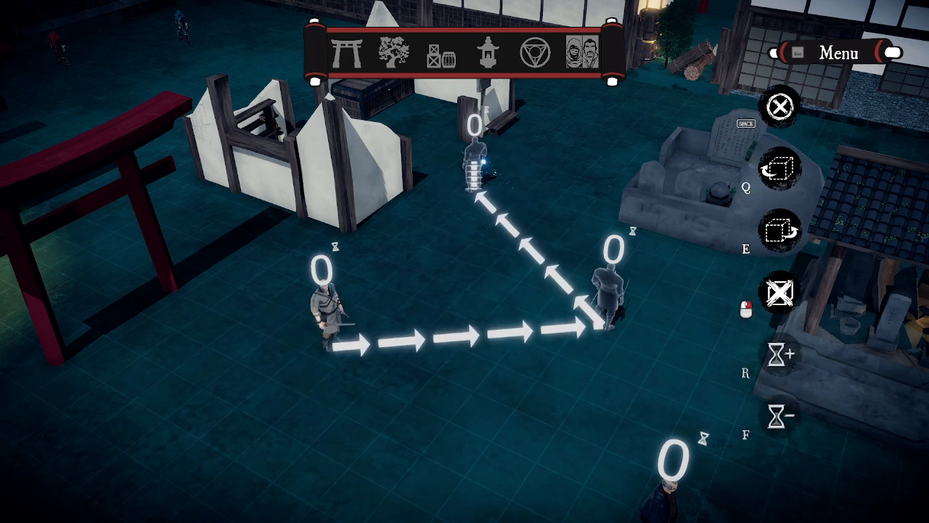
left_click(327, 336)
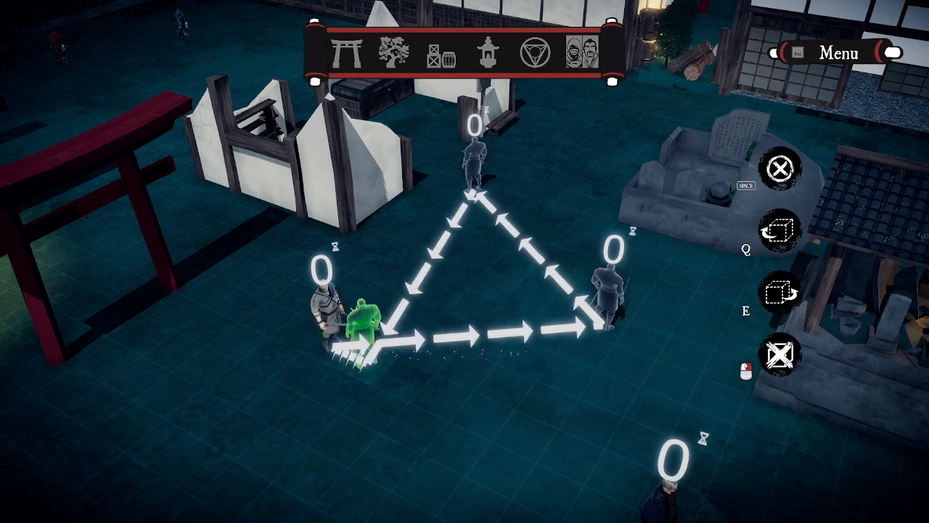
key("space")
Step: Set the warrior's wait time to 5 at the waypoint by the ruined building and to 10 at the waypoint by the shrine
key("s")
key("d")
key("w")
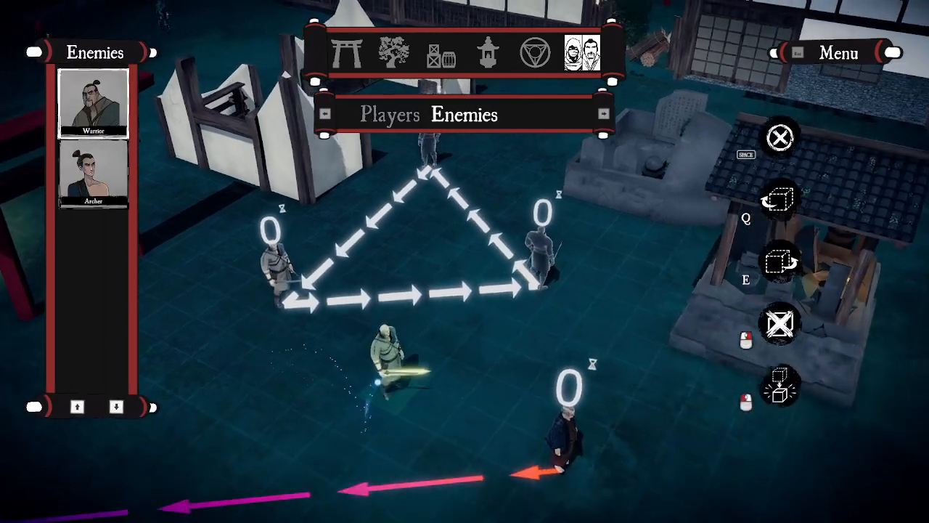
middle_click_drag(380, 385, 820, 428)
key("d")
key("w")
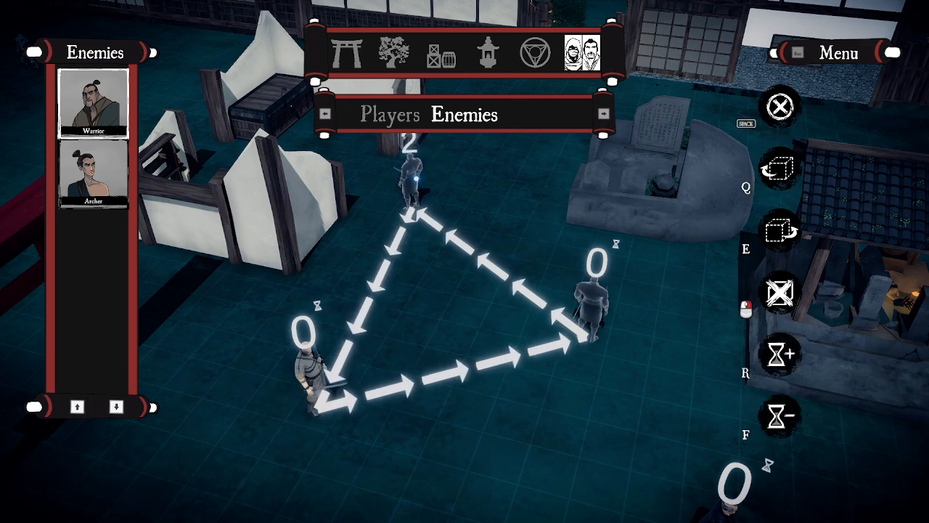
key("d")
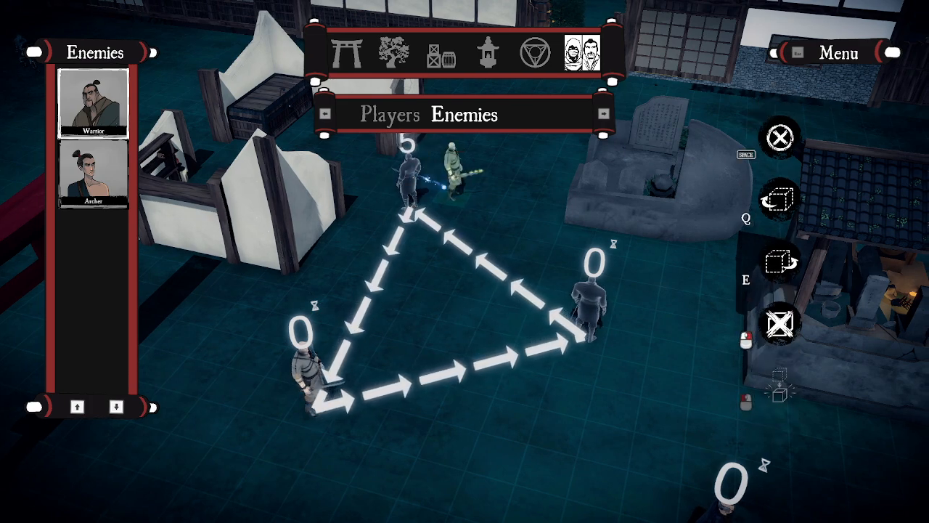
key("s")
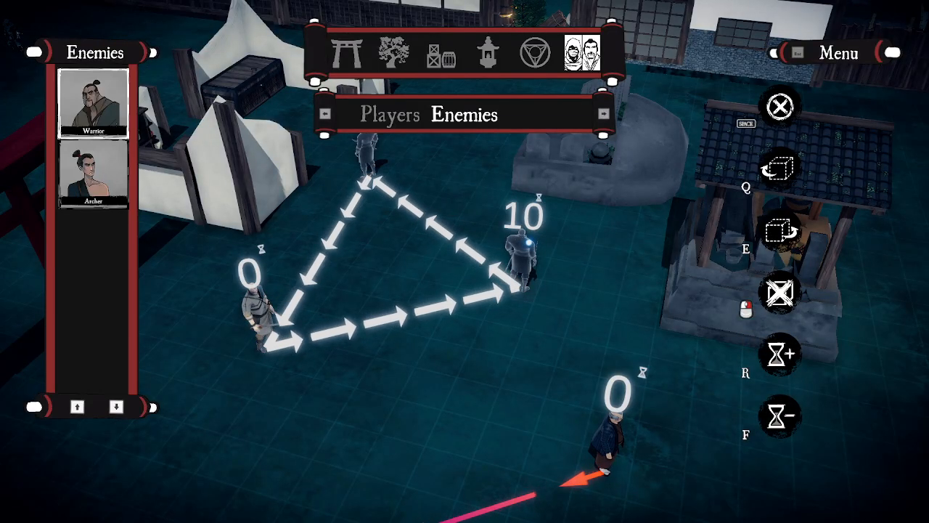
Step: Review the warrior's triangular patrol route and its wait times, from close up and from a wider view
key("w")
key("a")
key("s")
key("w")
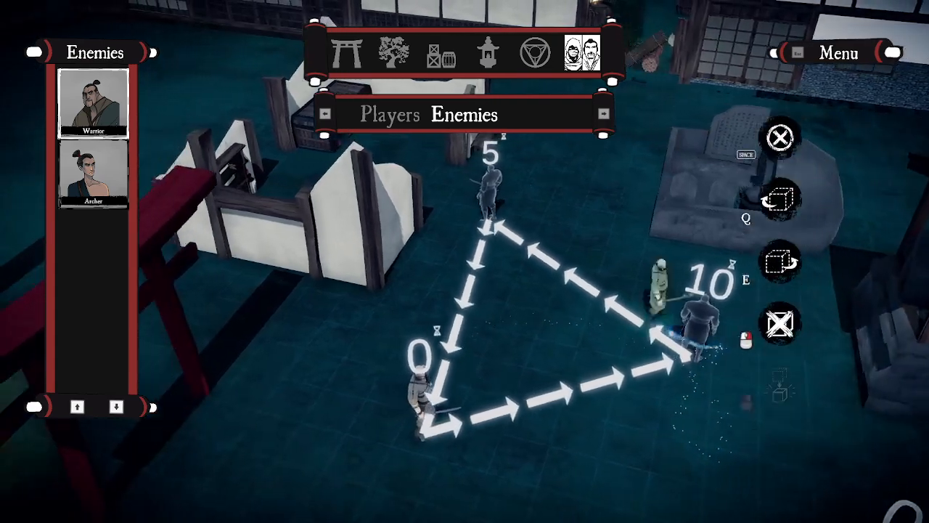
key("s")
key("d")
scroll(668, 309, "down", 3)
key("a")
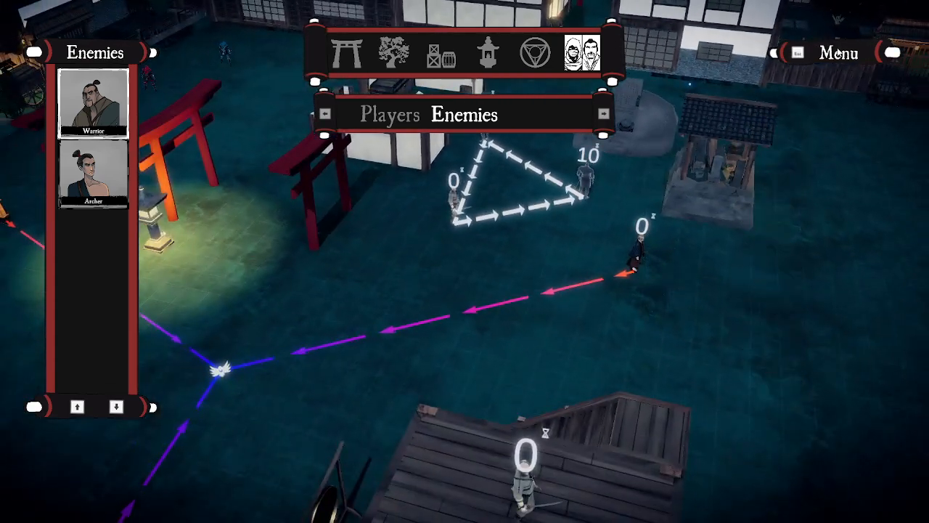
Step: Start a play-test of the level and advance past the torii gates to the ruined building's wall
left_click(839, 53)
left_click(836, 230)
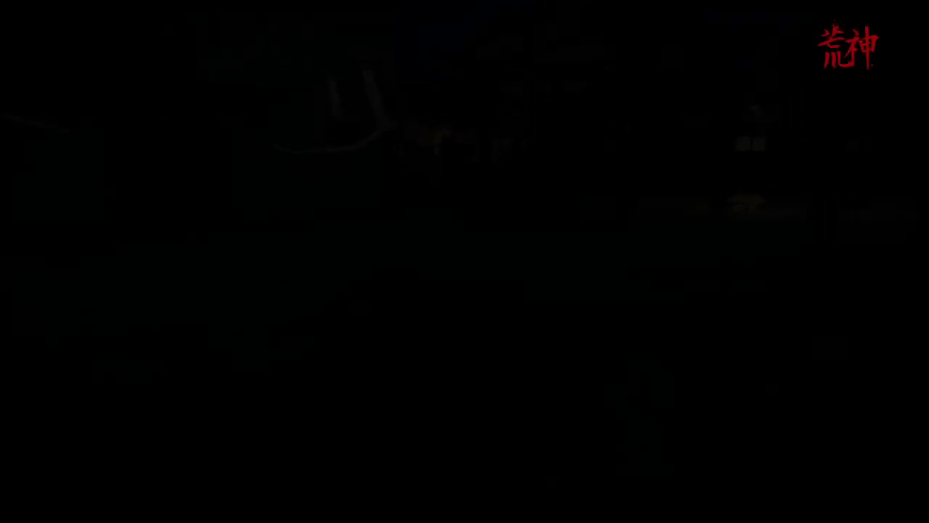
key("w")
key("d")
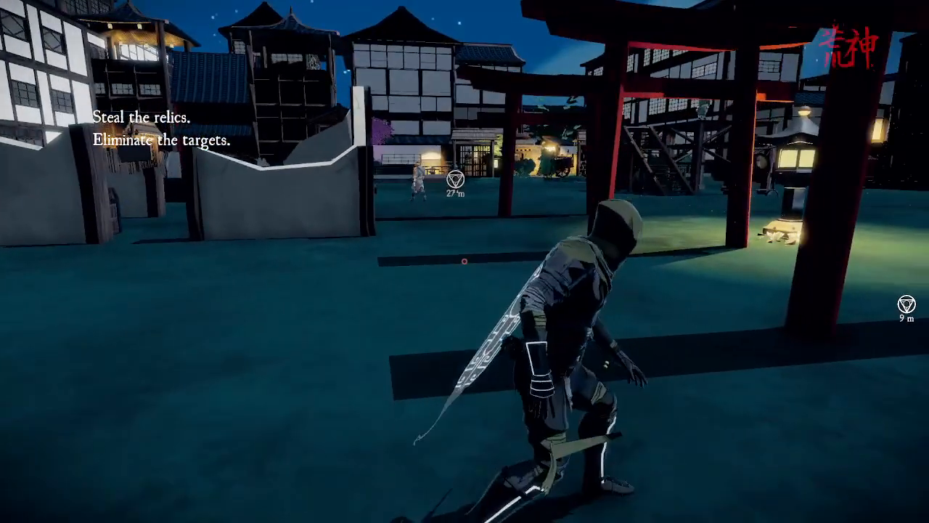
key("space")
key("w")
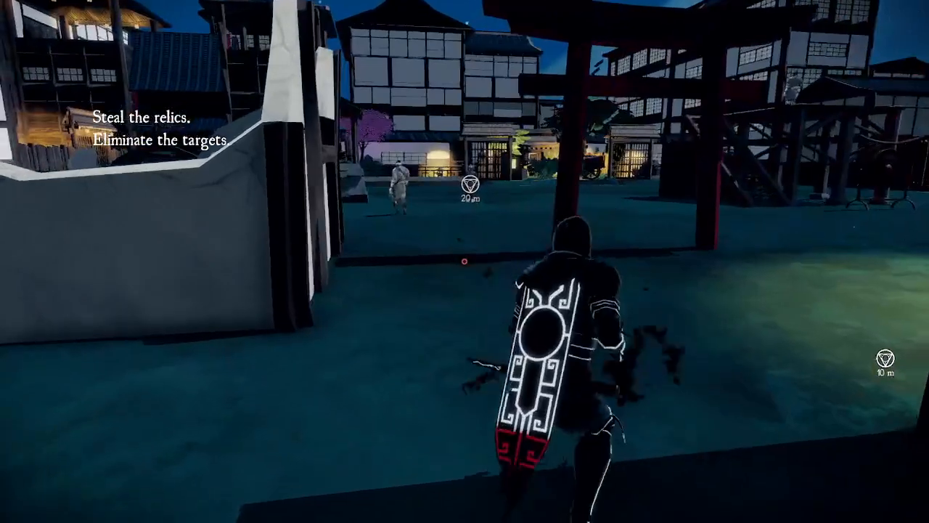
key("space")
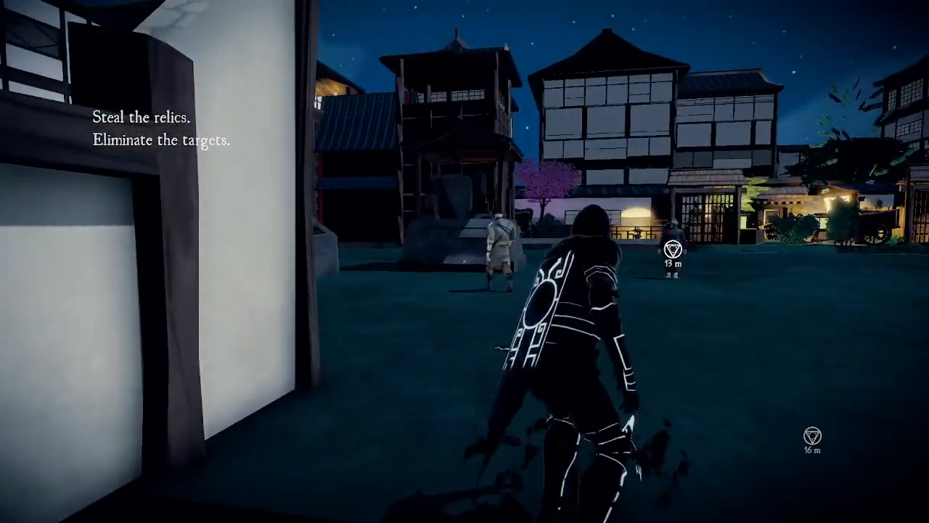
Step: Kill the patrolling warrior and the nearby target with kunai
key("w")
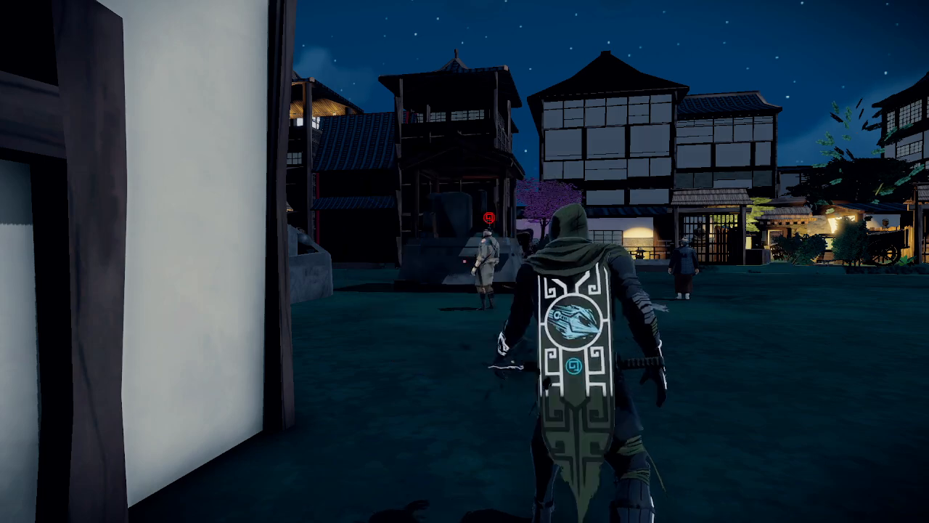
key("w")
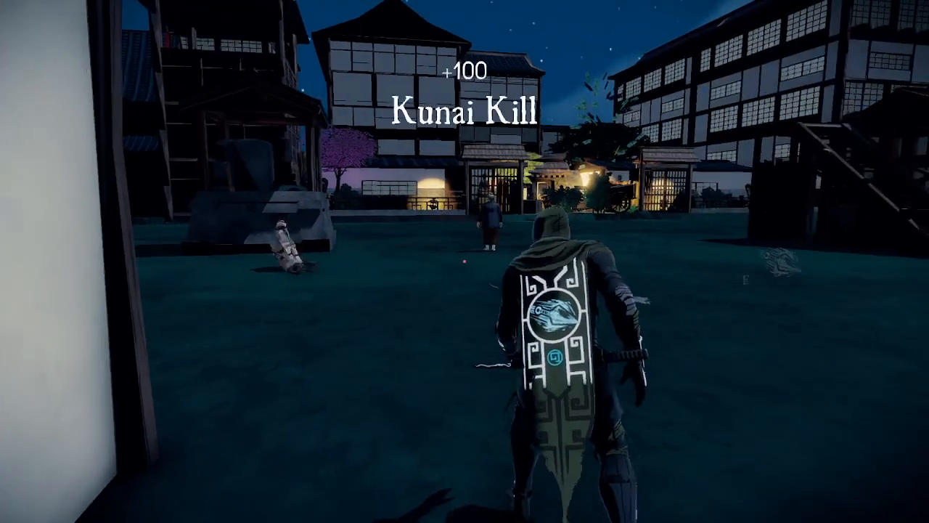
key("e")
key("w")
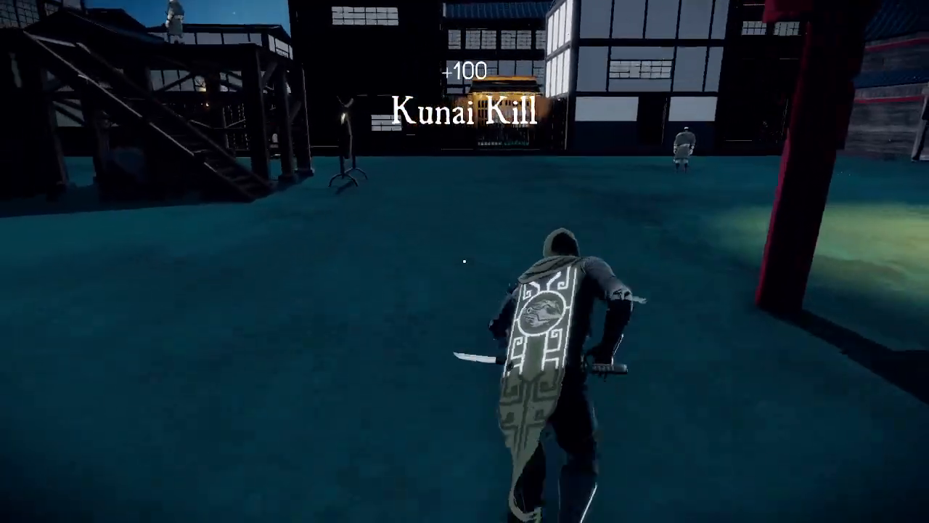
Step: Run past the wooden platform and gong to the small red shrine by the fence, and retry the mission
key("w")
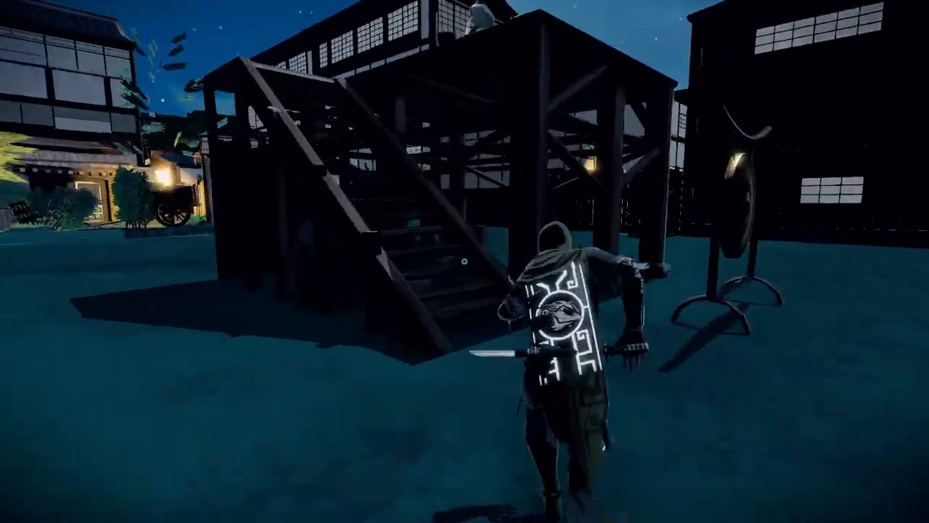
key("w")
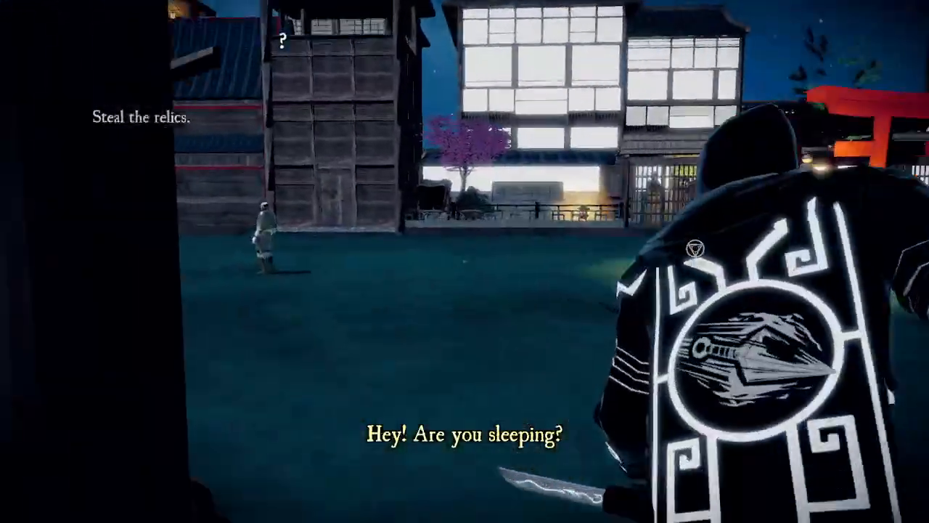
key("w")
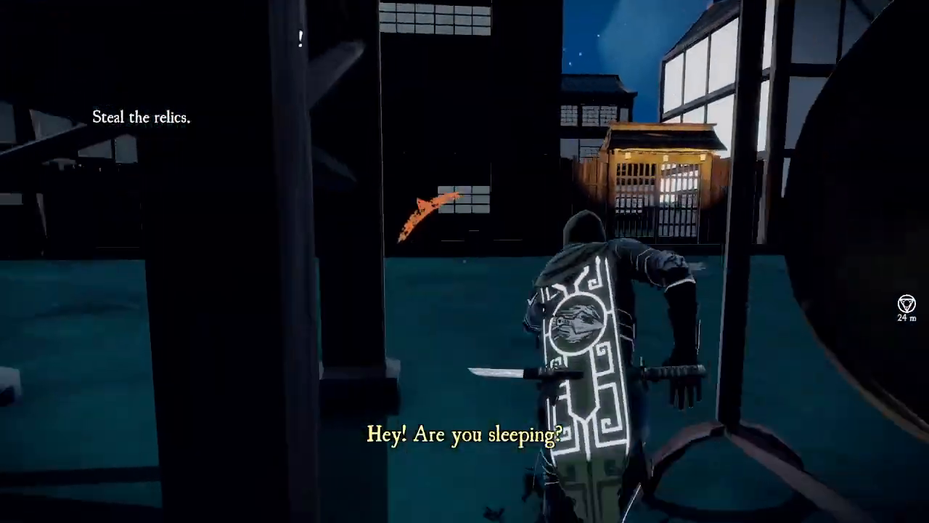
key("w")
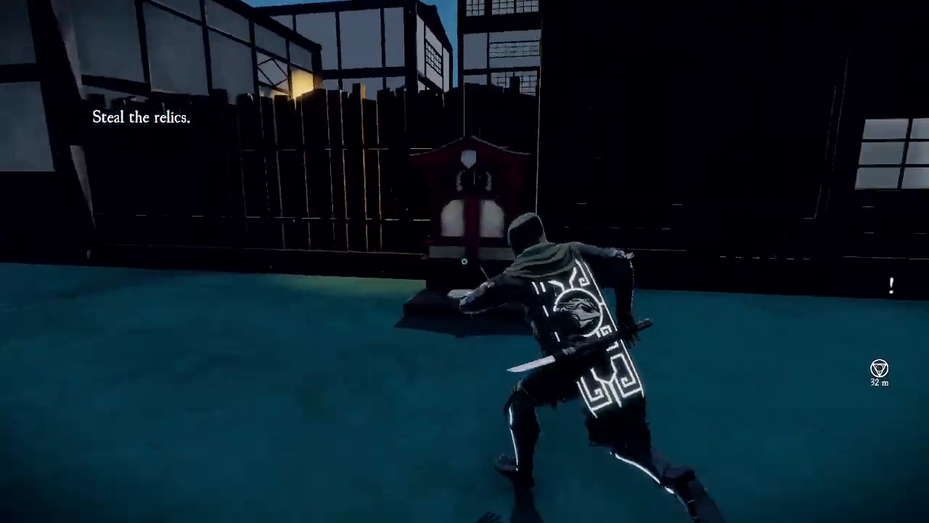
key("w")
key("e")
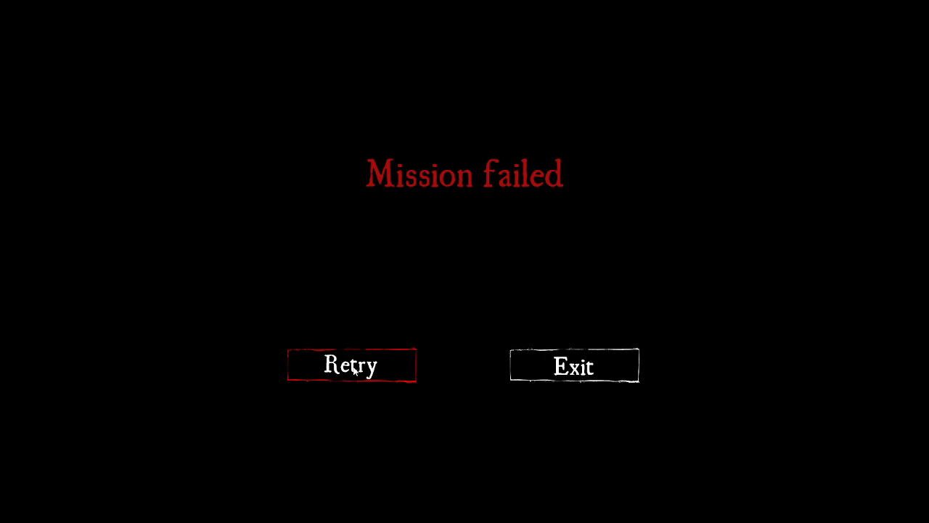
left_click(352, 364)
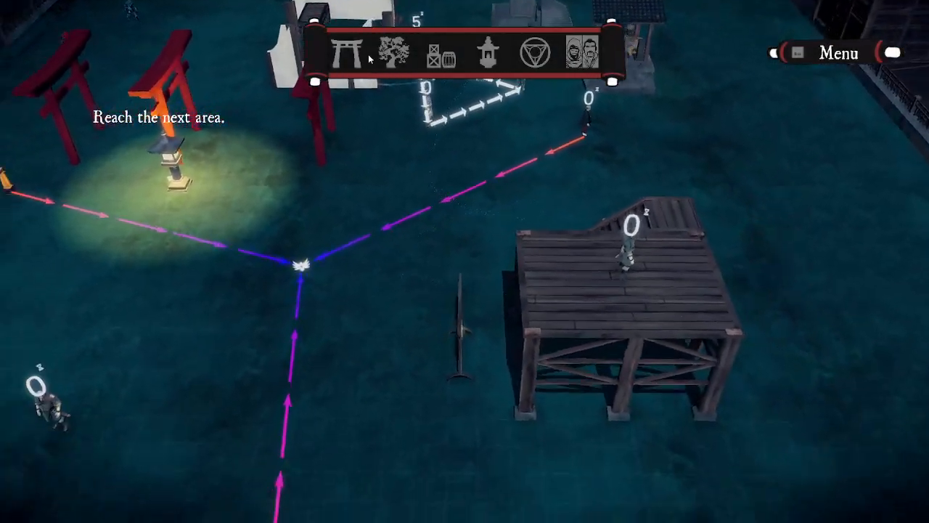
Step: Place Building 8 from the Buildings set on the open ground beside the roofed shrine
left_click(347, 54)
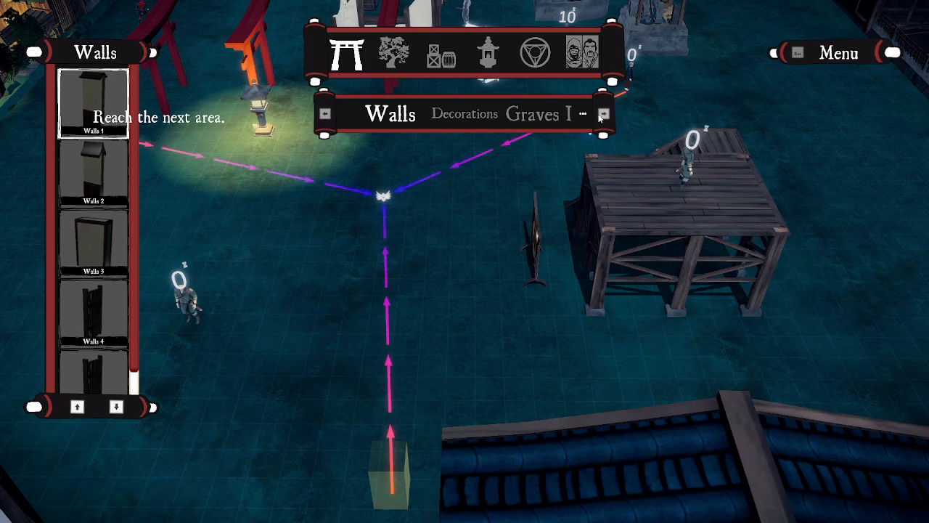
left_click(602, 116)
left_click(601, 116)
left_click(601, 116)
left_click(601, 117)
left_click(602, 116)
left_click(601, 116)
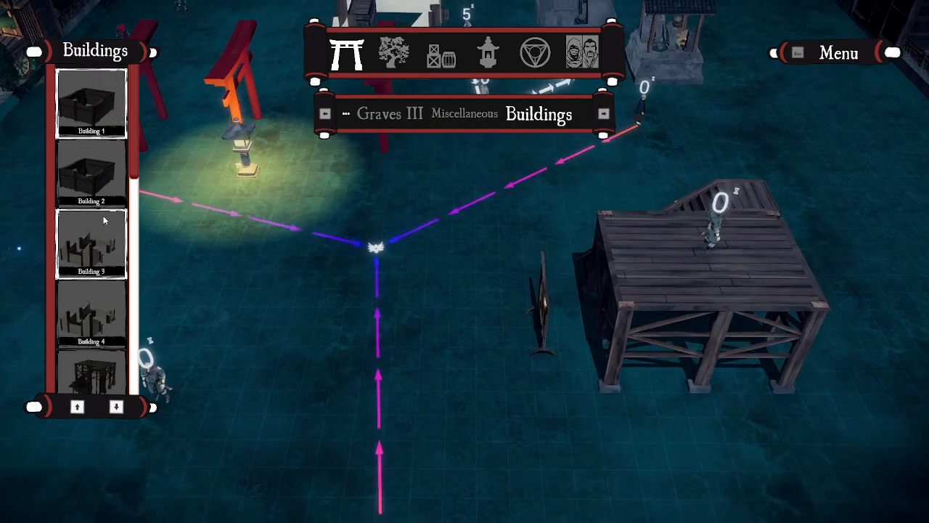
scroll(105, 217, "down", 6)
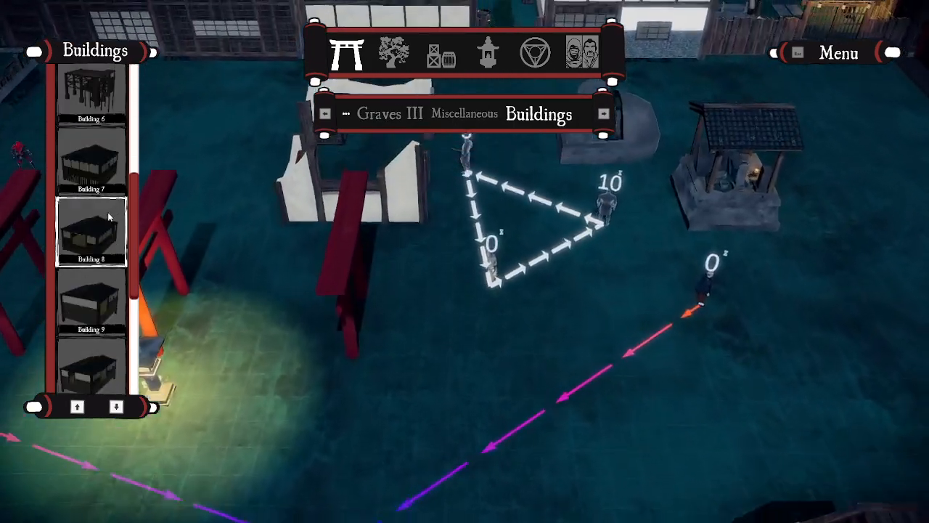
left_click(109, 217)
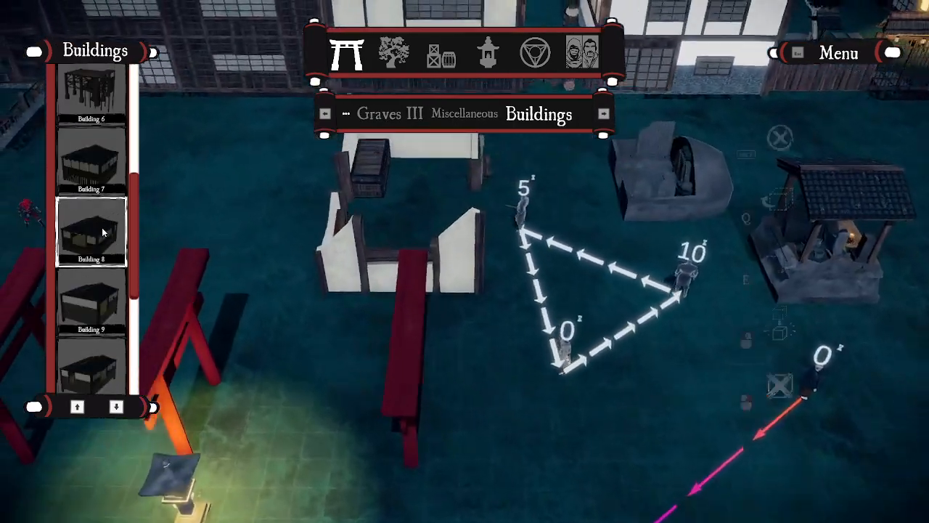
key("d")
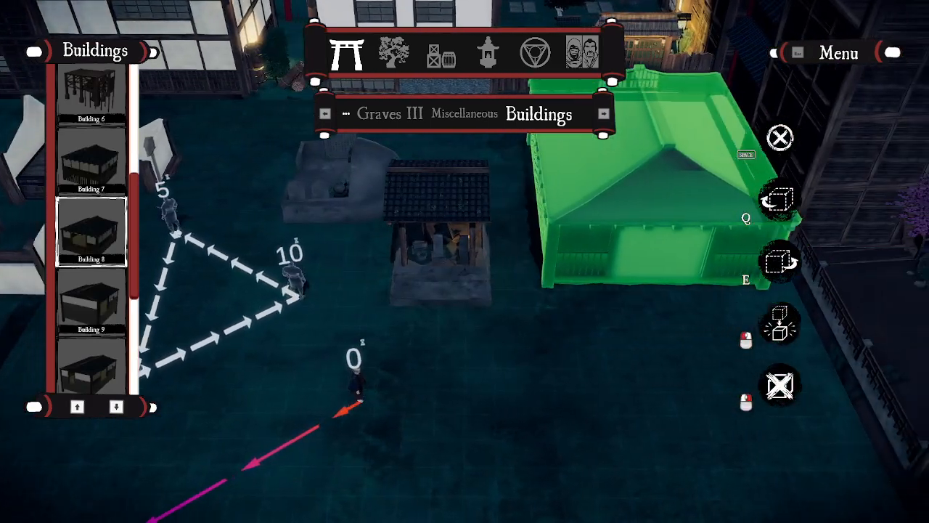
key("d")
left_click(590, 233)
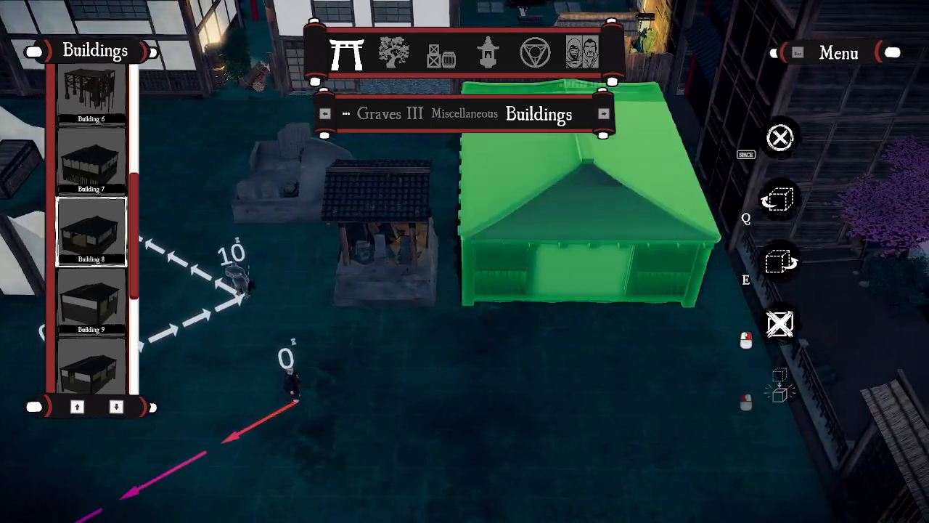
Step: Place an Area objective in the doorway of the newly added building
middle_click_drag(483, 312, 863, 196)
scroll(862, 196, "up", 5)
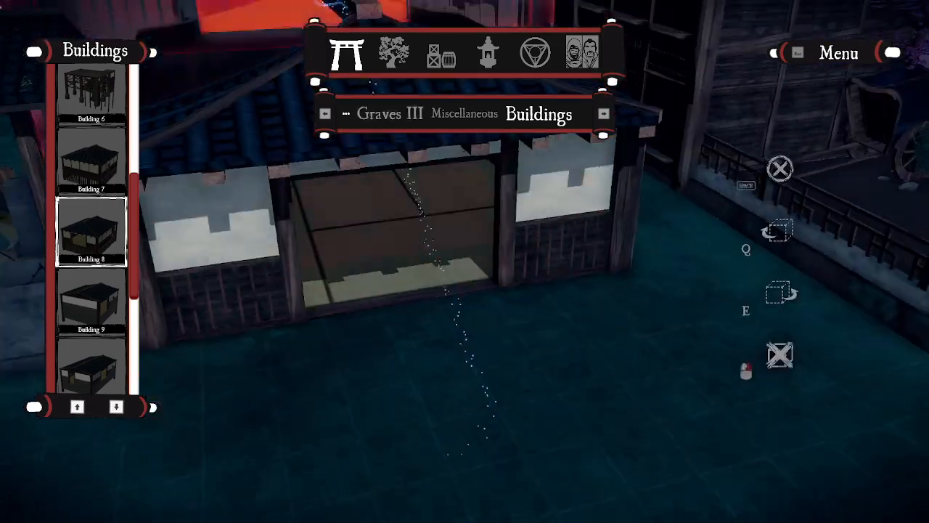
middle_click_drag(341, 9, 637, 114)
left_click(590, 58)
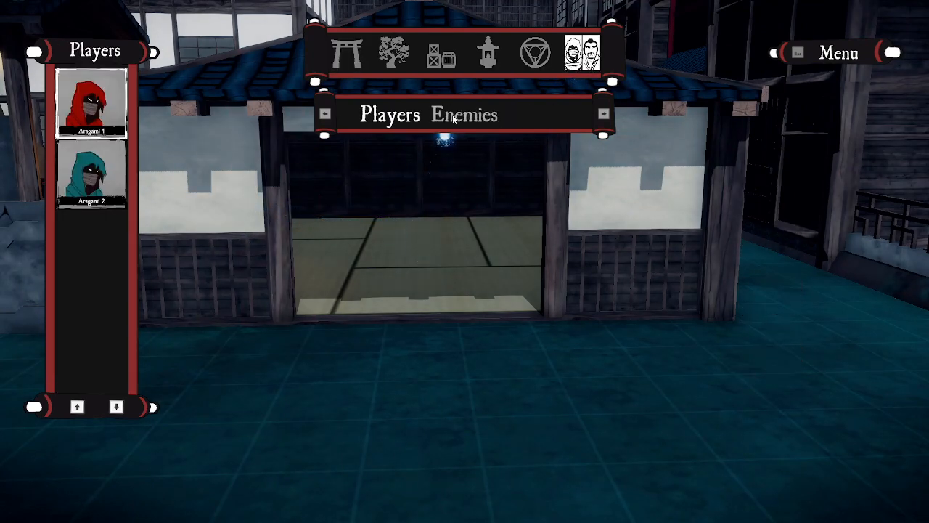
left_click(532, 62)
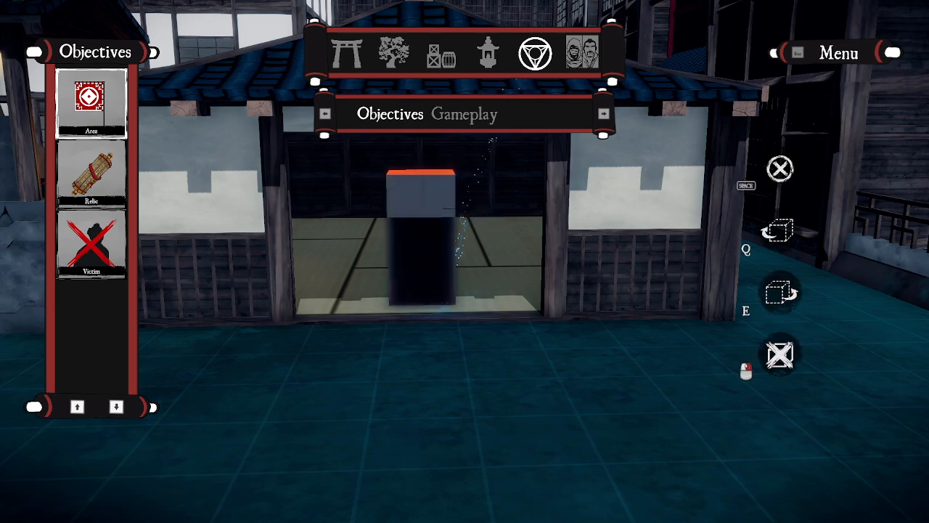
key("d")
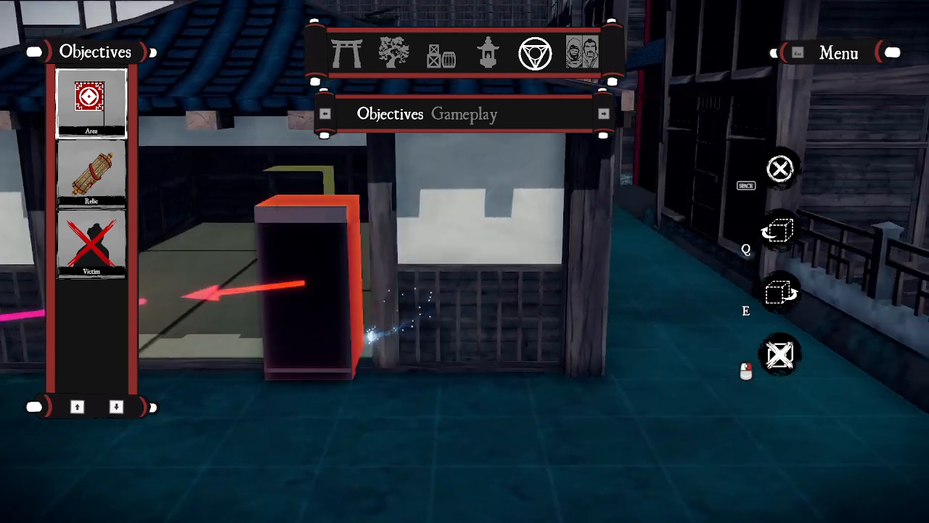
middle_click_drag(371, 332, 145, 445)
key("a")
left_click(404, 380)
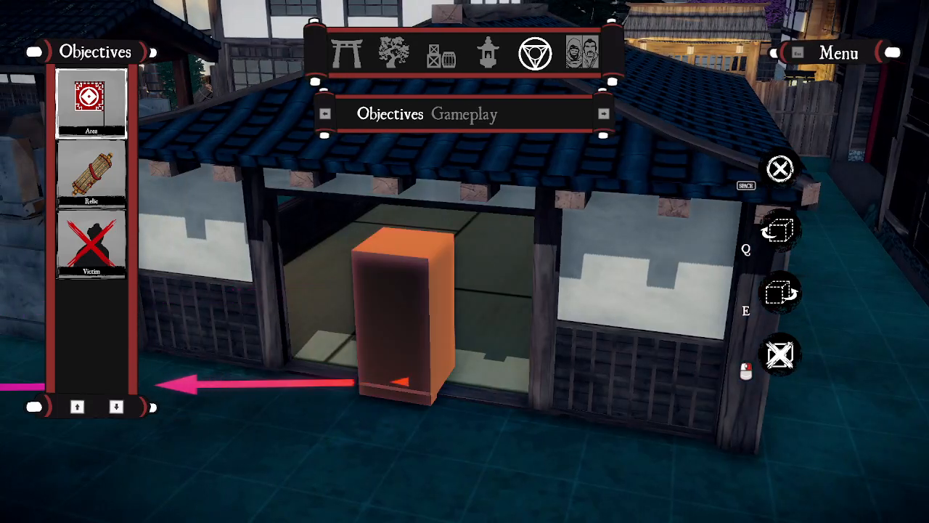
key("s")
left_click(90, 243)
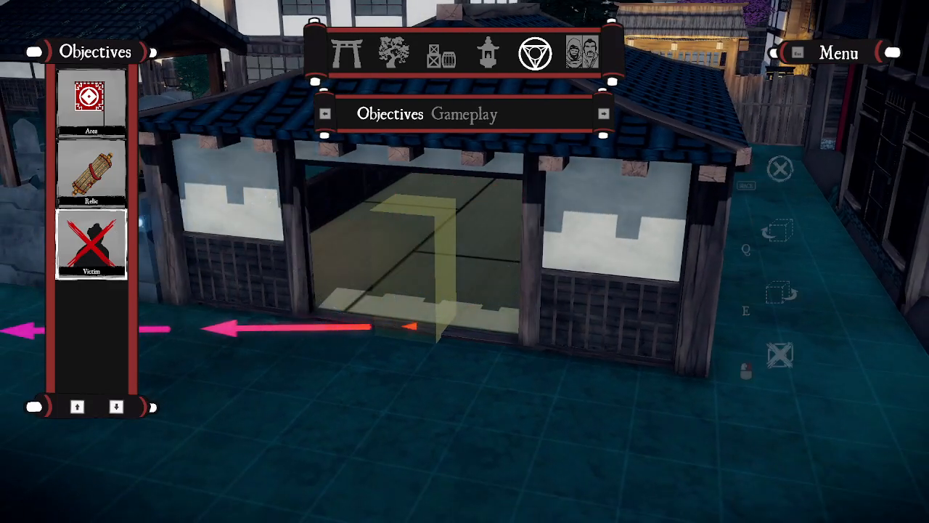
key("a")
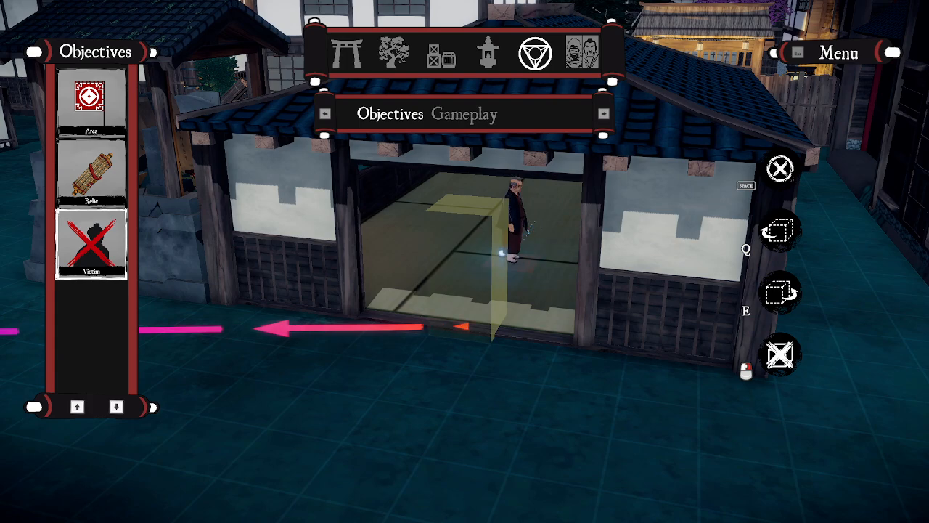
key("s")
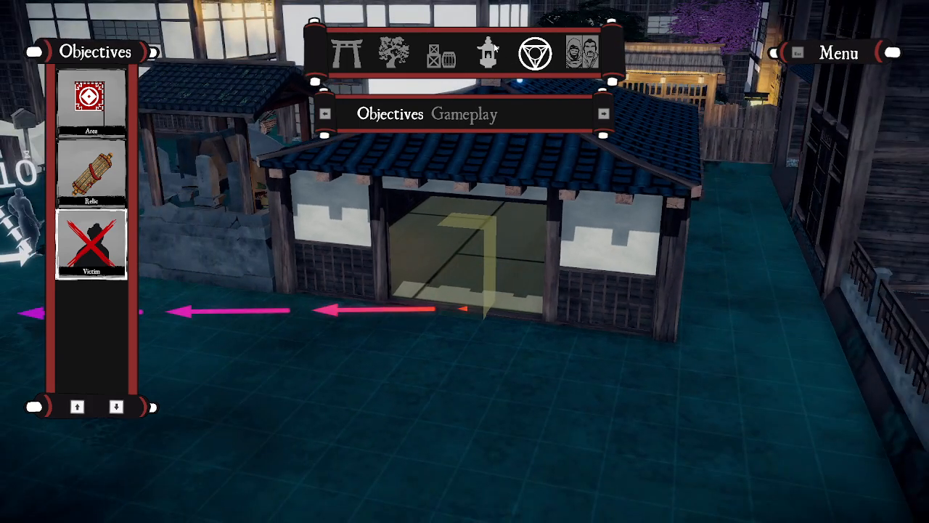
key("a")
middle_click_drag(556, 243, 691, 190)
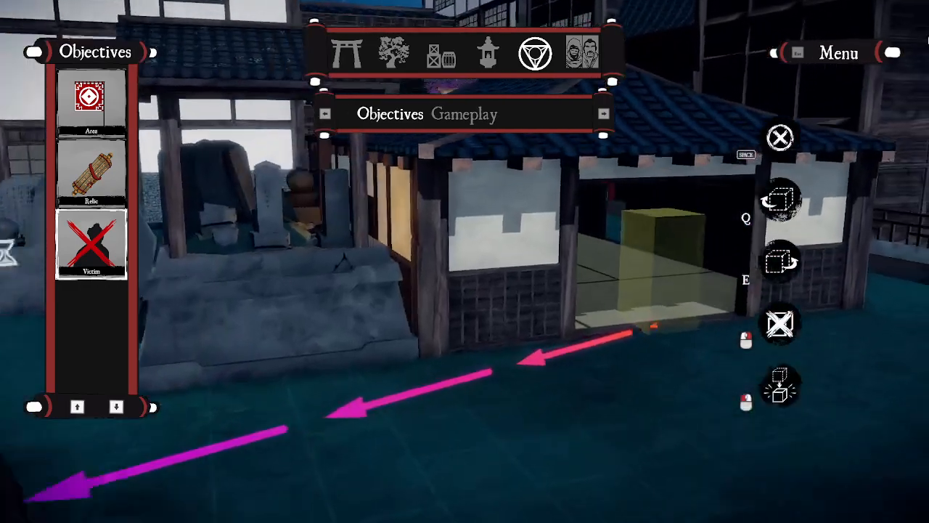
key("d")
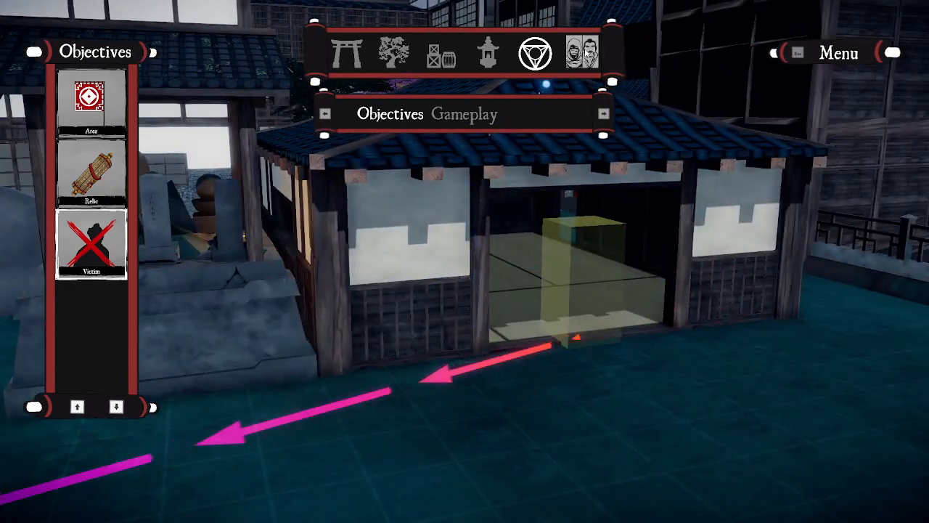
Step: Place a Warrior enemy on the ground in front of the new building's entrance
left_click(586, 53)
key("d")
left_click(470, 121)
key("d")
key("s")
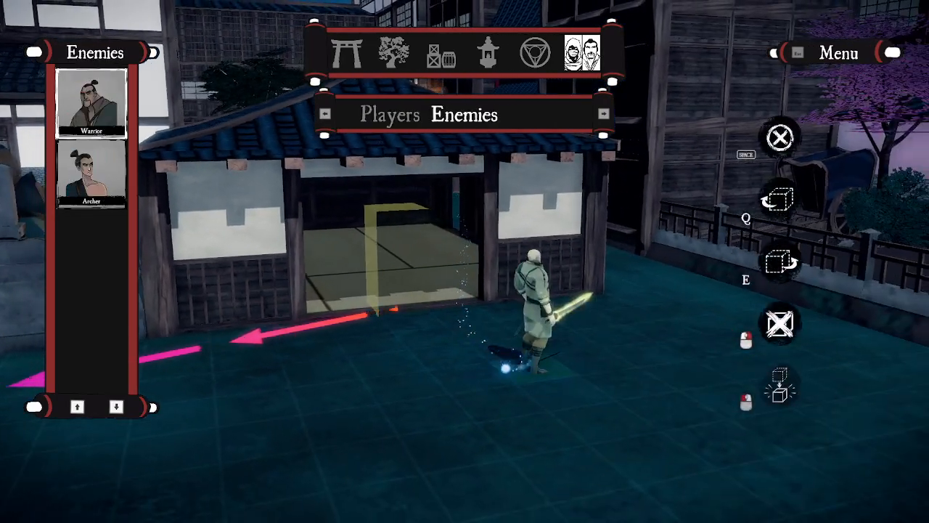
key("a")
left_click(402, 361)
Step: Route the new Warrior's patrol from the building's entrance around its corner into the alley beside the building
key("d")
key("w")
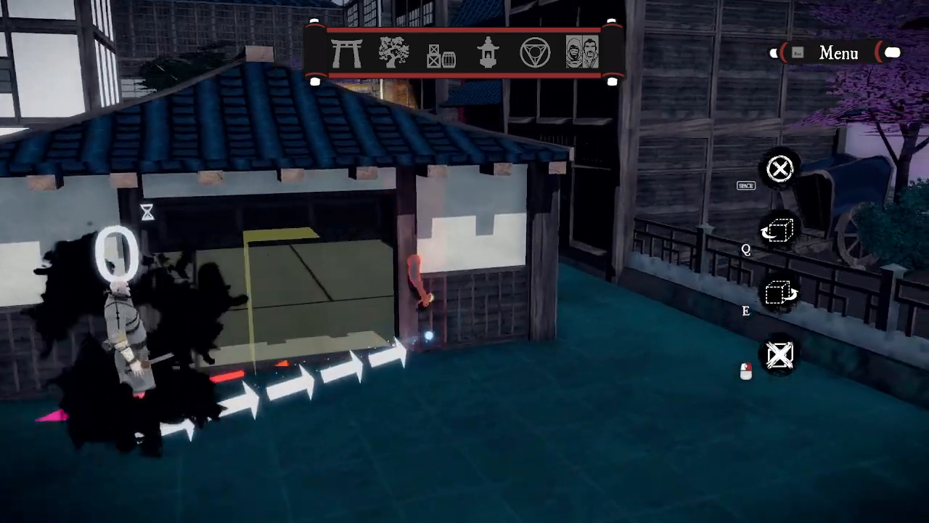
key("d")
key("w")
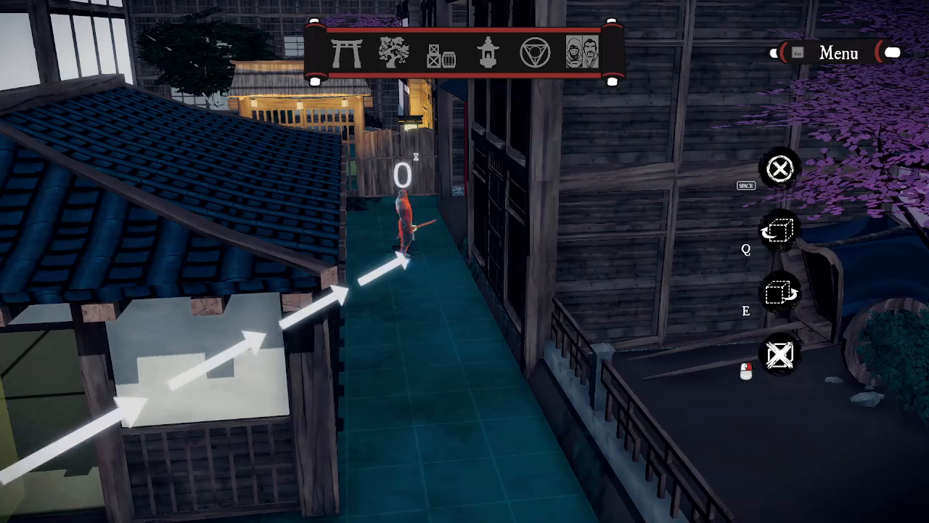
key("s")
key("a")
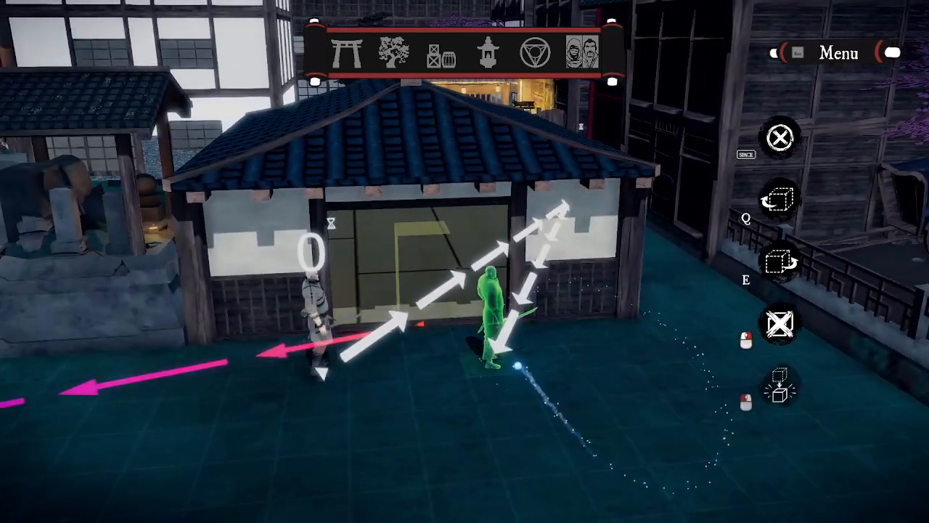
Step: Finish the Warrior's patrol route with the point in the alley as its only added waypoint
key("d")
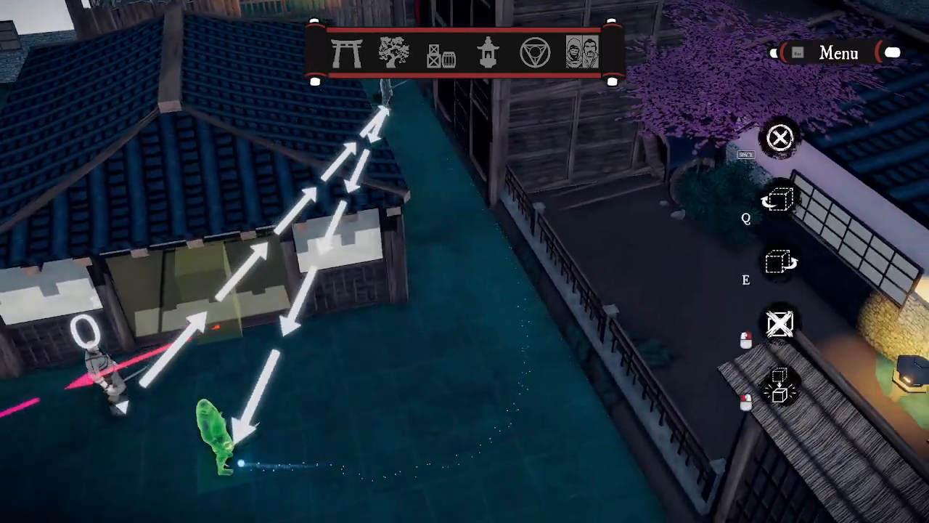
key("a")
key("s")
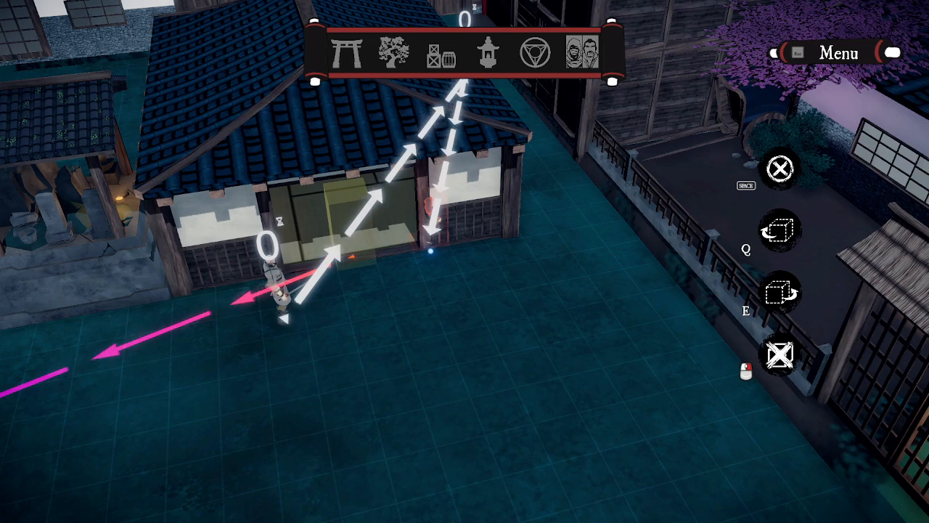
key("a")
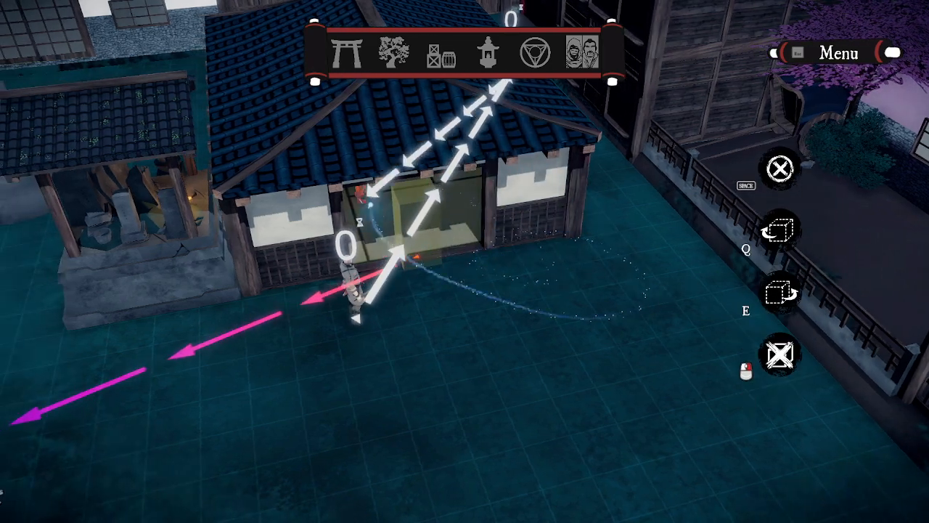
key("d")
key("w")
key("s")
key("space")
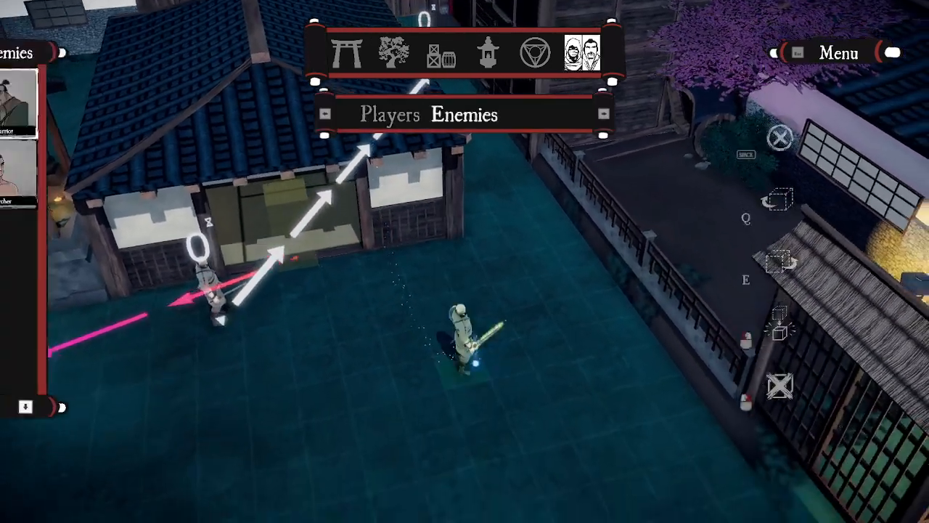
Step: Start a play test of the level from the editor
key("a")
key("s")
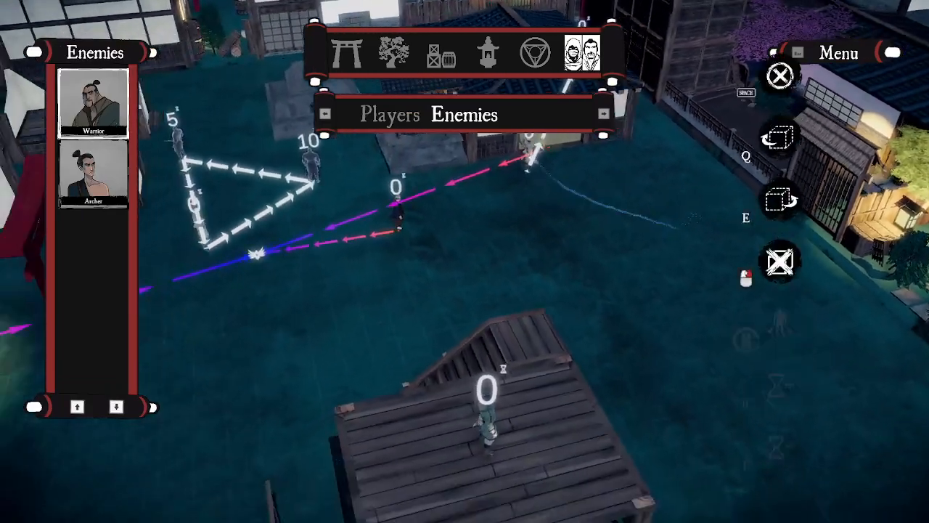
key("a")
key("s")
key("w")
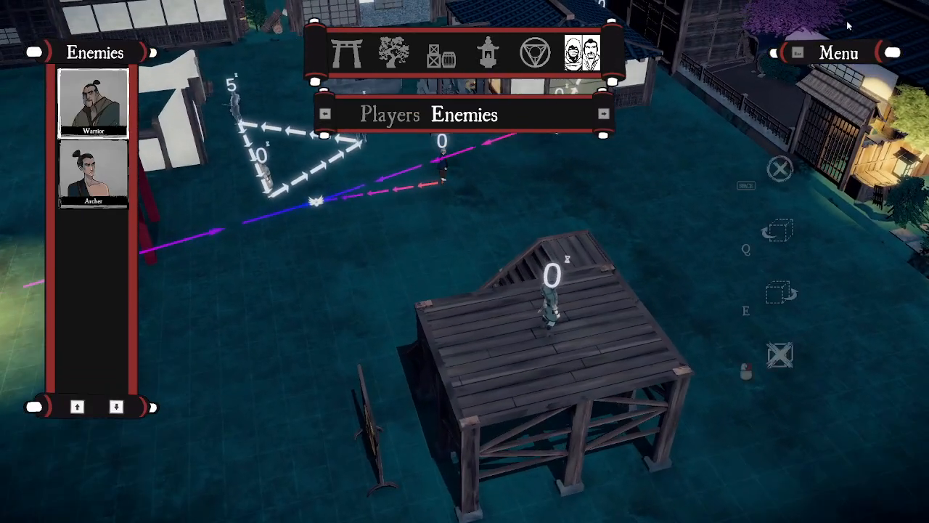
left_click(847, 58)
left_click(831, 233)
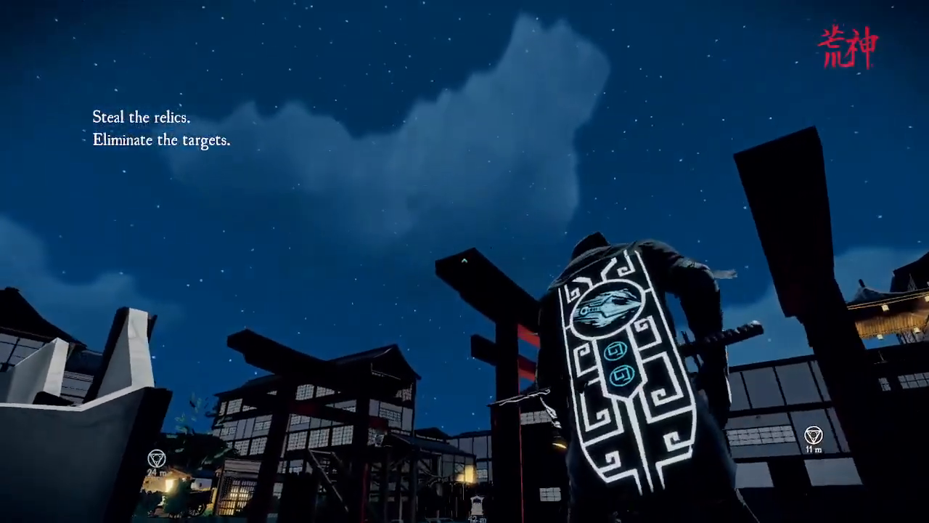
Step: Kill the guard near the roofed shrine with a kunai from the top of the red torii gate, and drop to the ground
key("e")
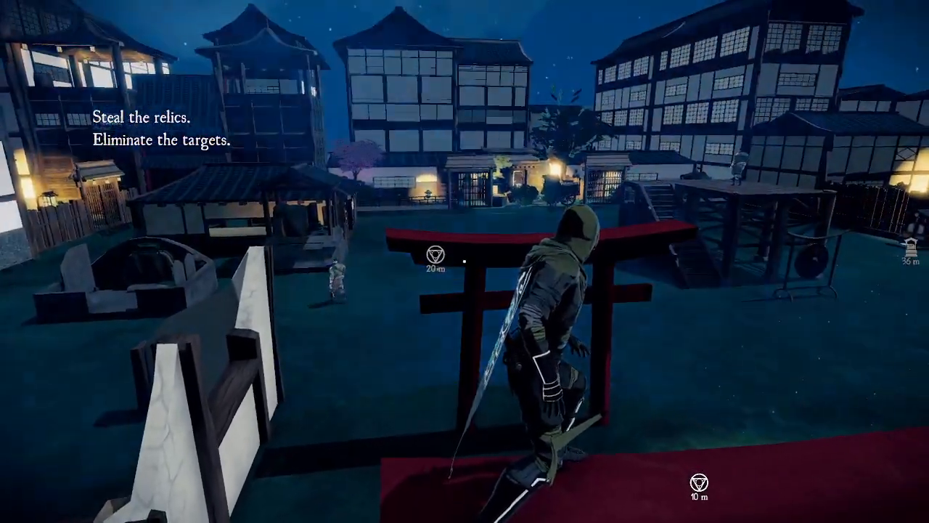
right_click(465, 262)
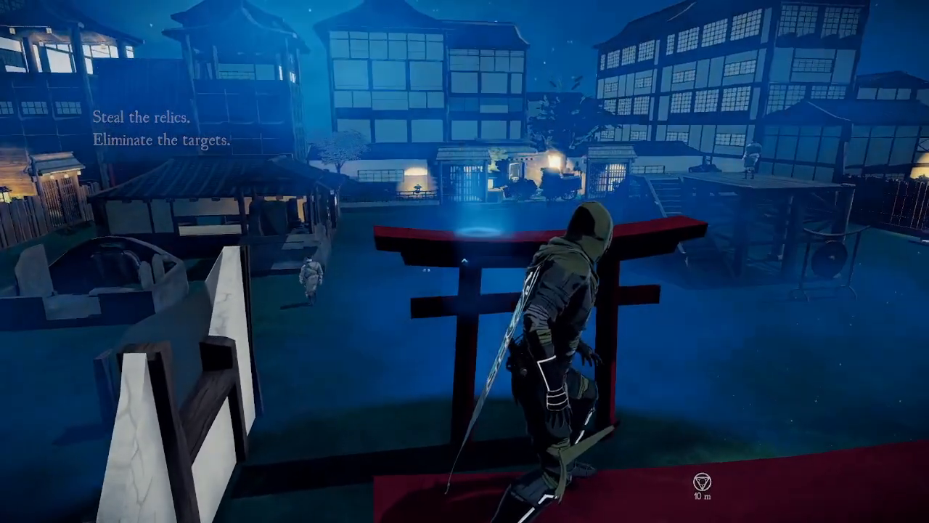
right_click(465, 261)
key("e")
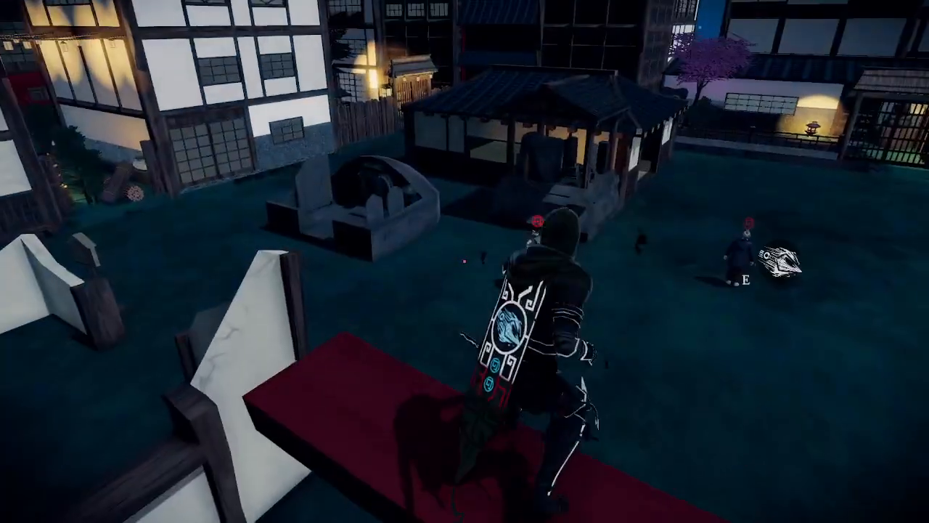
key("e")
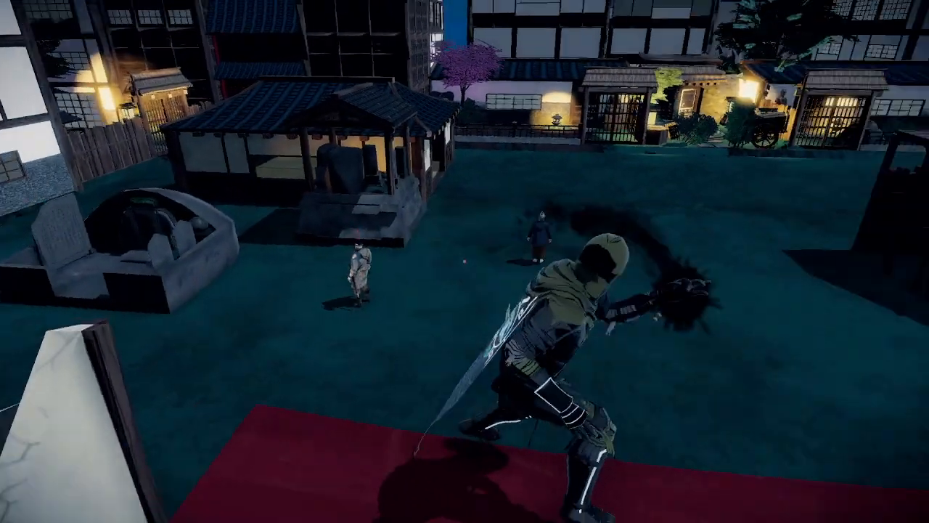
key("w")
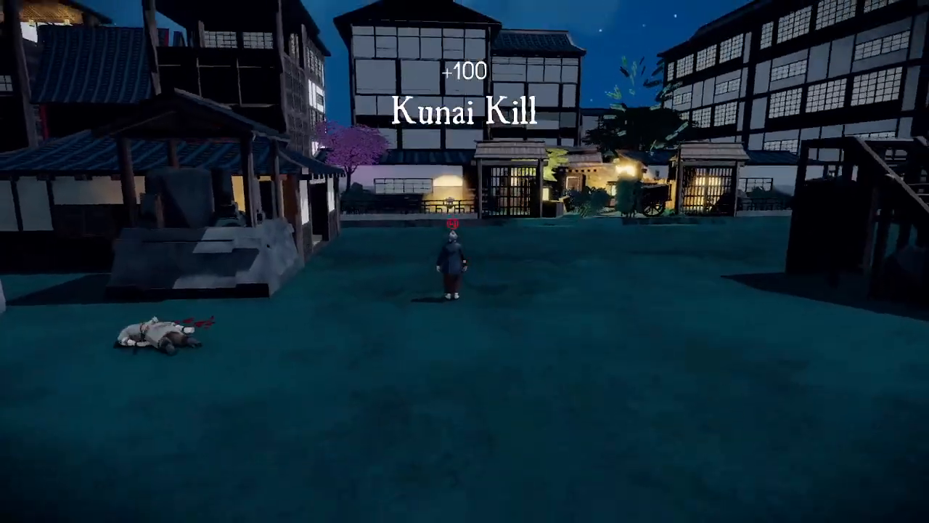
Step: Advance to the newly added building and stealth-kill the Warrior inside it
right_click(465, 261)
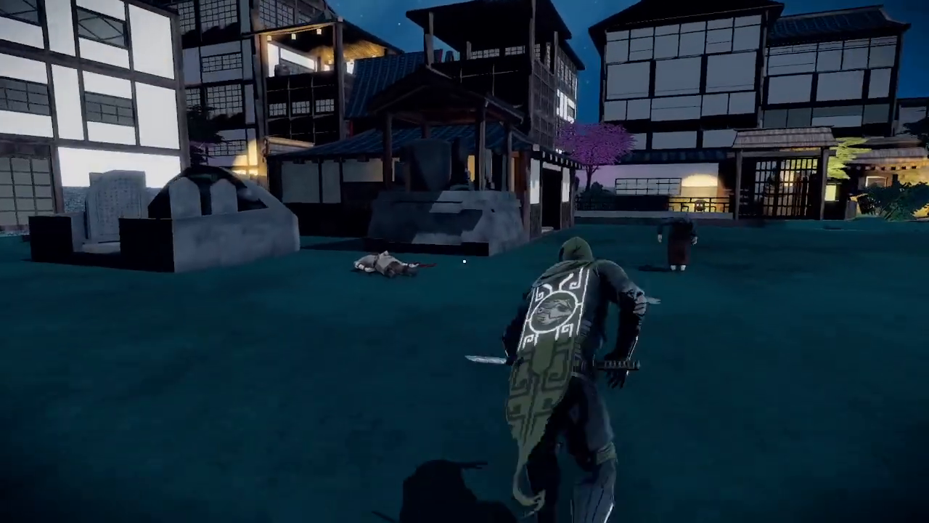
key("w")
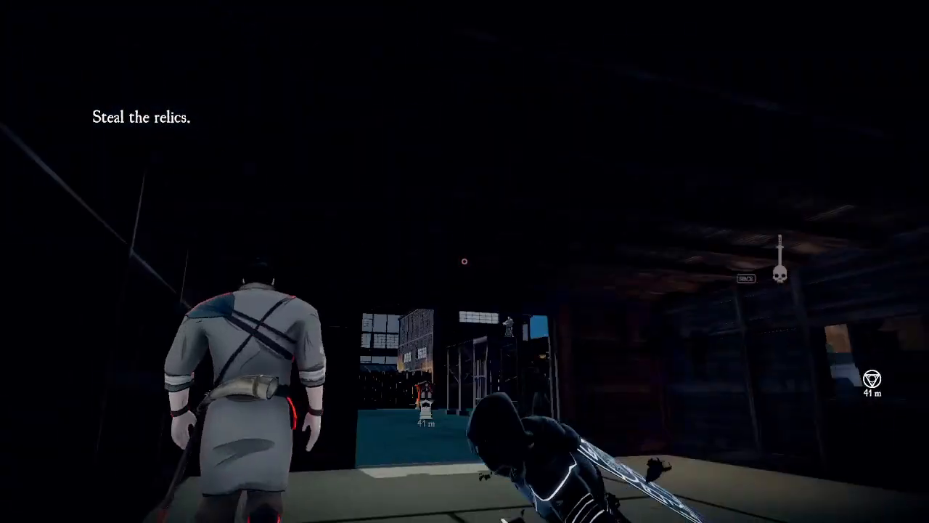
key("w")
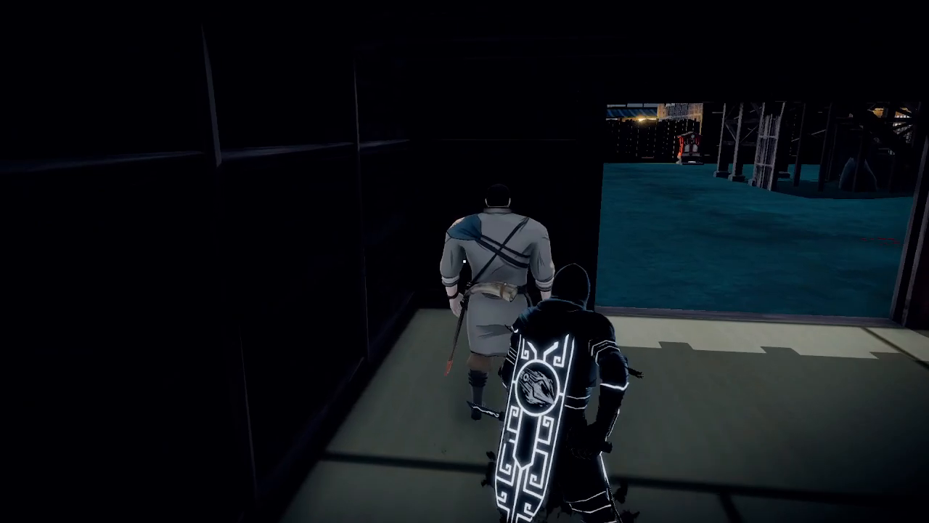
left_click(465, 262)
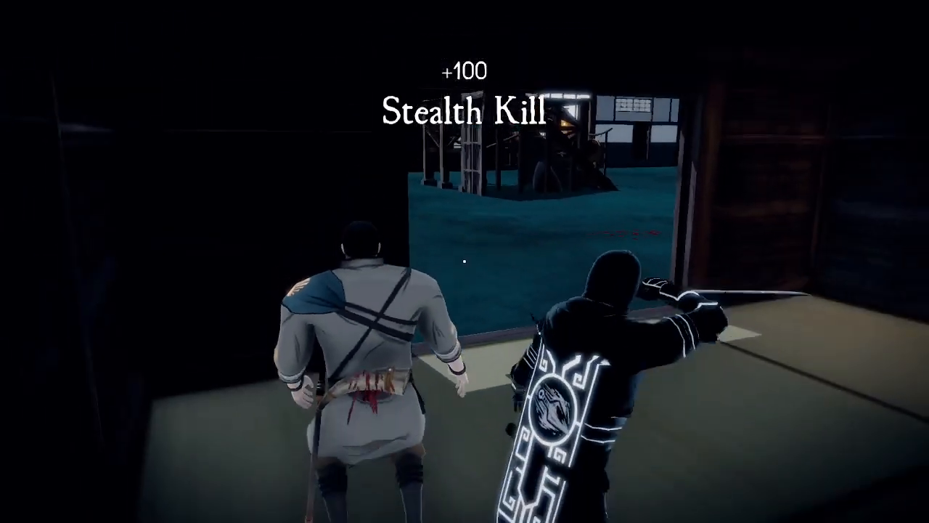
Step: Cross to the wooden platform, climb it, and attack the guard standing on top
key("w")
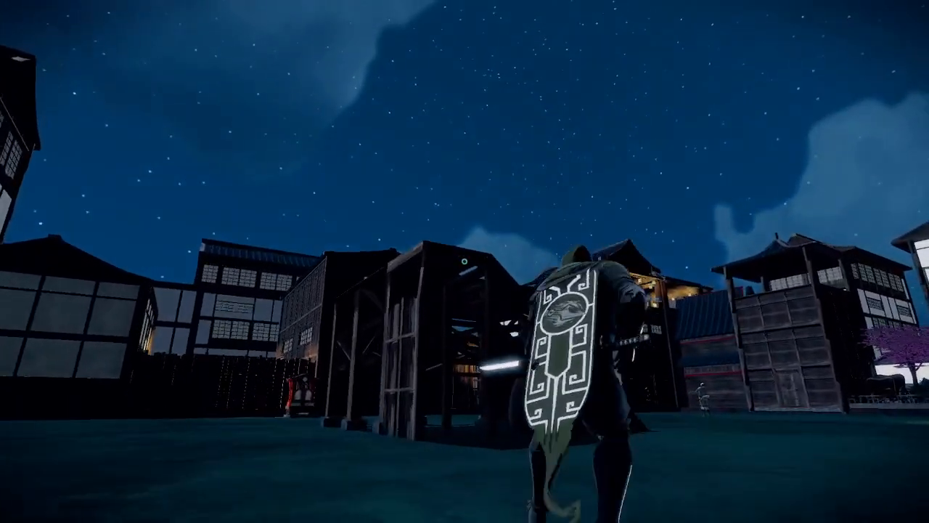
key("w")
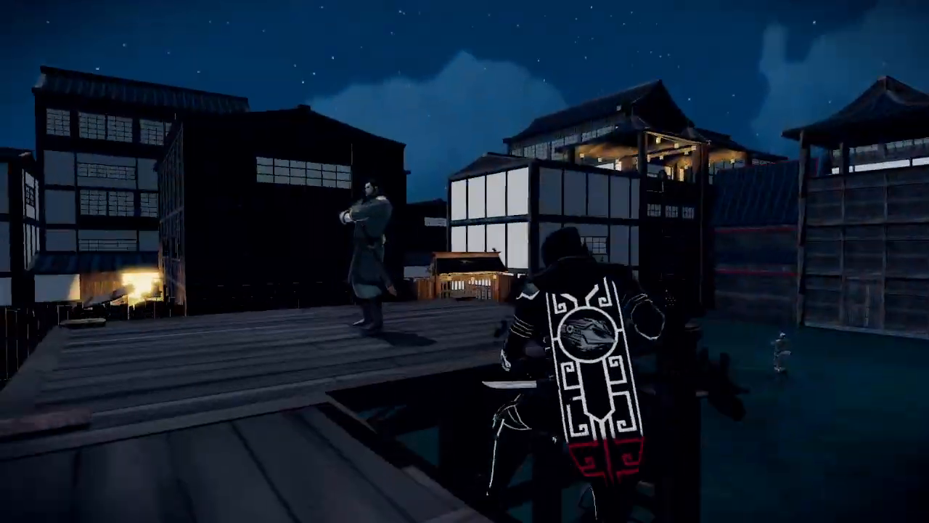
key("w")
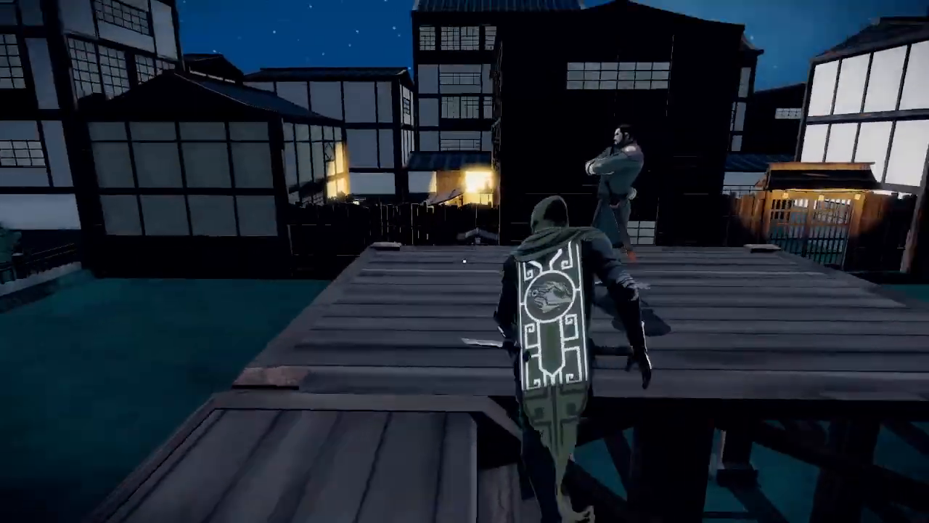
key("w")
left_click(465, 261)
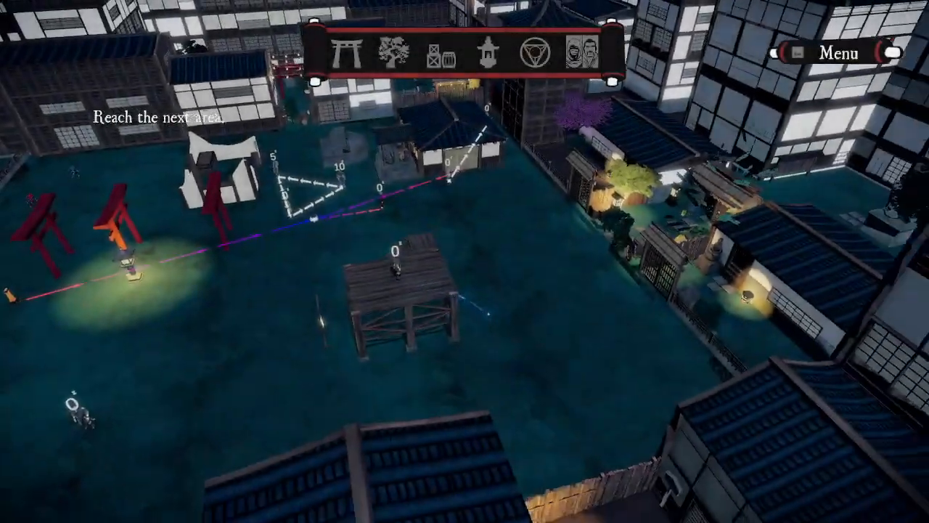
Step: Build an open-sided enclosure of three straight Walls 1 runs between the gong platform and the stone lantern
key("a")
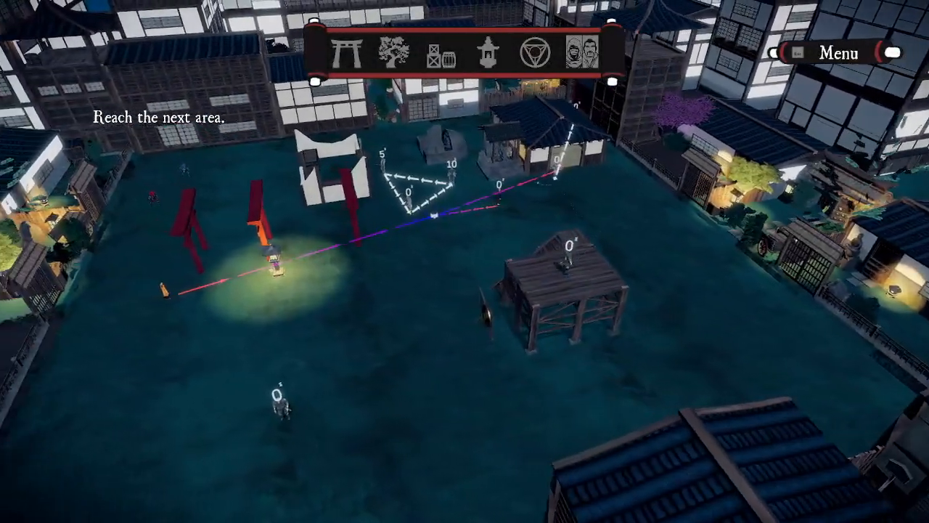
key("a")
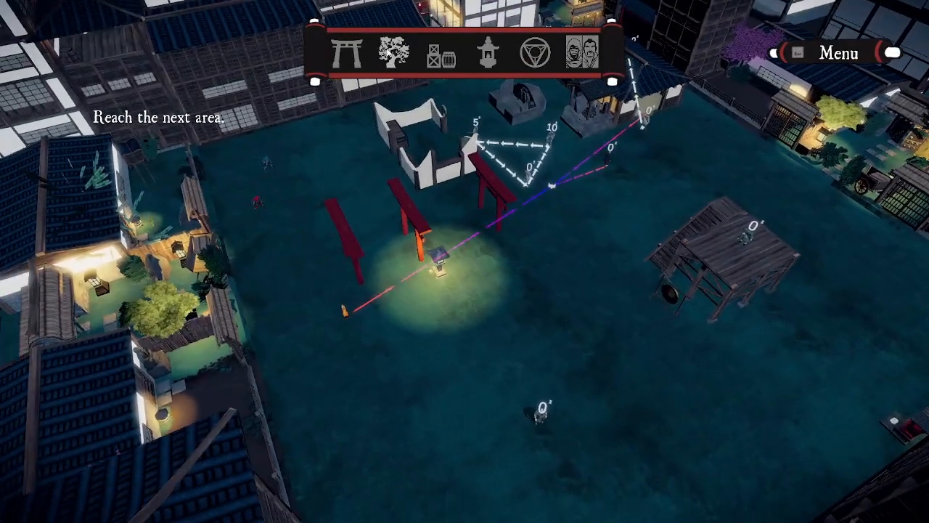
key("a")
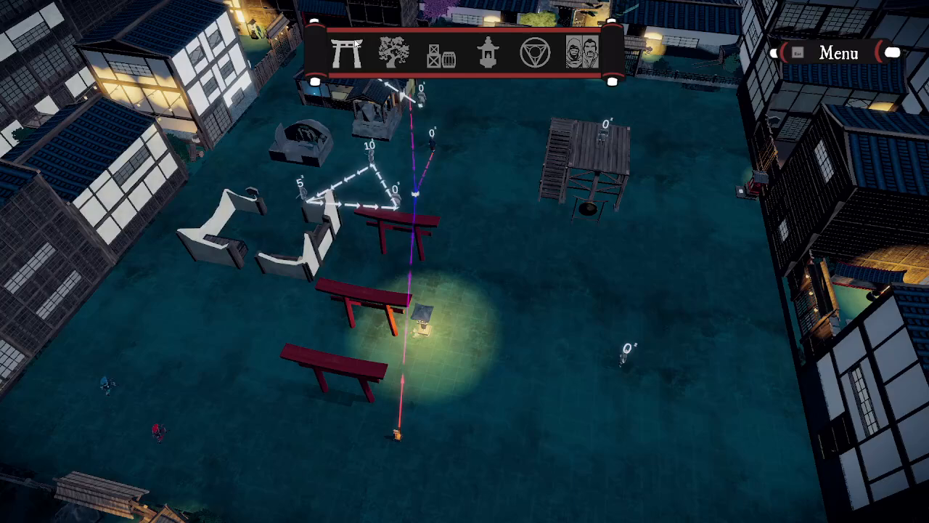
left_click(347, 55)
key("s")
key("d")
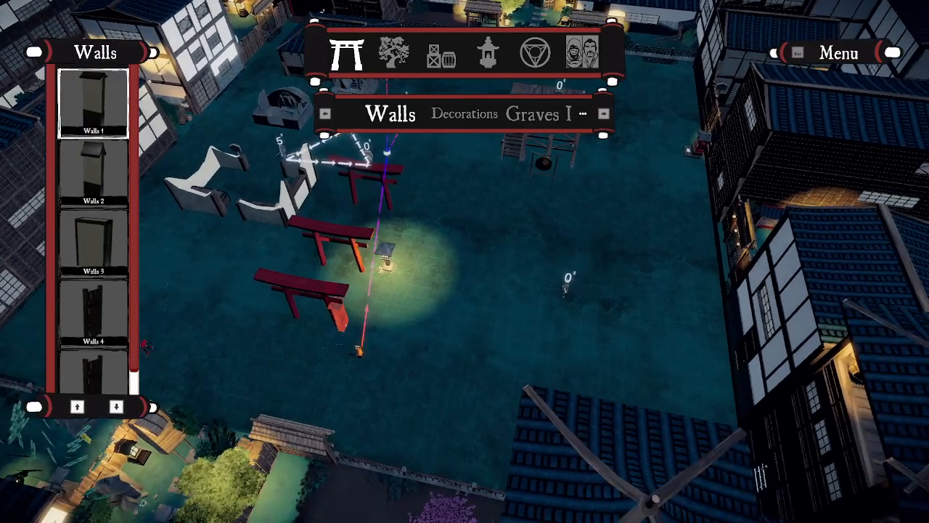
key("w")
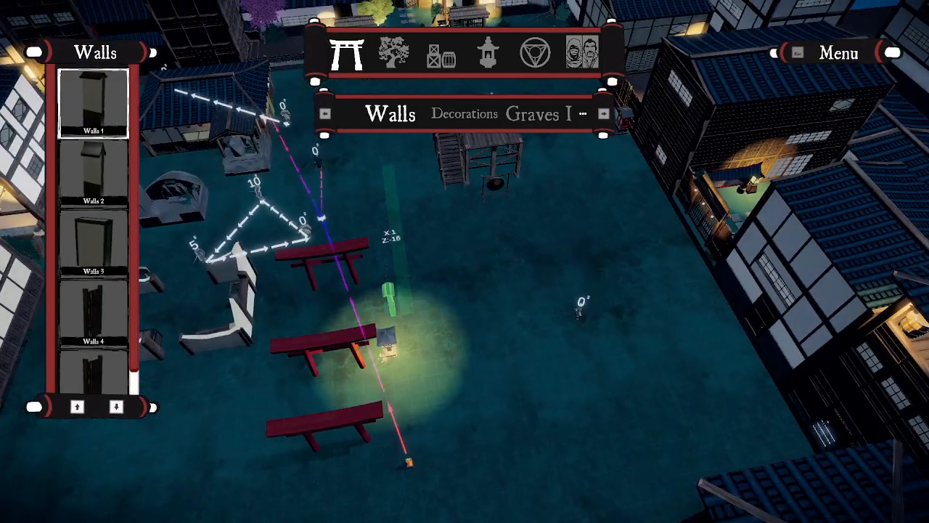
middle_click_drag(431, 295, 377, 319)
key("w")
key("d")
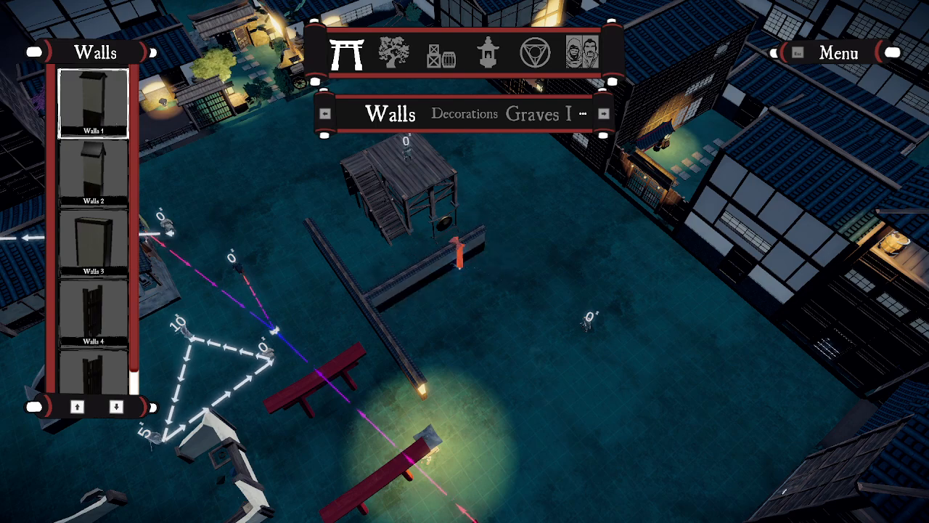
key("d")
key("s")
Step: Place two small Graves I headstones and a larger Graves II 4 monument inside the walled enclosure
left_click(524, 122)
key("s")
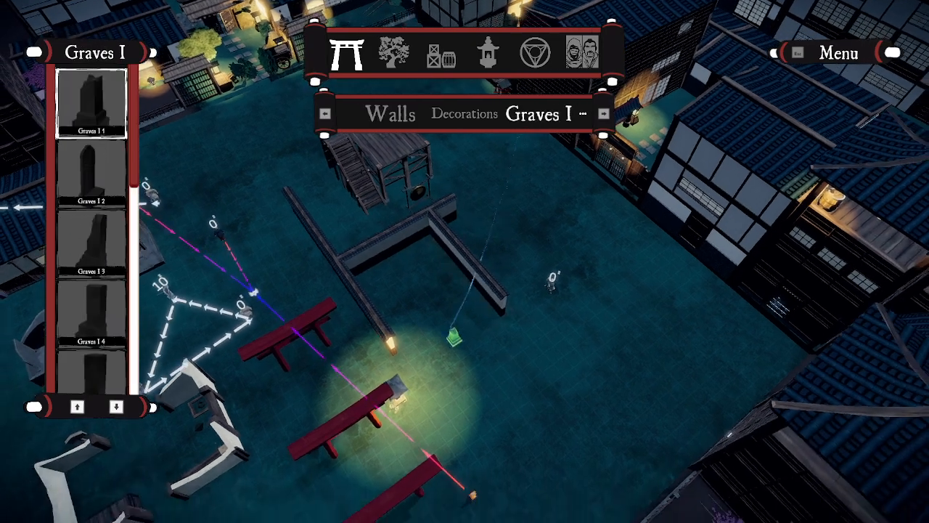
scroll(451, 332, "up", 3)
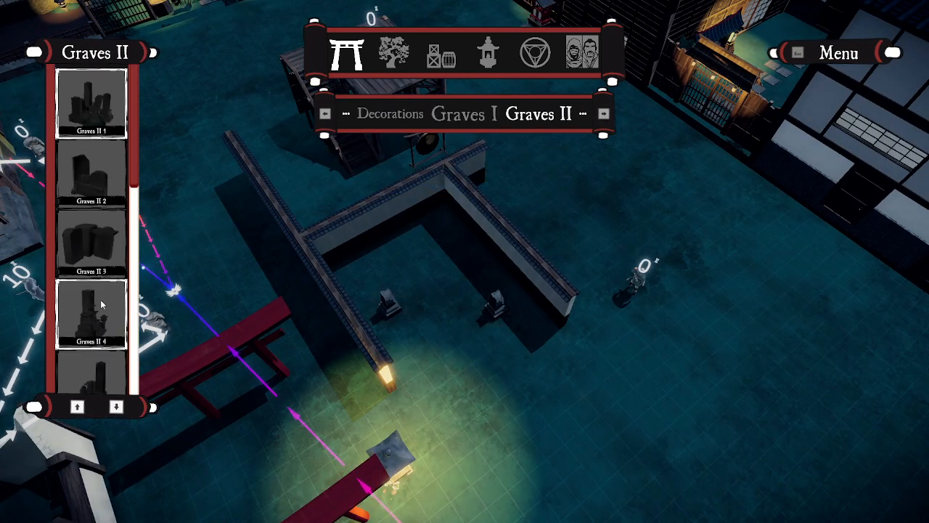
left_click(102, 305)
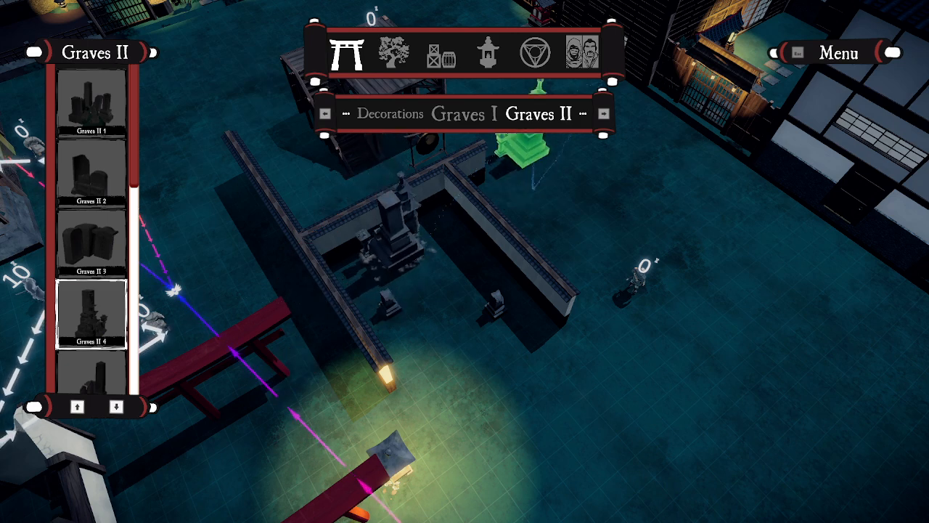
Step: Place a stationary Warrior enemy at the open end of the walled graveyard, without adding a patrol route
left_click(583, 53)
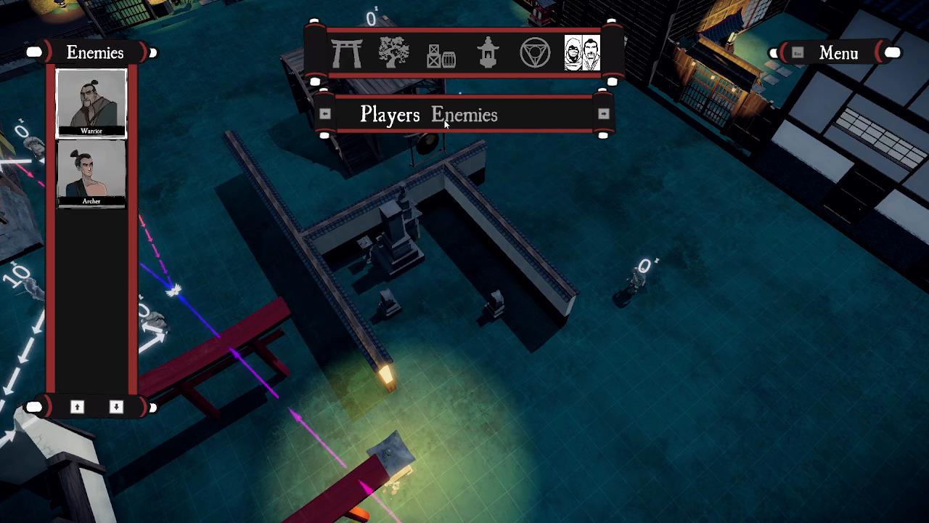
left_click(422, 340)
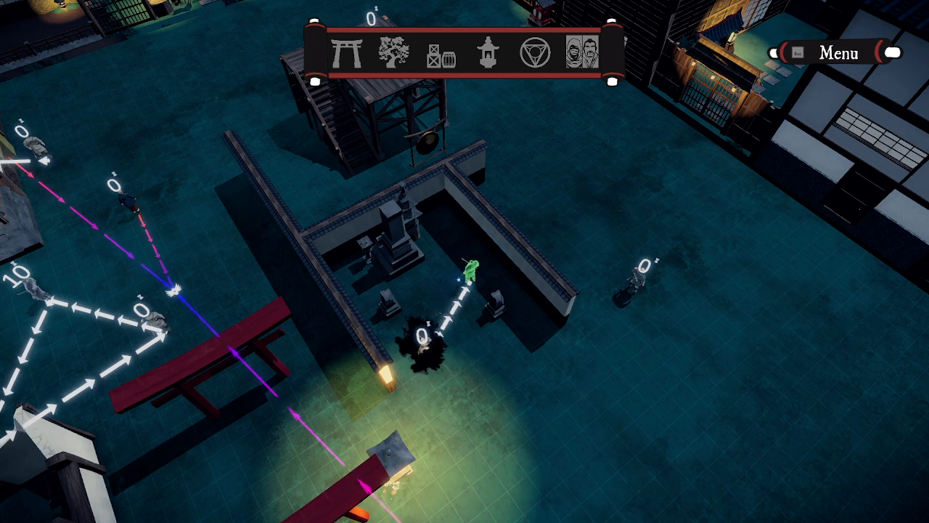
right_click(454, 291)
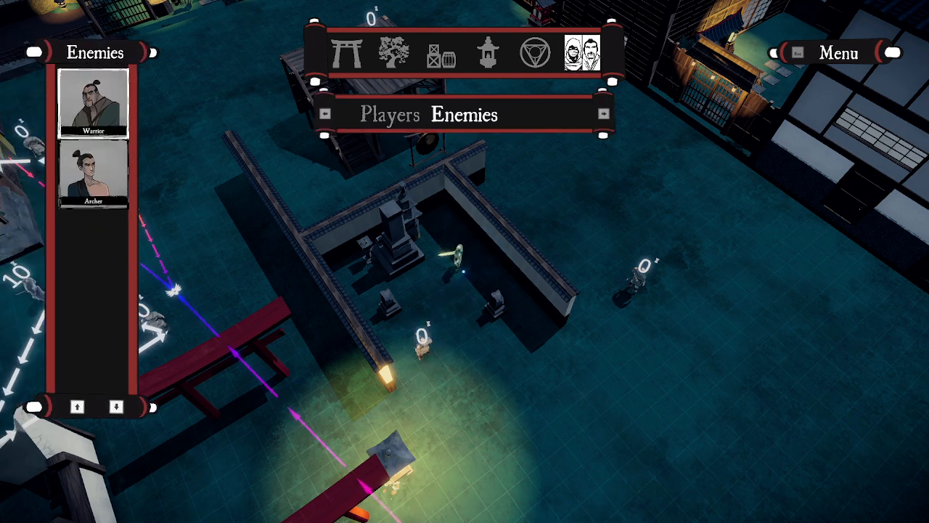
Step: Place another stationary Warrior inside the walled graveyard, between the large monument and the side wall, without a patrol route
left_click(457, 255)
right_click(517, 367)
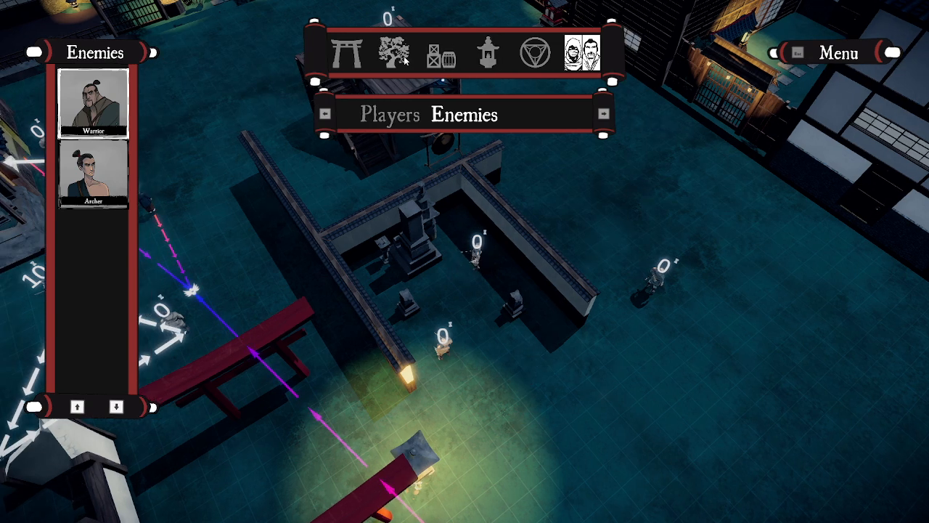
Step: Paint Grass 1 among the headstones, across the open end of the graveyard, and around the stone lantern
left_click(393, 52)
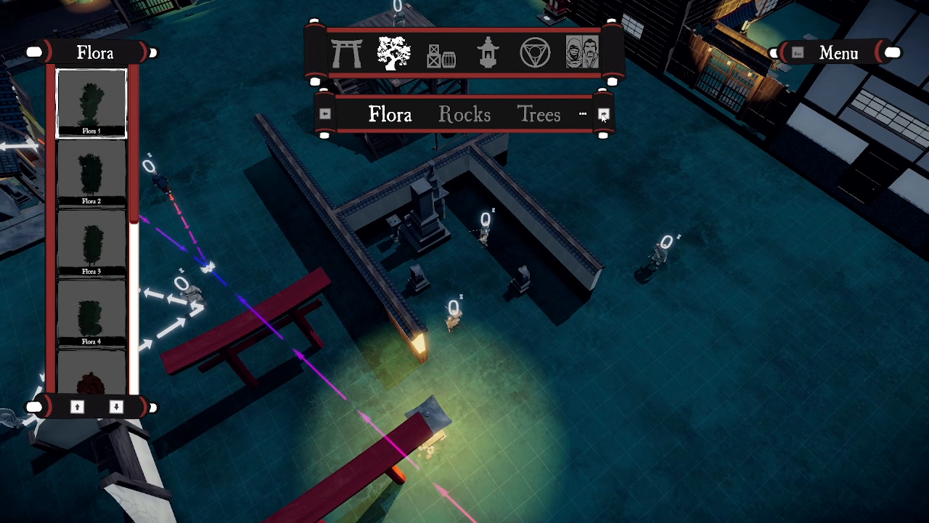
left_click(603, 114)
left_click(604, 114)
left_click(603, 114)
left_click(603, 114)
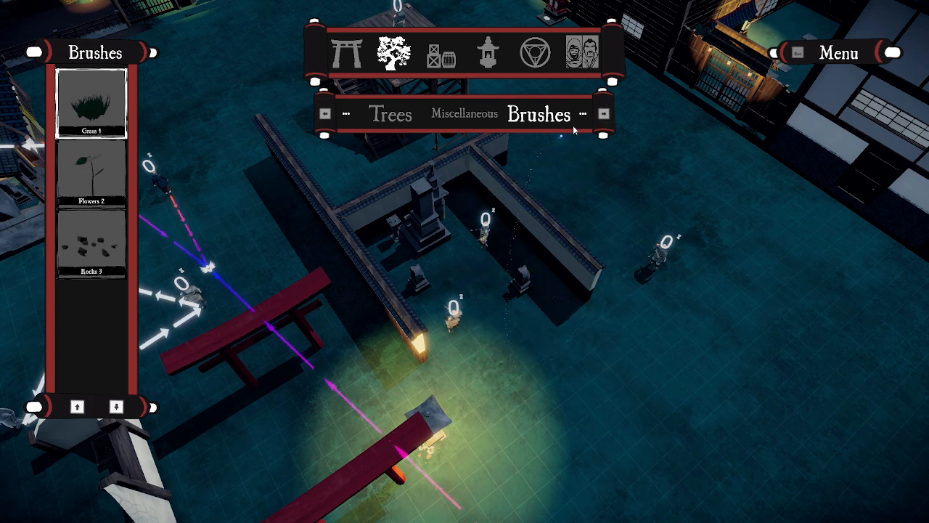
left_click(603, 116)
left_click(325, 114)
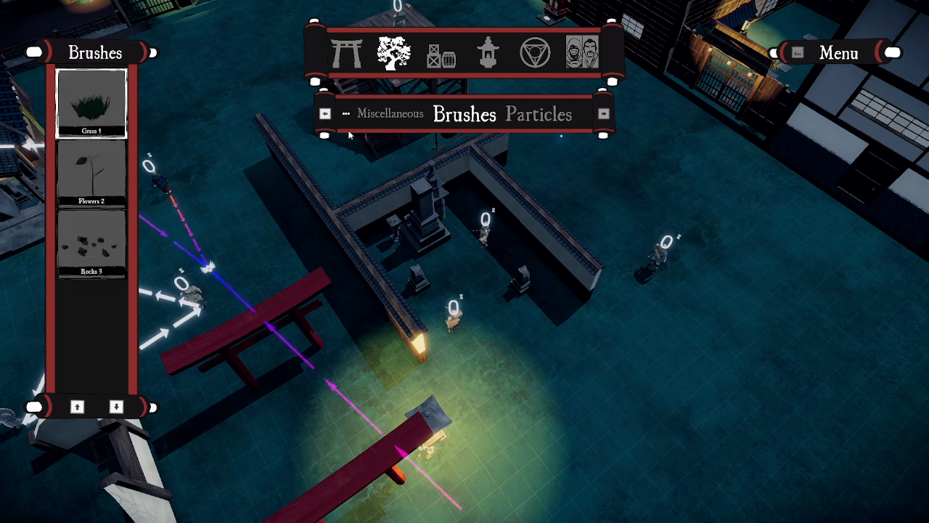
key("d")
scroll(556, 334, "up", 4)
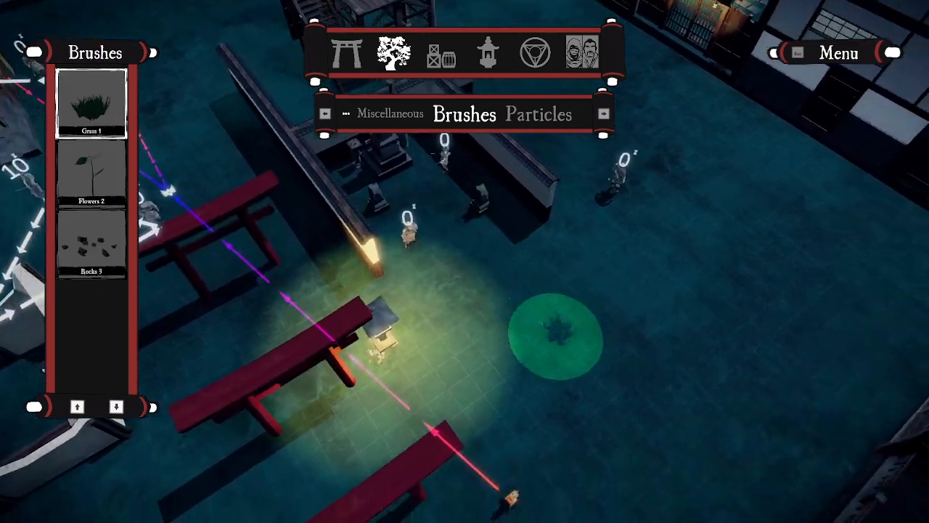
mouse_move(342, 166)
left_mouse_down()
mouse_move(465, 305)
mouse_move(207, 190)
mouse_move(411, 331)
mouse_move(512, 249)
mouse_move(482, 159)
mouse_move(626, 265)
mouse_move(559, 313)
left_mouse_up()
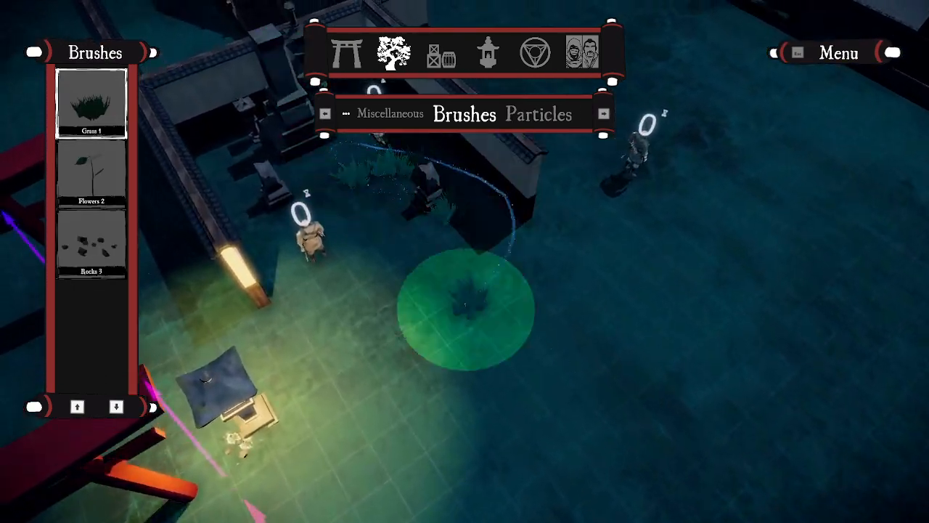
key("s")
key("a")
key("s")
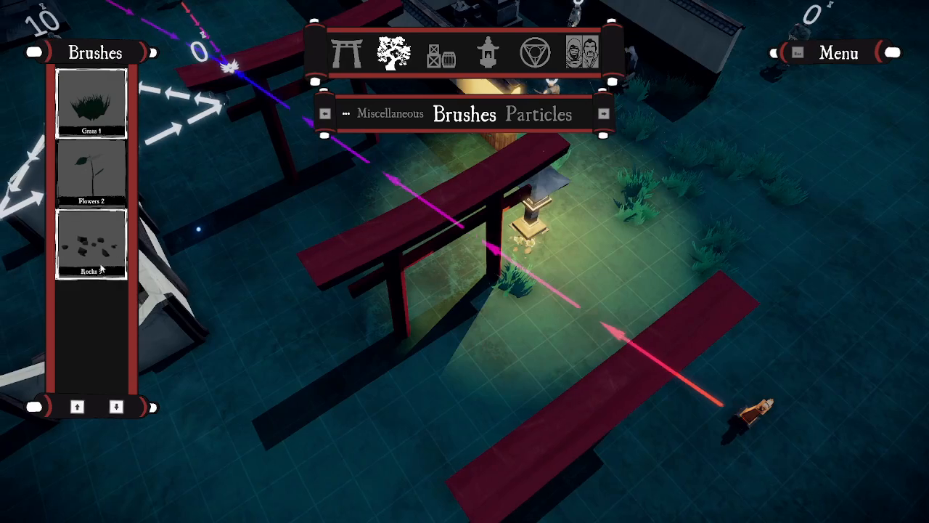
Step: Scatter Flowers 2 over the ground around the row of red torii gates
left_click(95, 207)
key("a")
key("w")
mouse_move(263, 236)
left_mouse_down()
mouse_move(365, 210)
mouse_move(426, 404)
mouse_move(639, 428)
mouse_move(548, 436)
mouse_move(560, 378)
mouse_move(518, 395)
mouse_move(417, 182)
mouse_move(402, 316)
left_mouse_up()
key("s")
key("d")
key("w")
key("s")
key("d")
key("w")
Step: Scatter Rocks 3 on the ground around the triangular enemy patrol route beside the torii gates
left_click(93, 244)
key("a")
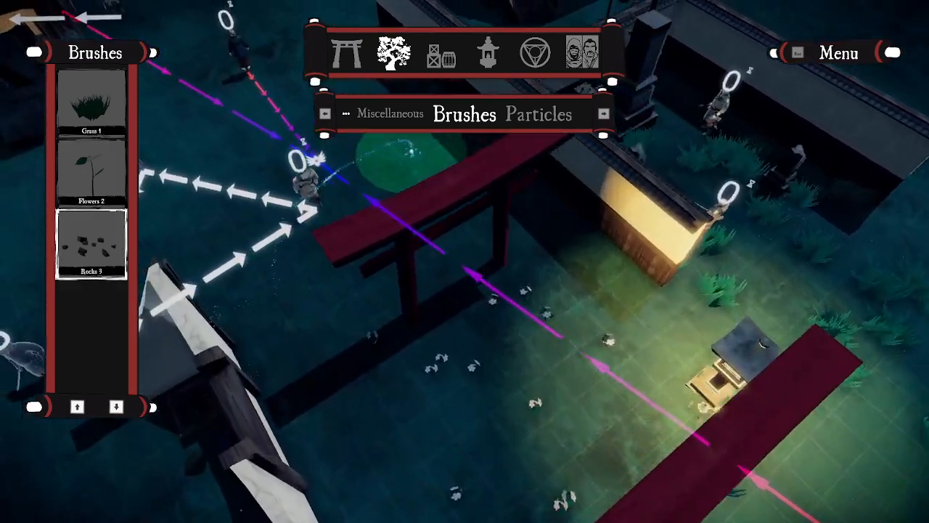
key("w")
mouse_move(412, 151)
left_mouse_down()
mouse_move(253, 291)
mouse_move(359, 380)
mouse_move(209, 289)
left_mouse_up()
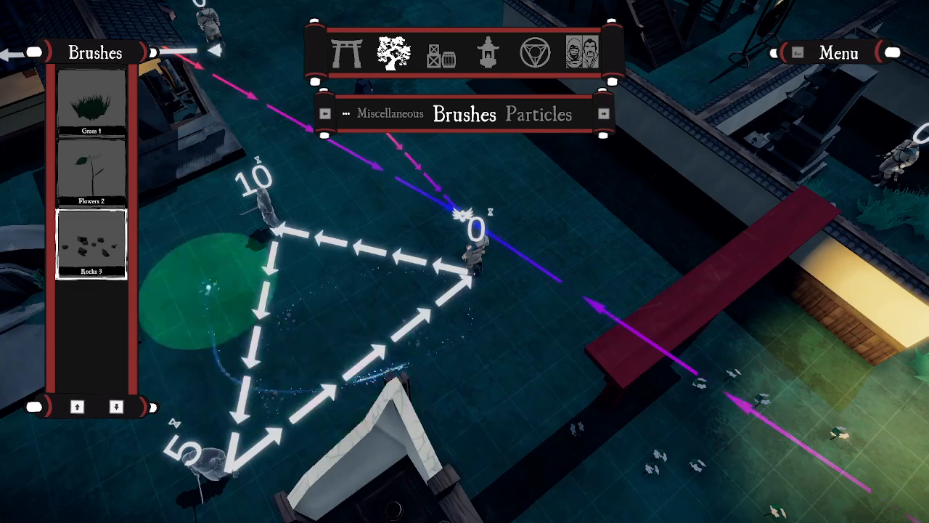
key("s")
key("d")
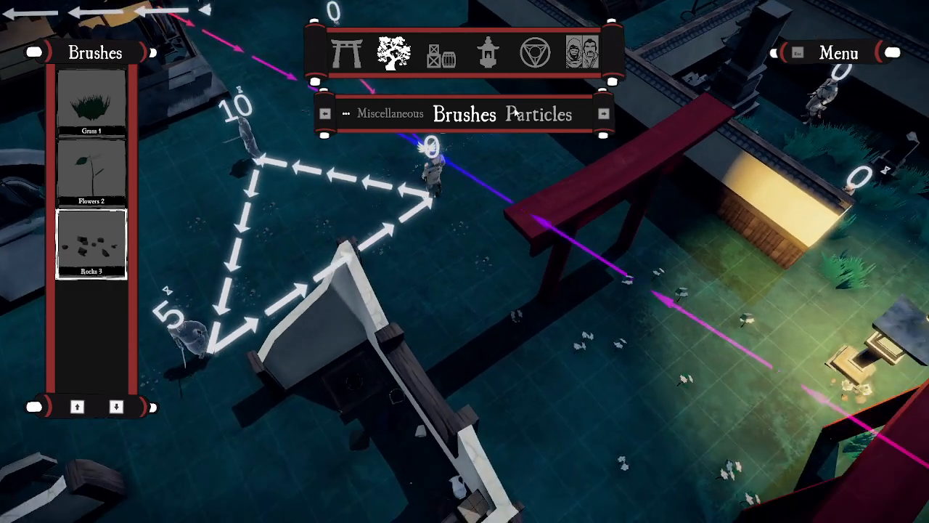
Step: Brush Fireflies particles over the graveyard and the open ground beyond its grass
left_click(518, 115)
key("d")
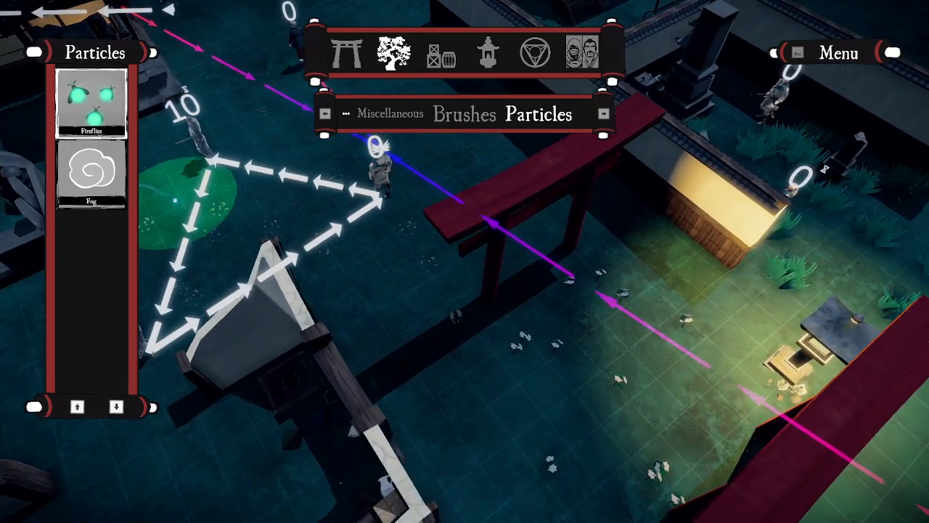
key("d")
key("e")
key("w")
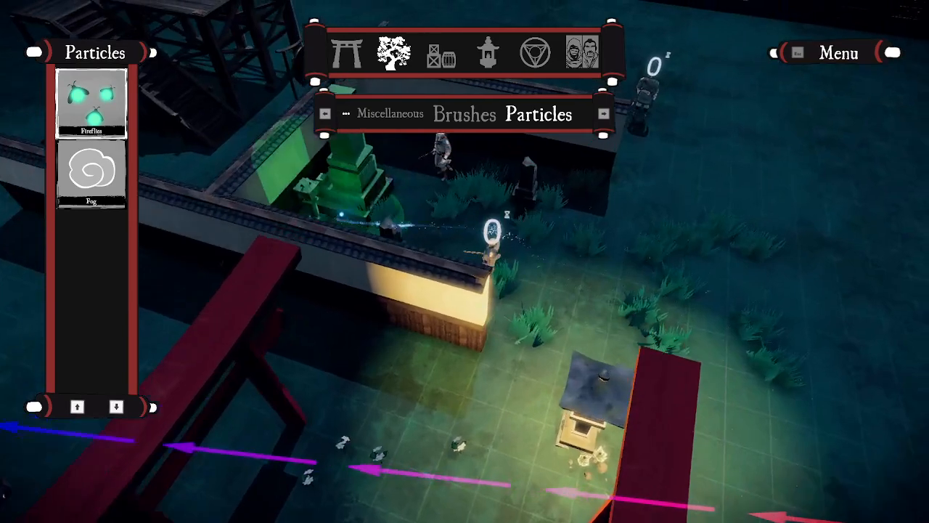
key("w")
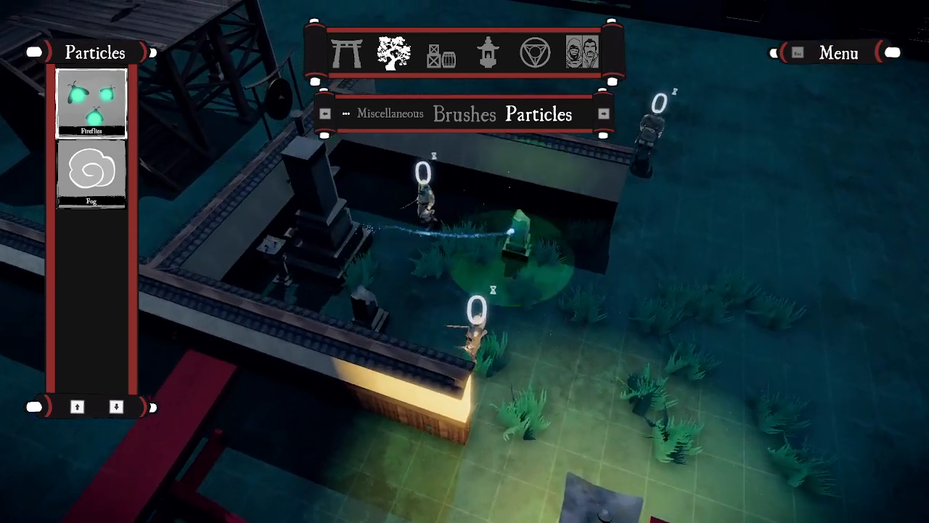
scroll(425, 227, "up", 3)
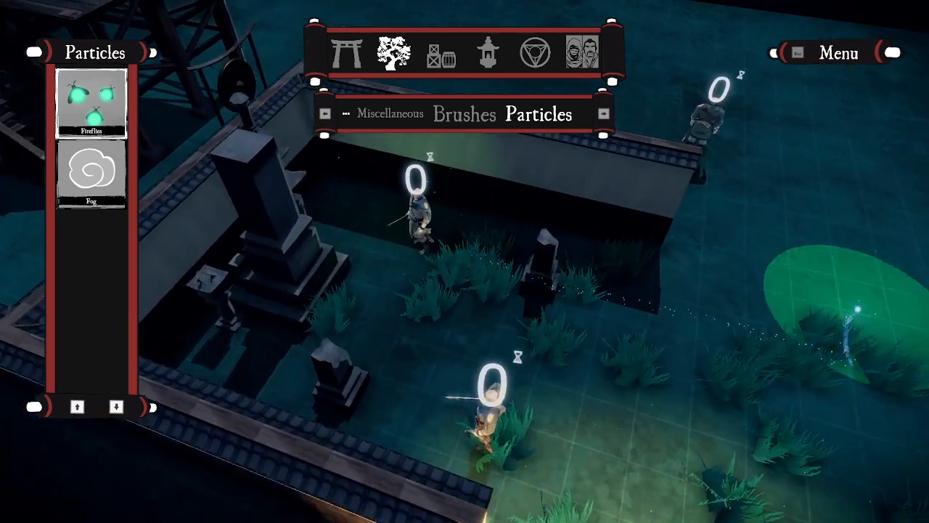
key("d")
key("w")
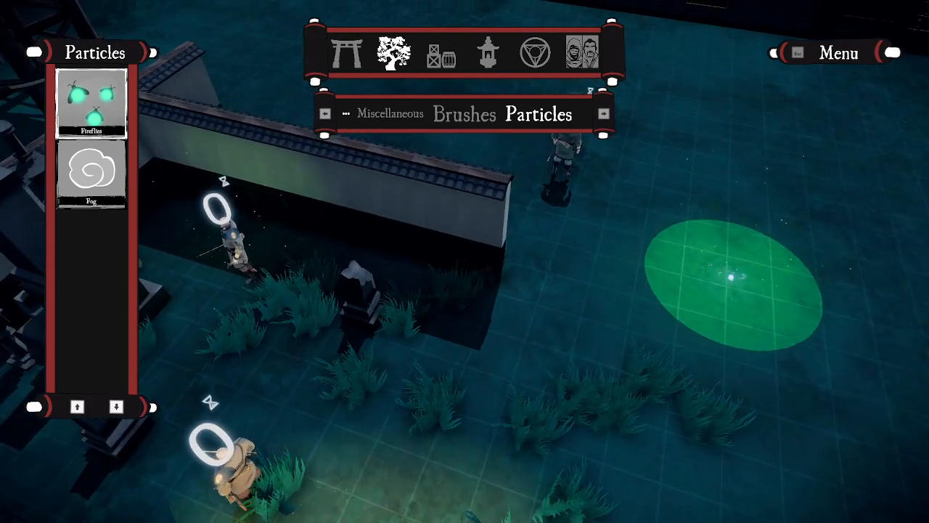
key("s")
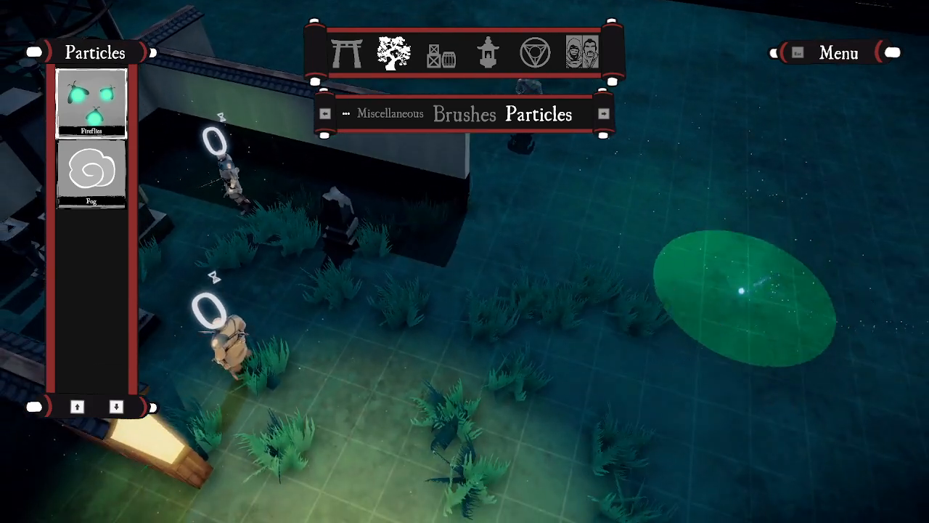
Step: Add more Fireflies along the inside of the graveyard's side wall and around the nearby headstone
key("w")
key("a")
scroll(548, 328, "up", 5)
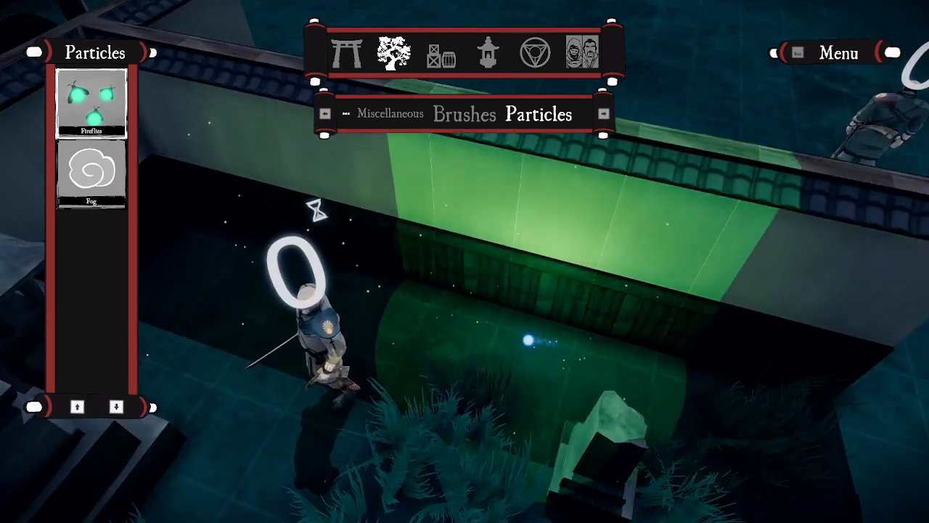
key("d")
key("s")
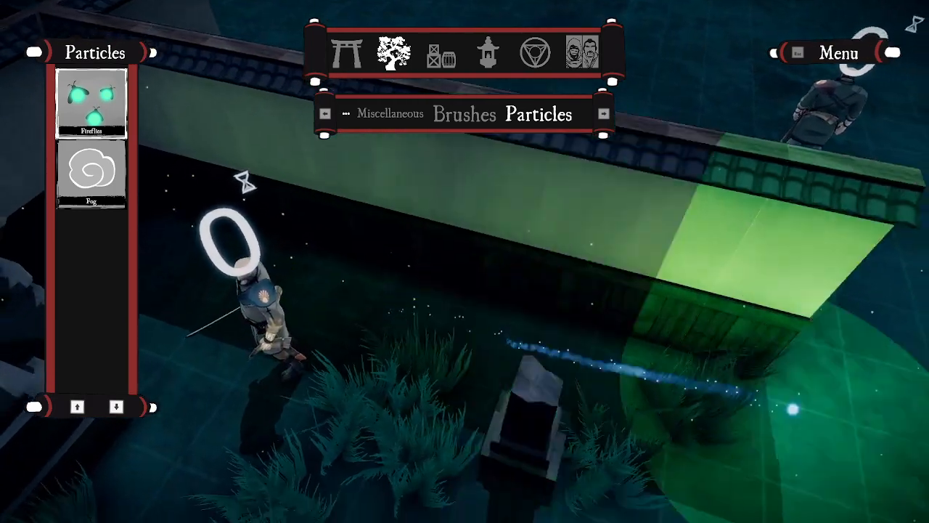
key("d")
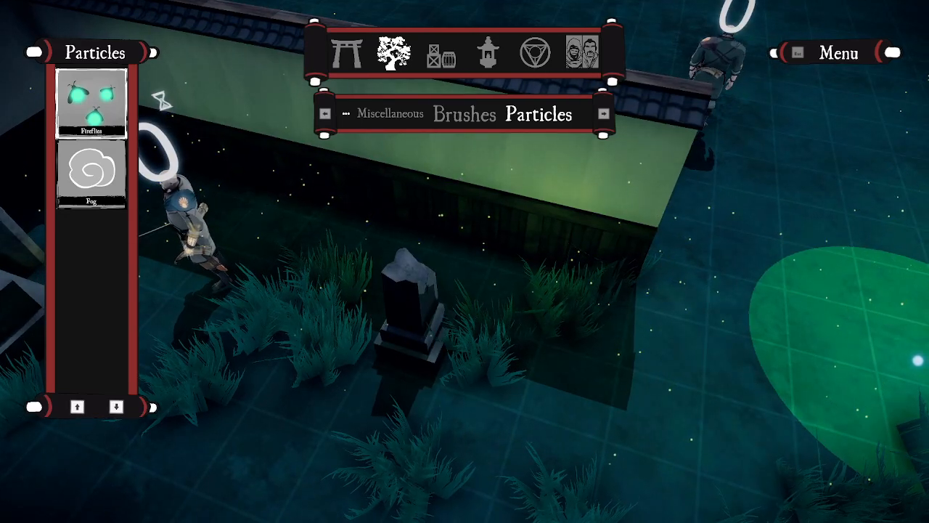
key("d")
scroll(486, 245, "down", 5)
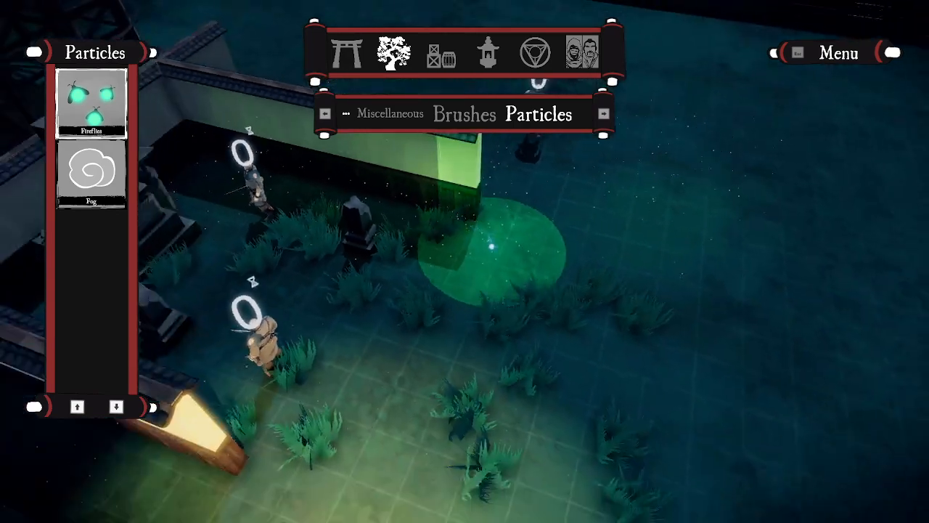
Step: Brush Fog particles over the flower-covered ground around the torii gates
scroll(492, 246, "down", 5)
key("s")
left_click(92, 173)
key("a")
key("s")
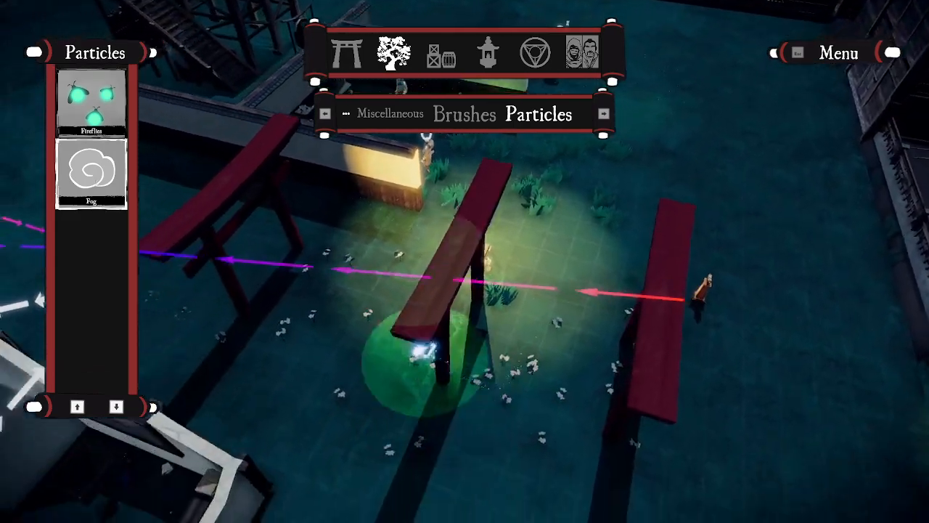
key("s")
key("d")
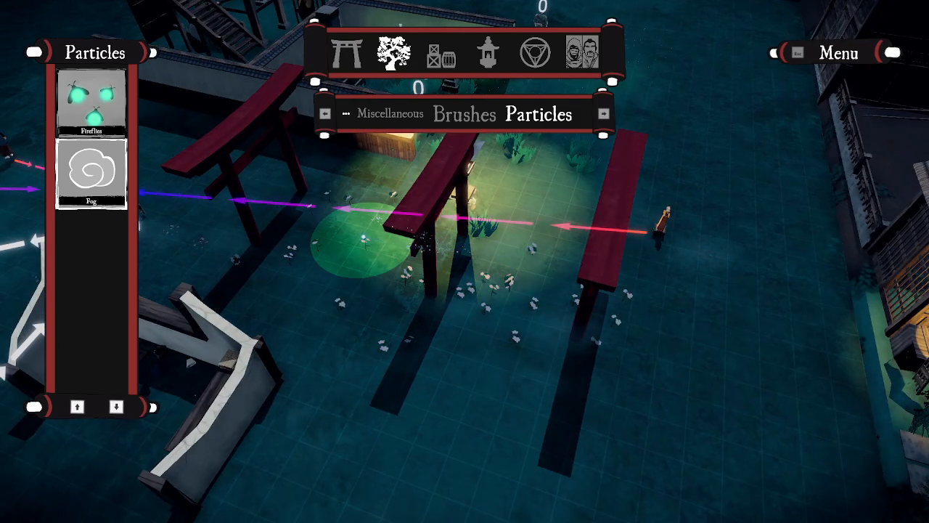
key("d")
key("d")
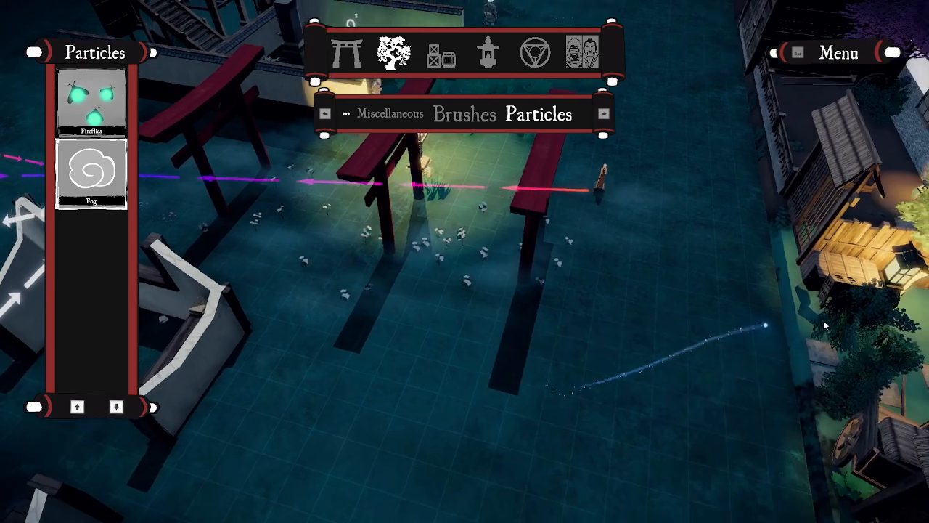
Step: Examine the fog and flowers around the torii gates from close up and from a low angle
middle_click_drag(823, 324, 871, 271)
scroll(868, 272, "up", 5)
key("d")
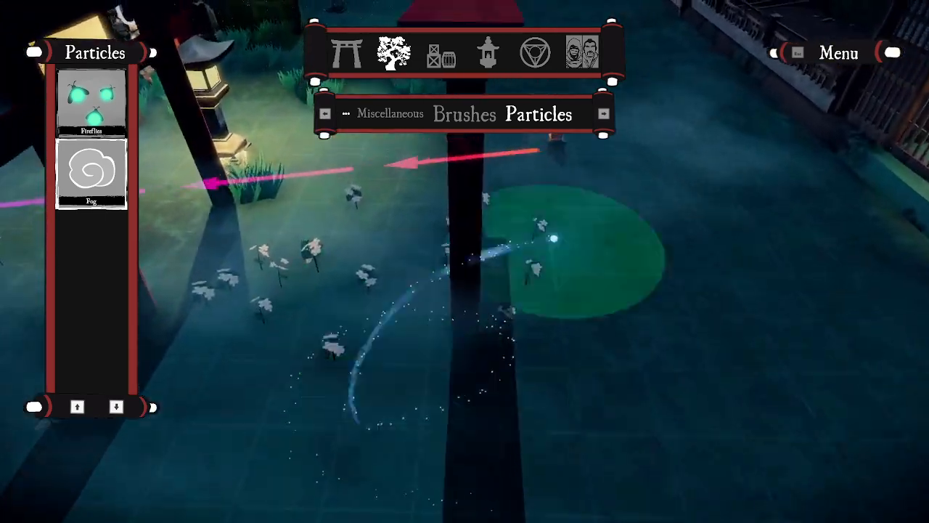
key("a")
key("a")
key("w")
middle_click_drag(498, 359, 668, 345)
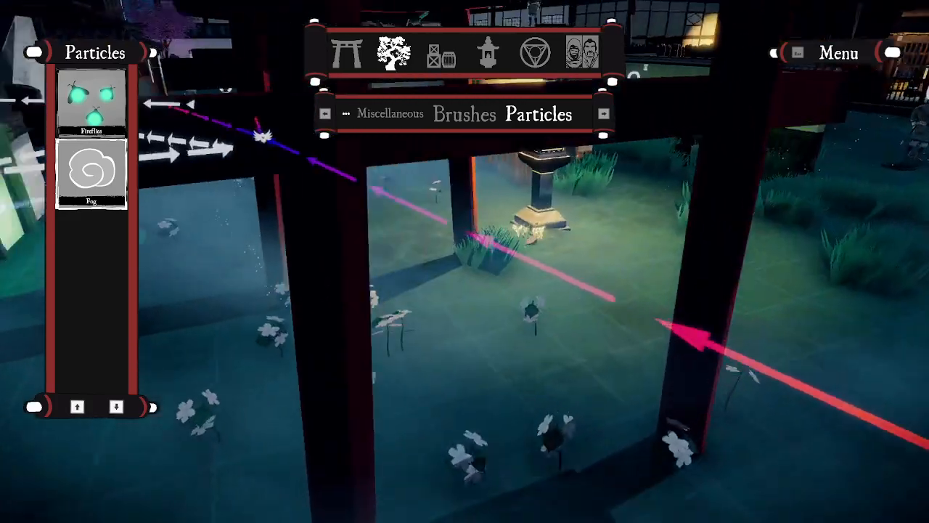
scroll(755, 343, "up", 4)
scroll(583, 297, "down", 6)
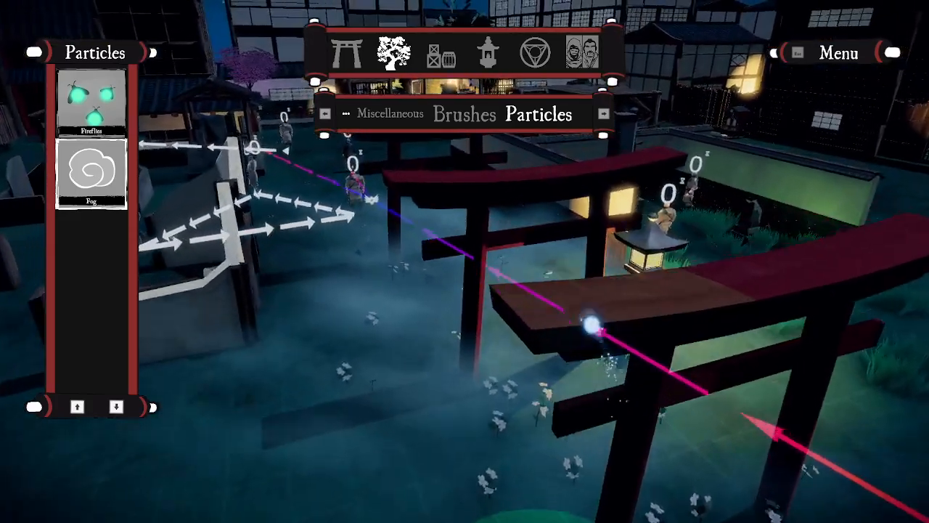
key("s")
key("d")
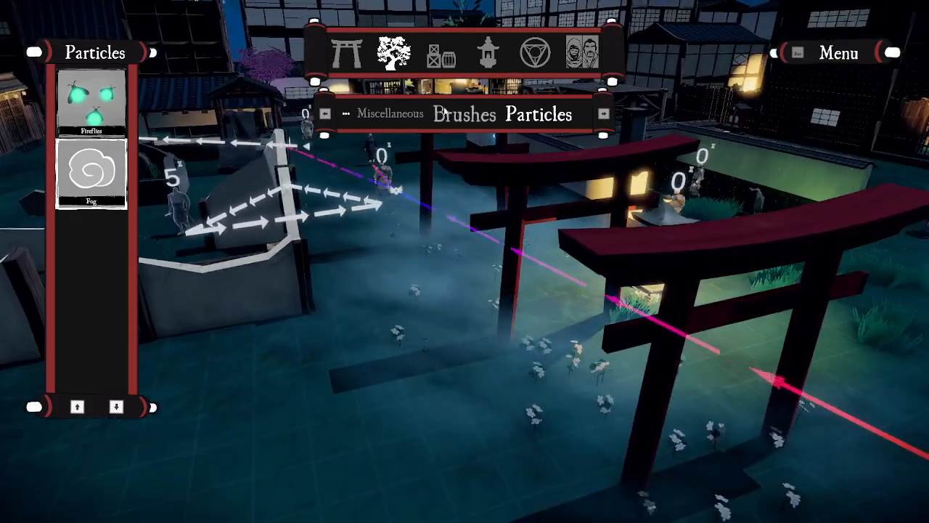
Step: Preview the Miscellaneous 7 rock formation with trees at several spots around the patrol routes and the house
left_click(395, 114)
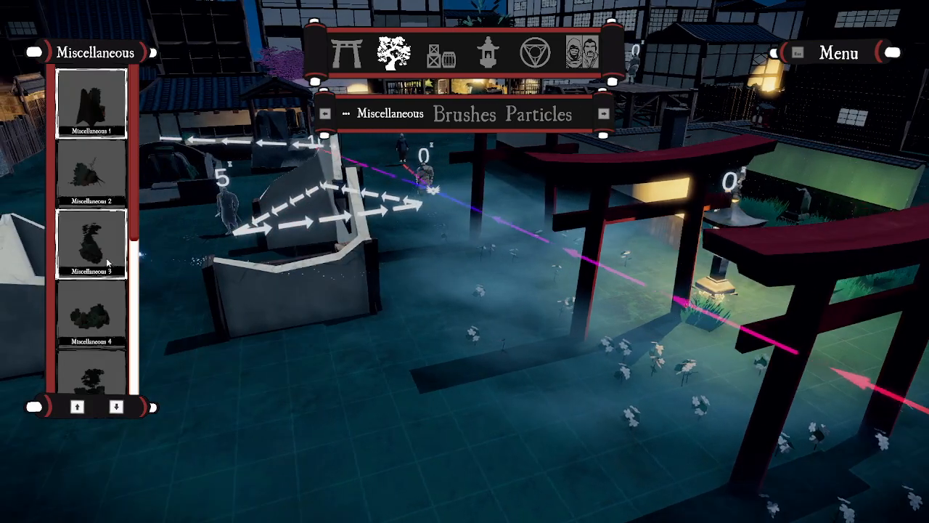
scroll(107, 263, "down", 4)
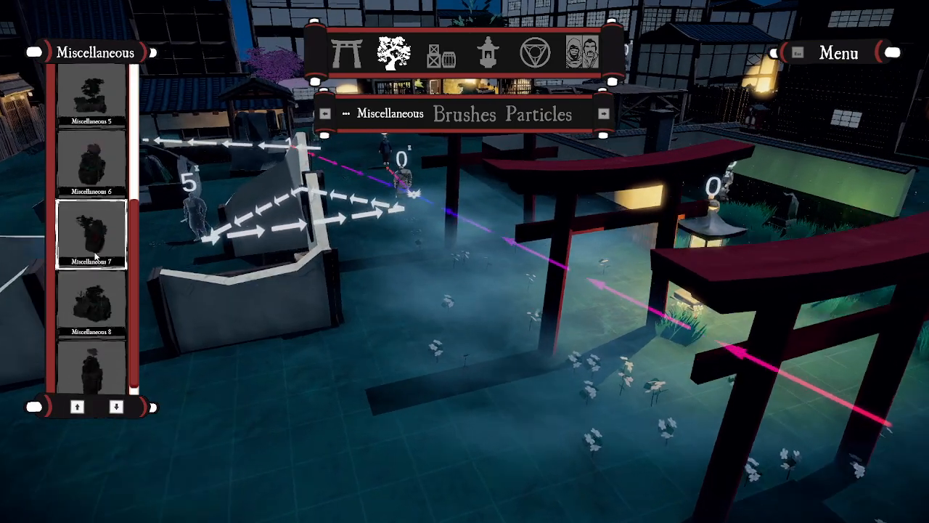
left_click(95, 256)
key("w")
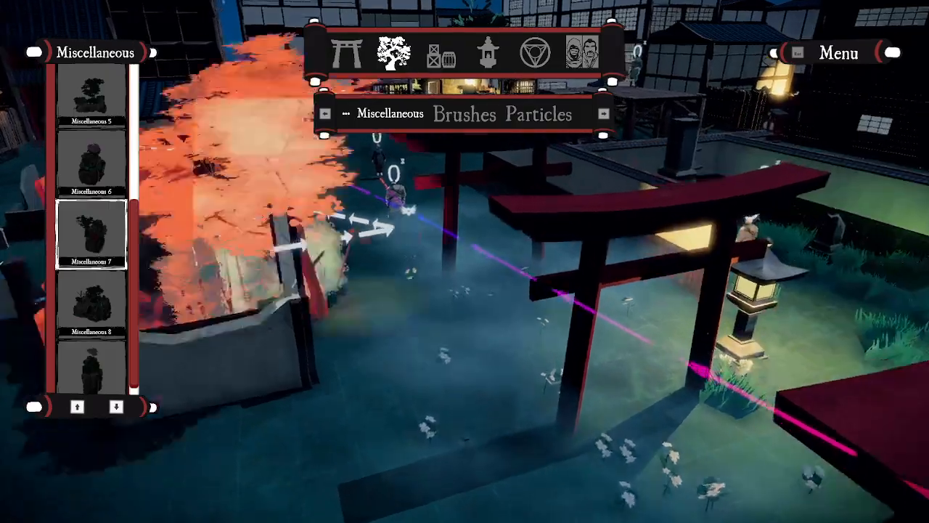
key("a")
key("a")
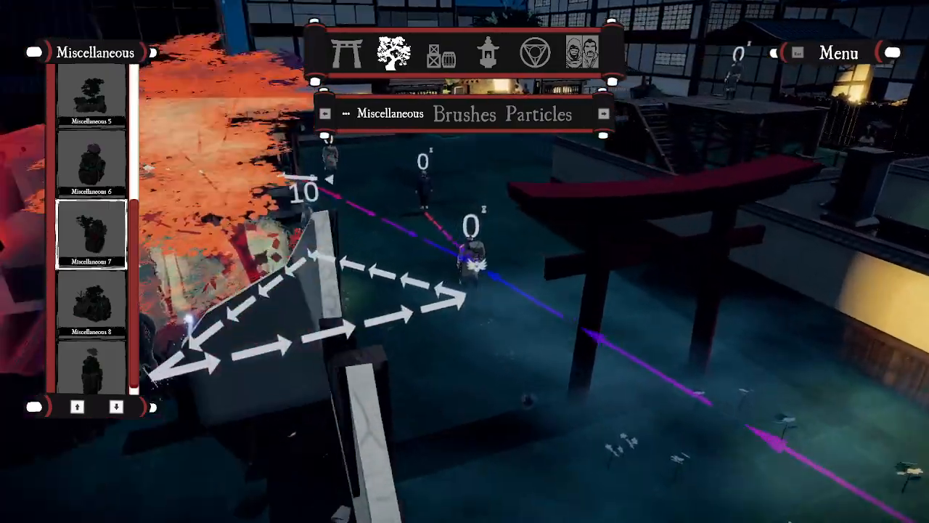
key("s")
key("w")
key("d")
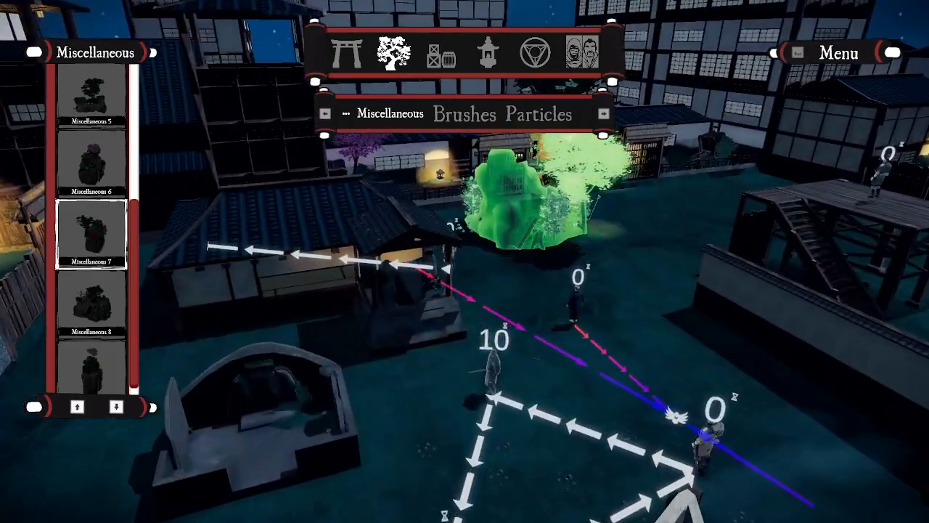
Step: Preview the tall rock formation listed after Miscellaneous 8, and Miscellaneous 8 itself, at several spots around the graveyard and torii gates
left_click(116, 386)
key("s")
key("d")
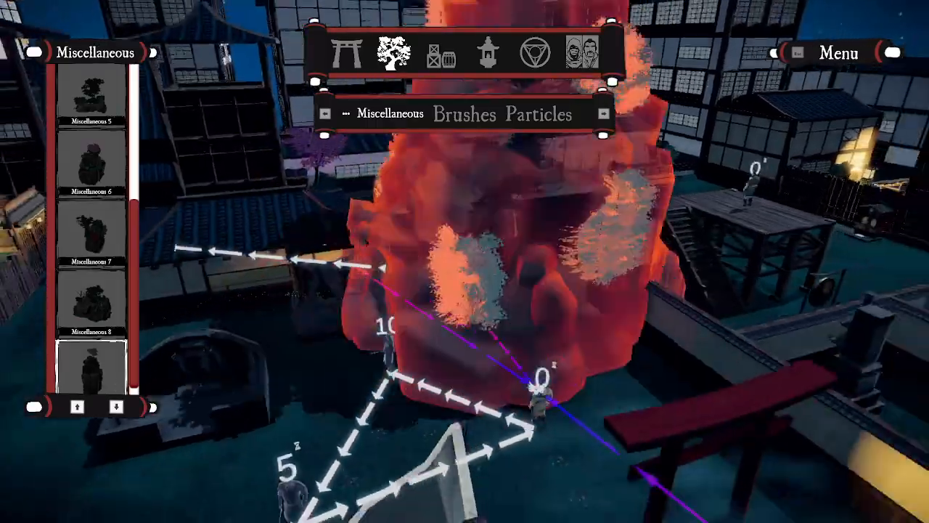
key("d")
key("w")
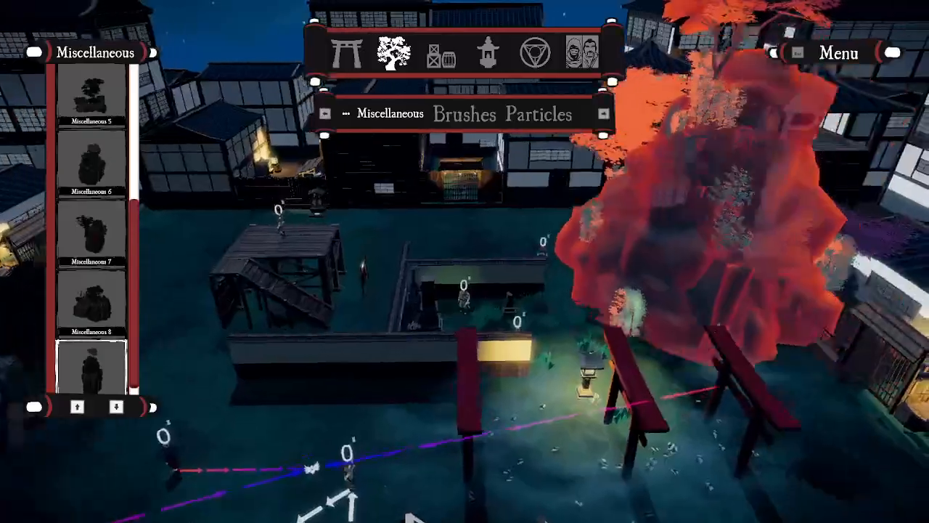
key("a")
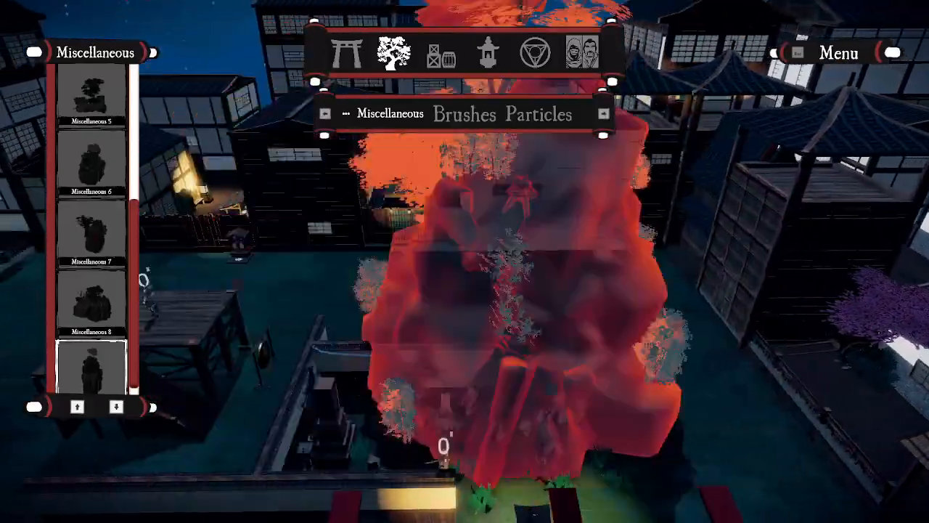
key("s")
key("s")
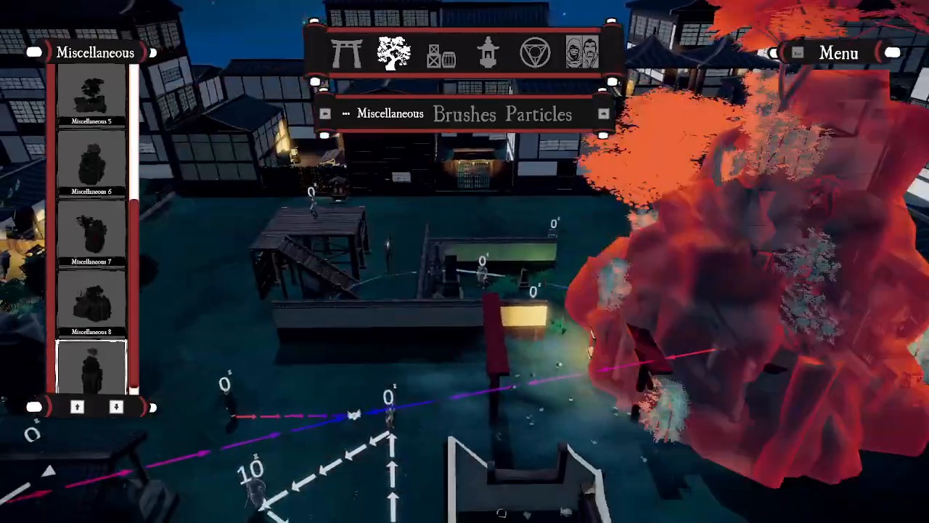
key("d")
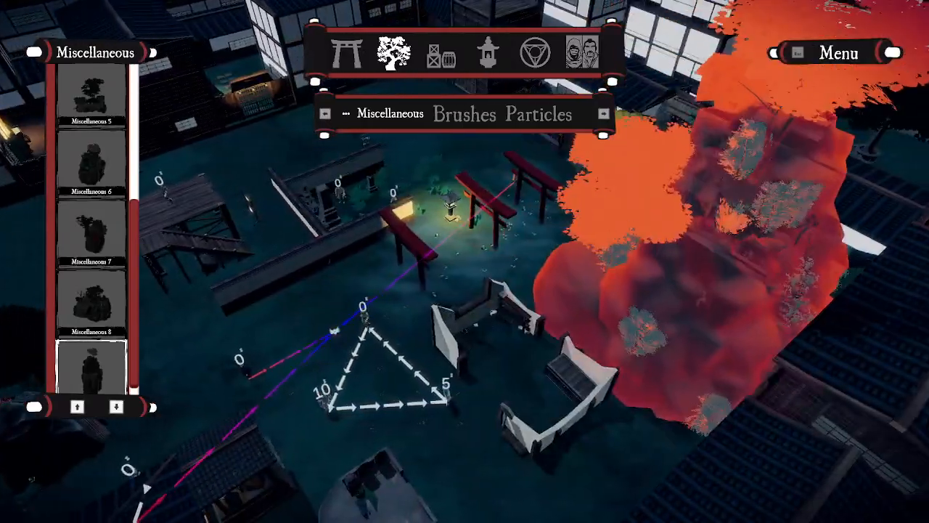
key("w")
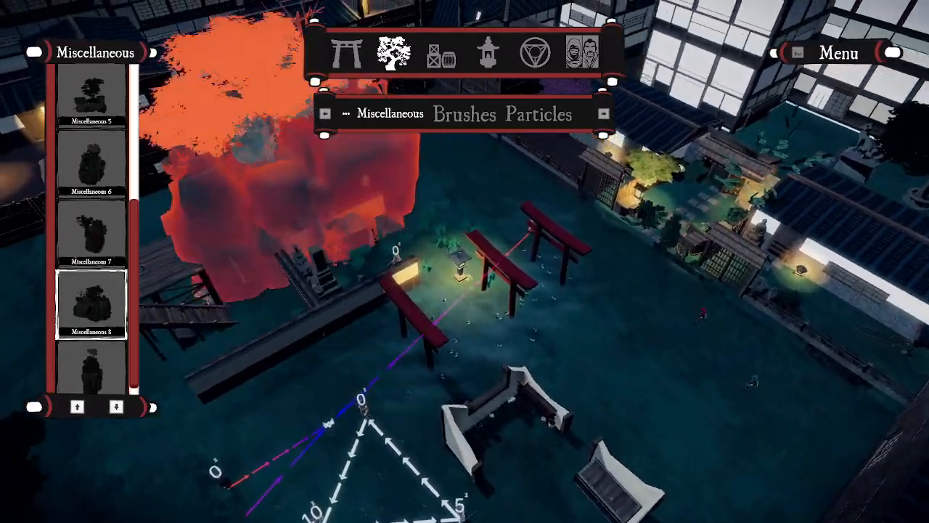
key("a")
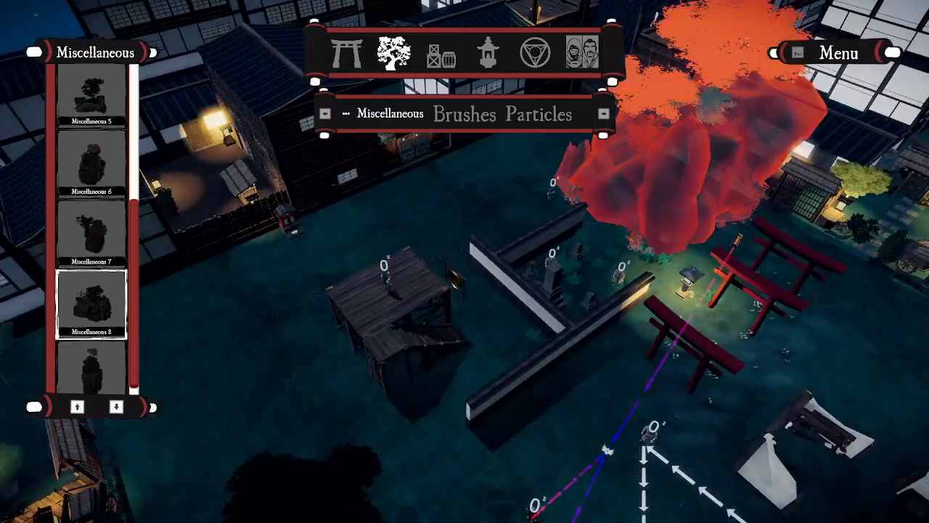
Step: Place the Miscellaneous 7 rock formation with trees in the empty corner between the white house and the dark wooden tower
key("w")
key("w")
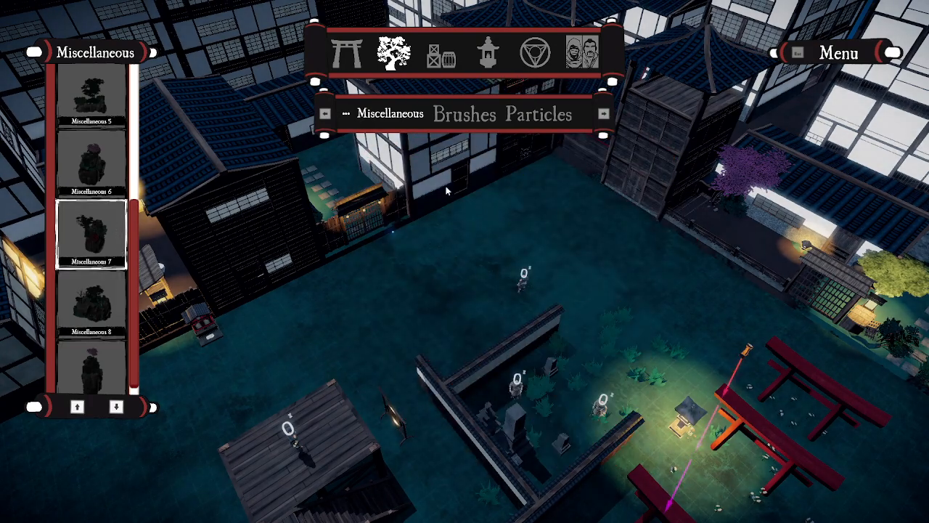
key("d")
left_click(472, 195)
right_click(472, 195)
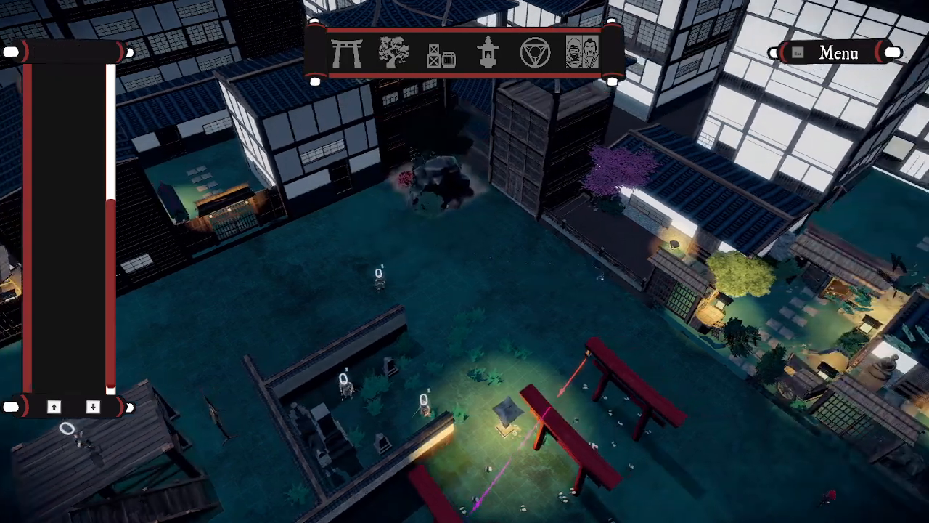
Step: Place an Archer enemy on the corner of the raised wooden platform nearest the gong, beside the existing guard
key("s")
key("d")
key("s")
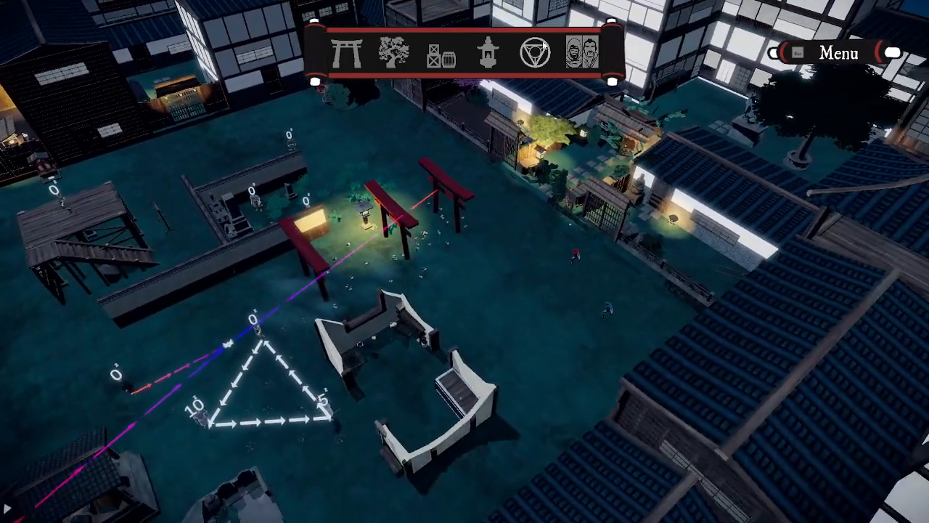
left_click(582, 53)
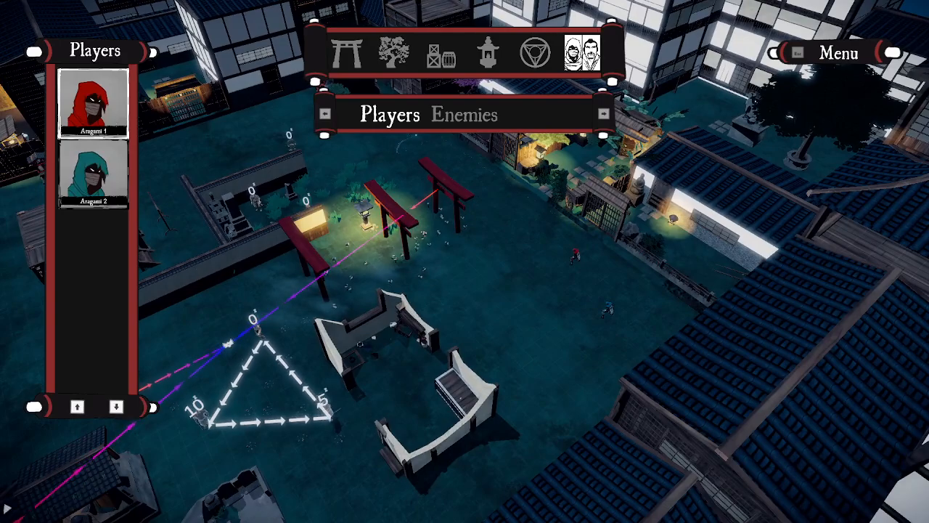
left_click(479, 120)
key("a")
left_click(91, 175)
key("w")
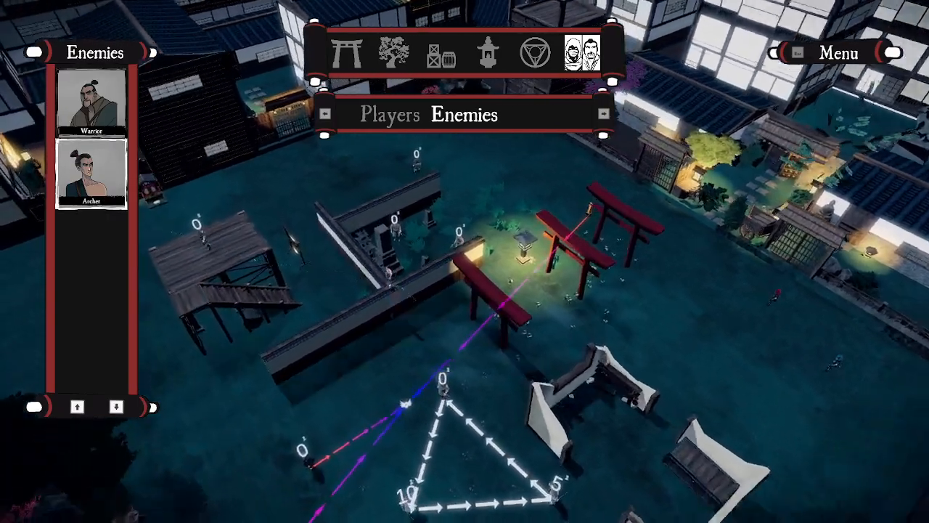
scroll(392, 281, "up", 3)
key("a")
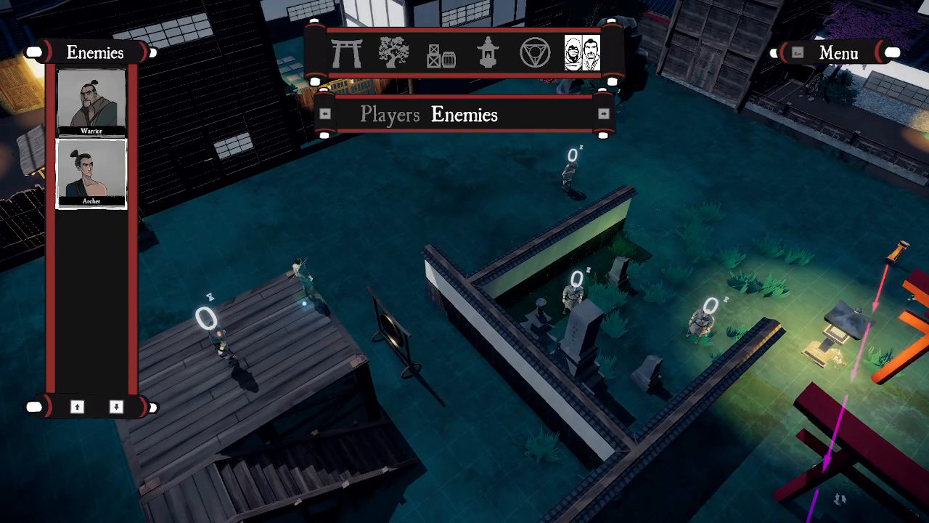
left_click(304, 304)
Step: Examine the two guards on the wooden platform and the enemies around the graveyard walls from several sides
key("a")
key("s")
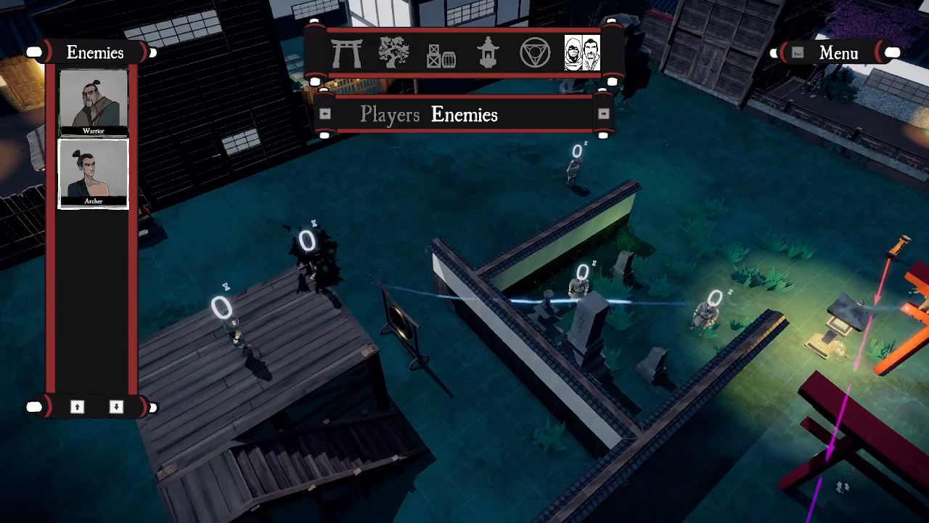
key("e")
key("q")
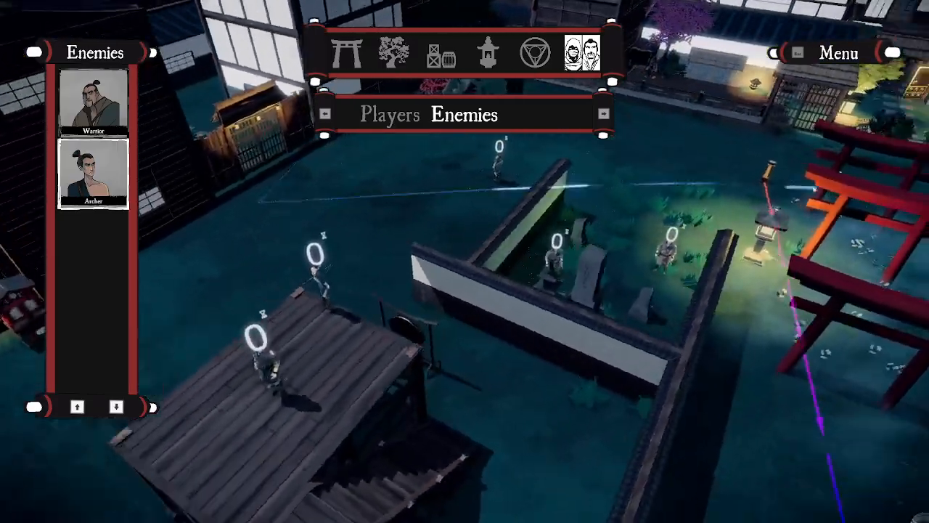
key("e")
key("e")
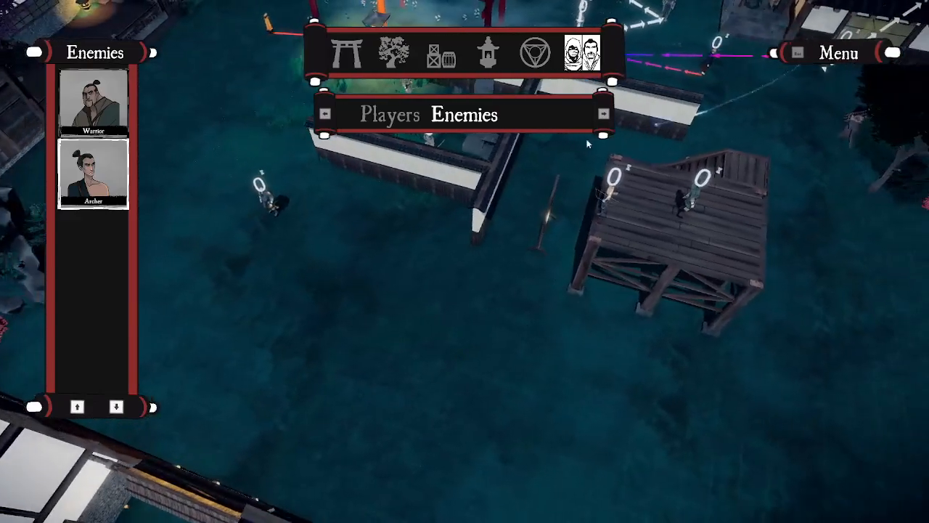
key("w")
key("a")
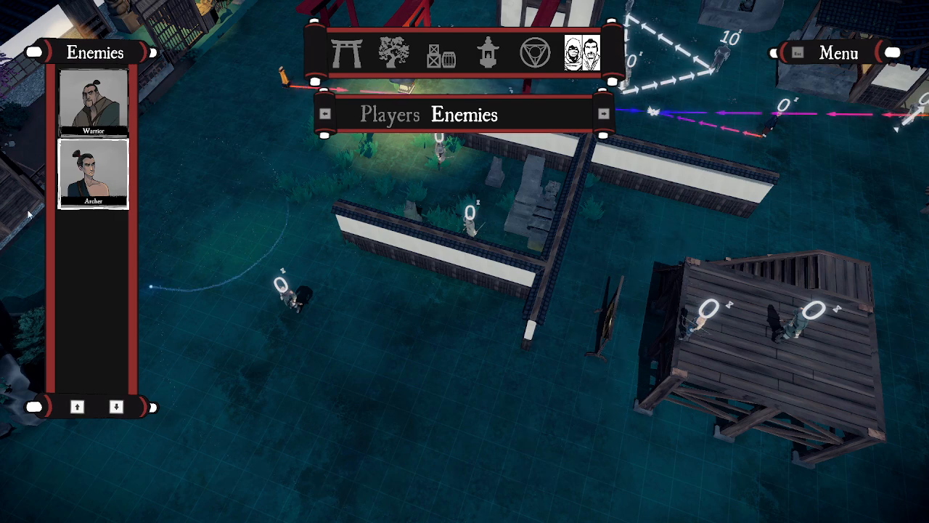
key("d")
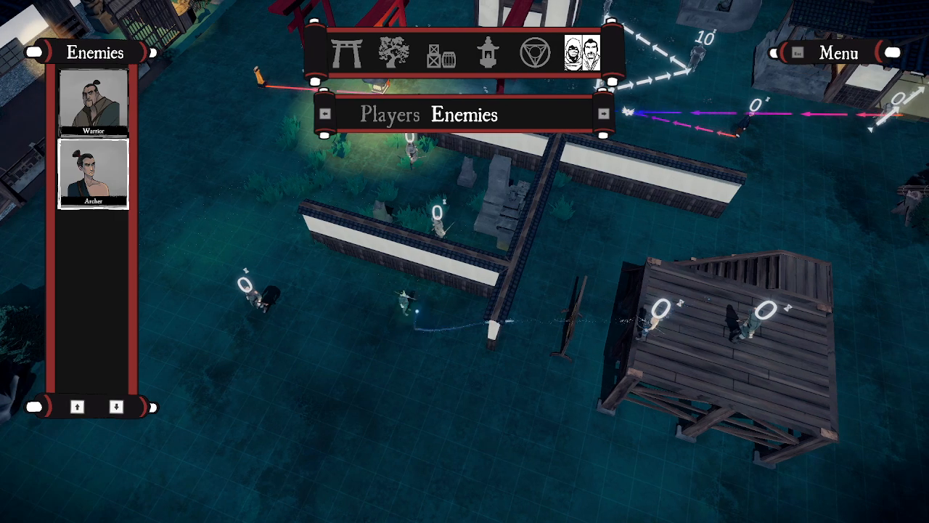
key("s")
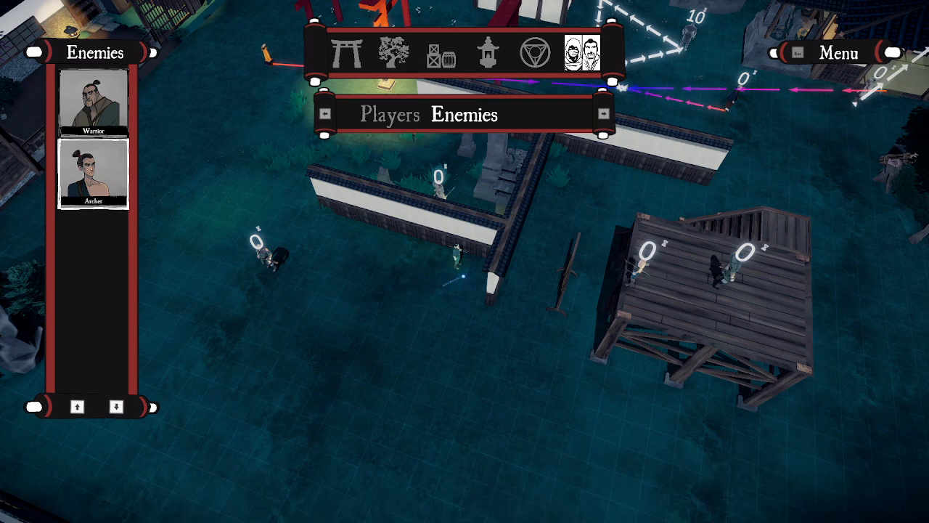
key("w")
key("d")
key("e")
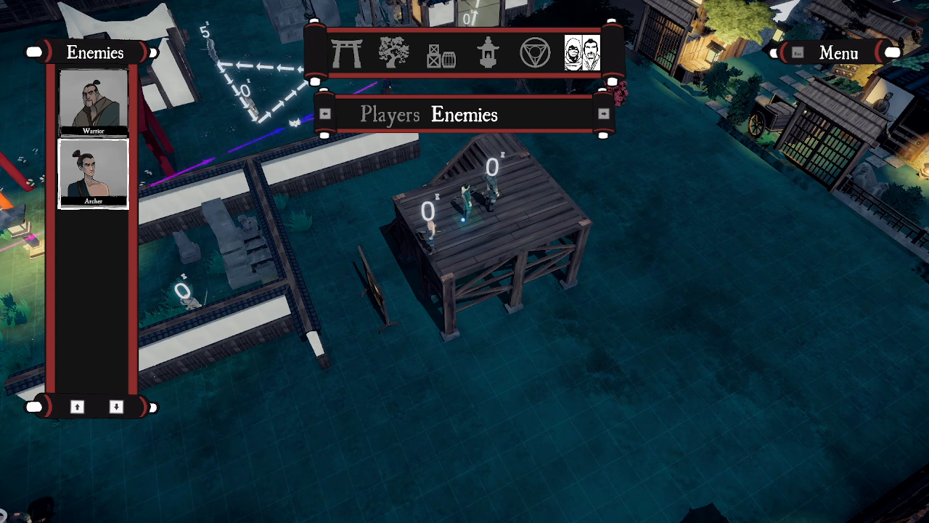
Step: Examine the platform, the triangular patrol route, the house and the torii gates across the whole level
key("a")
key("w")
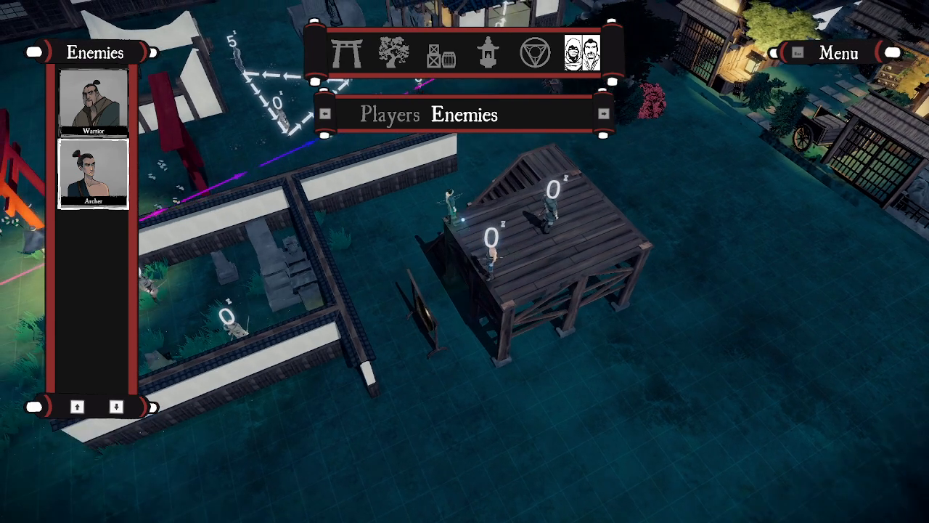
key("w")
key("a")
key("d")
key("s")
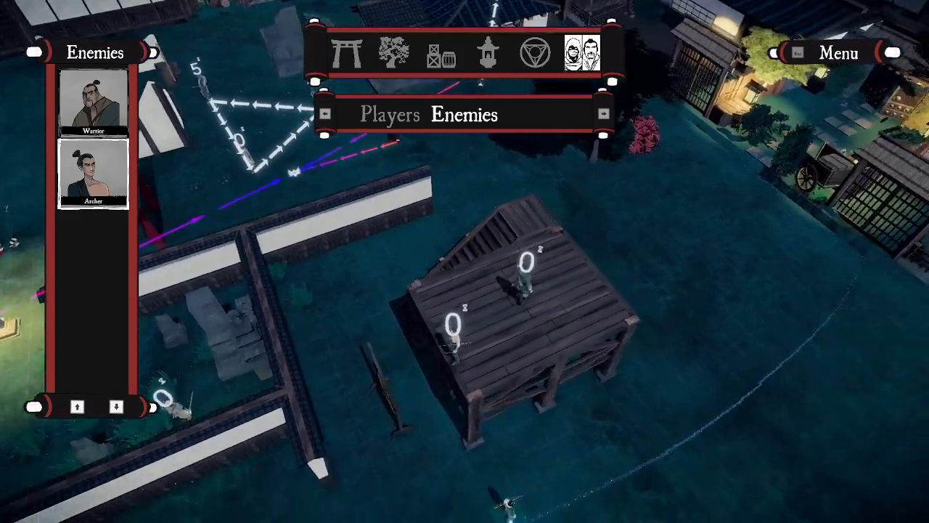
key("w")
key("a")
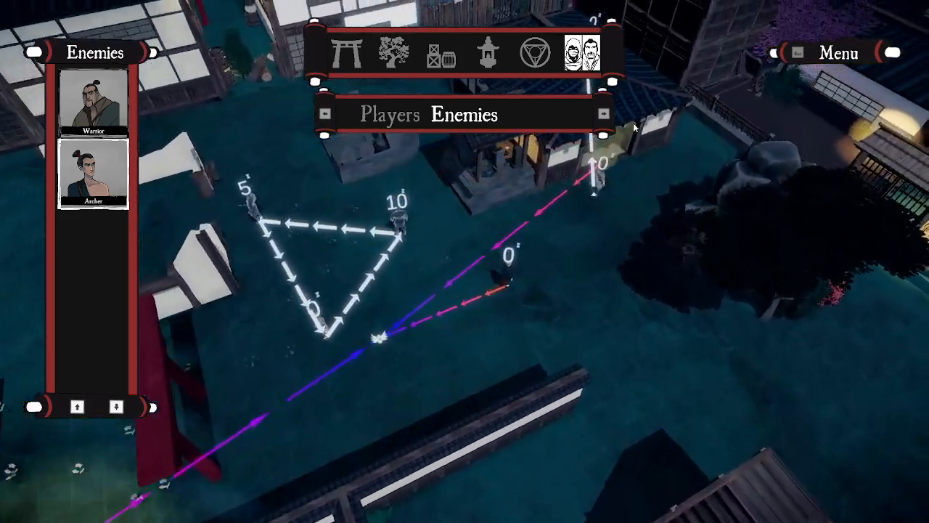
key("w")
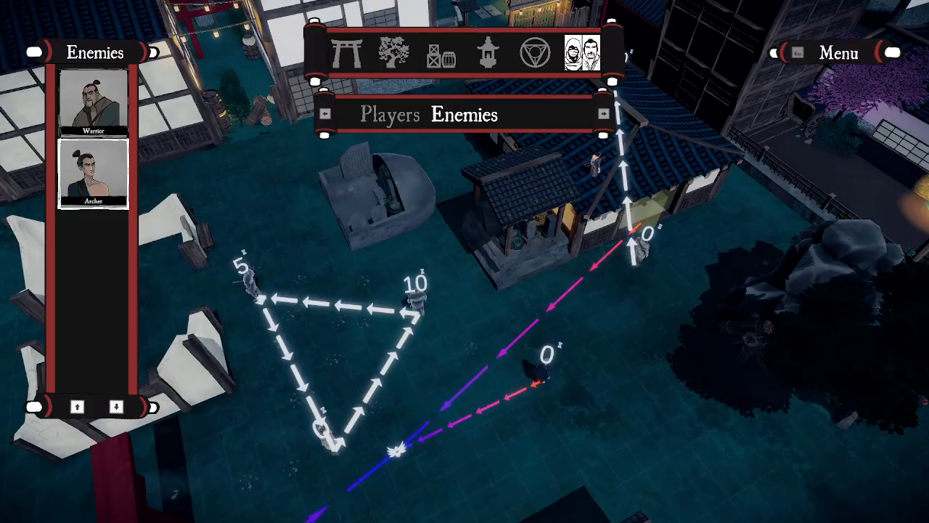
key("s")
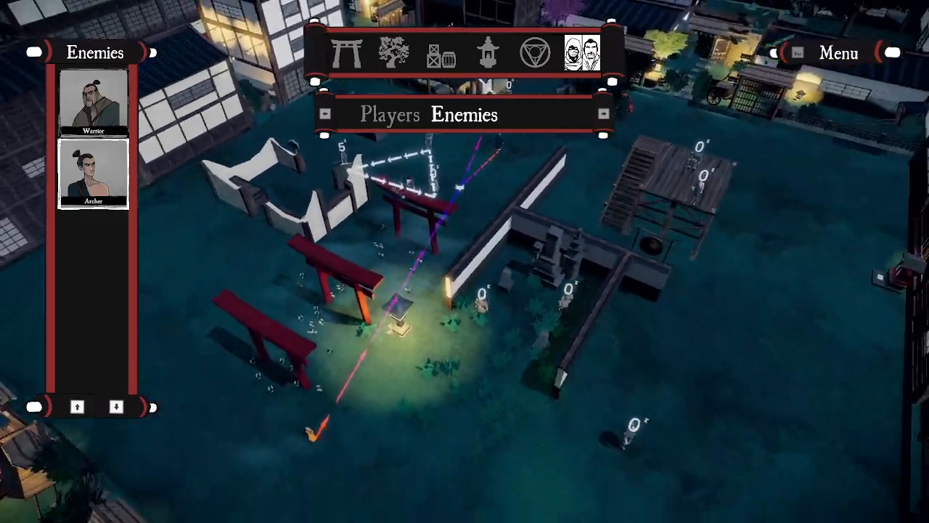
key("s")
key("e")
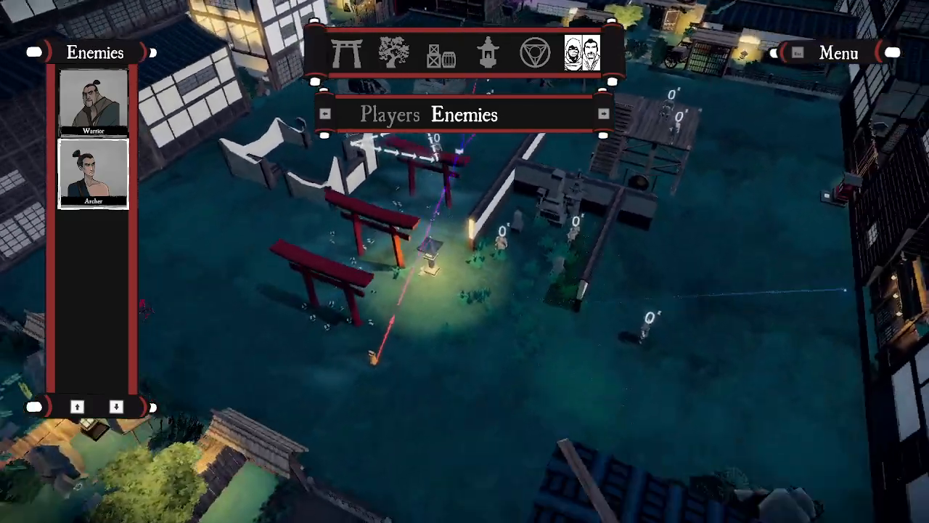
Step: Exit the level editor and return to the game's main menu
left_click(490, 58)
key("a")
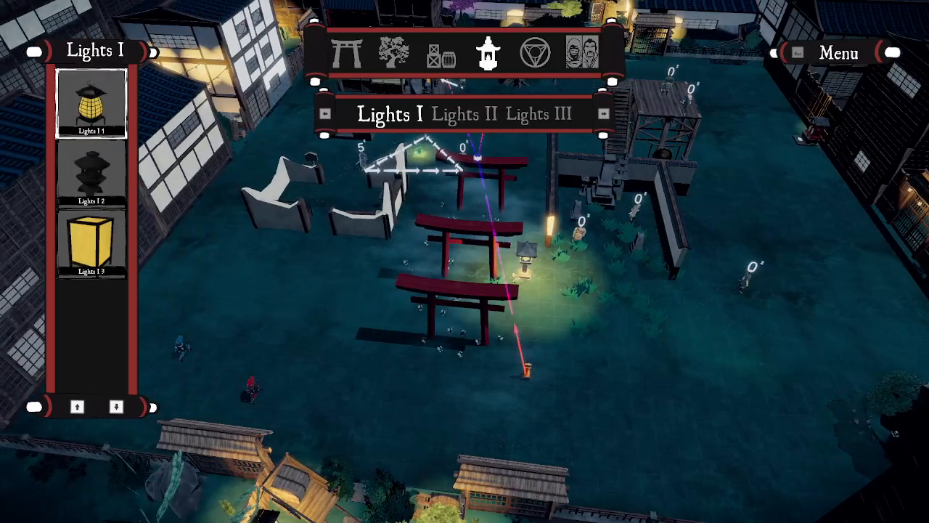
left_click(843, 54)
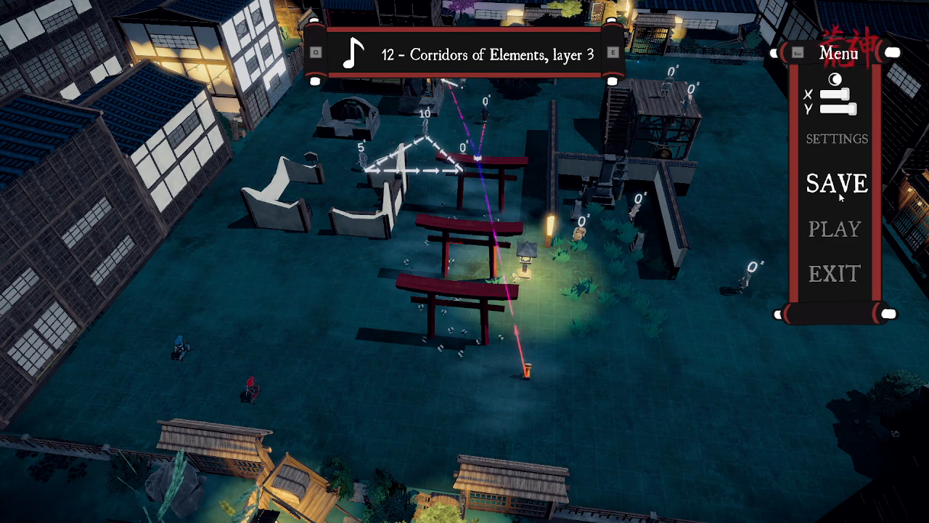
left_click(835, 274)
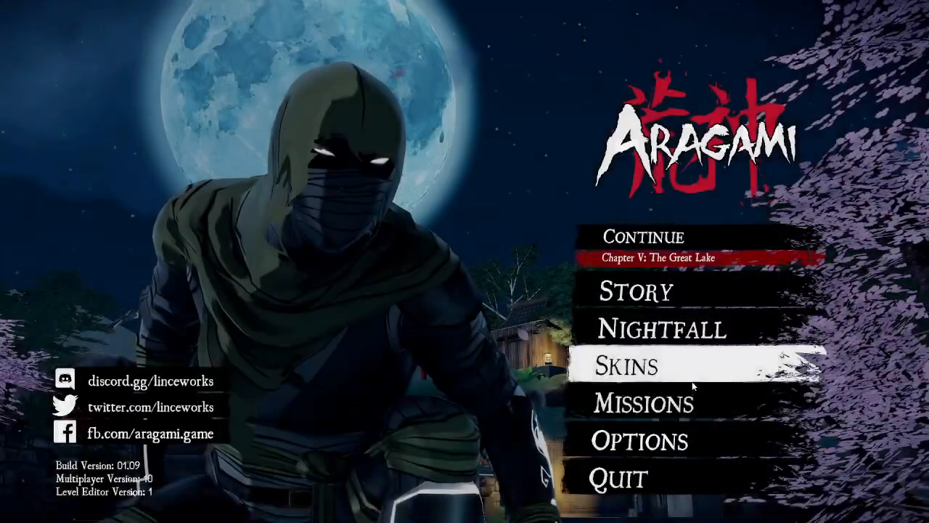
Step: Load the saved mission Spirits Abound and open it for editing
left_click(674, 396)
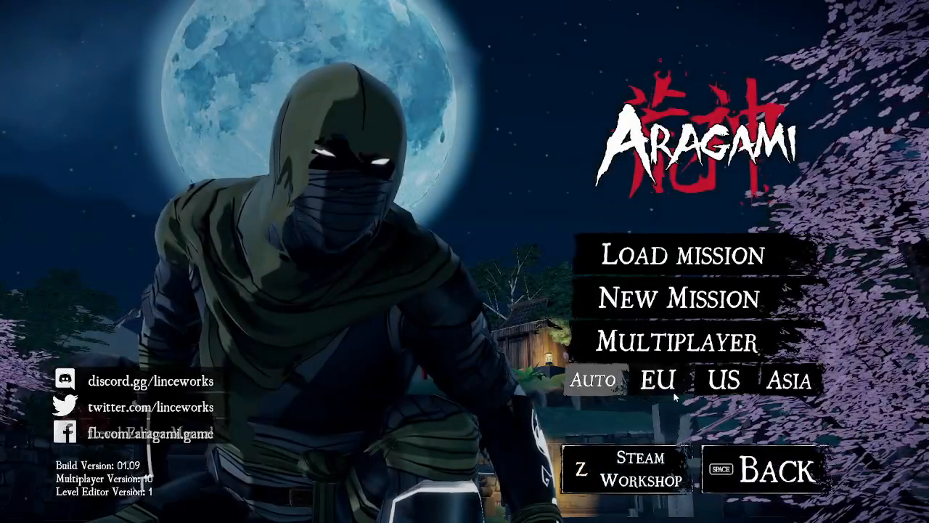
left_click(662, 254)
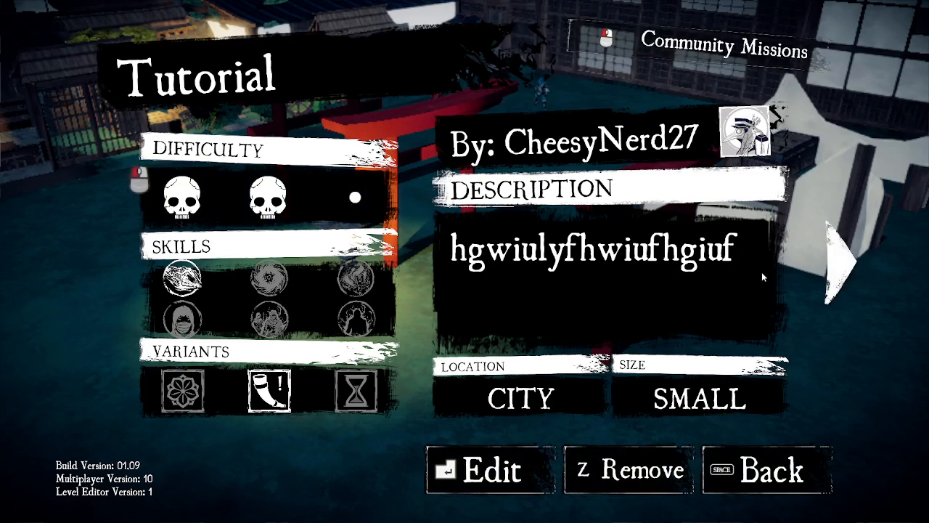
left_click(814, 248)
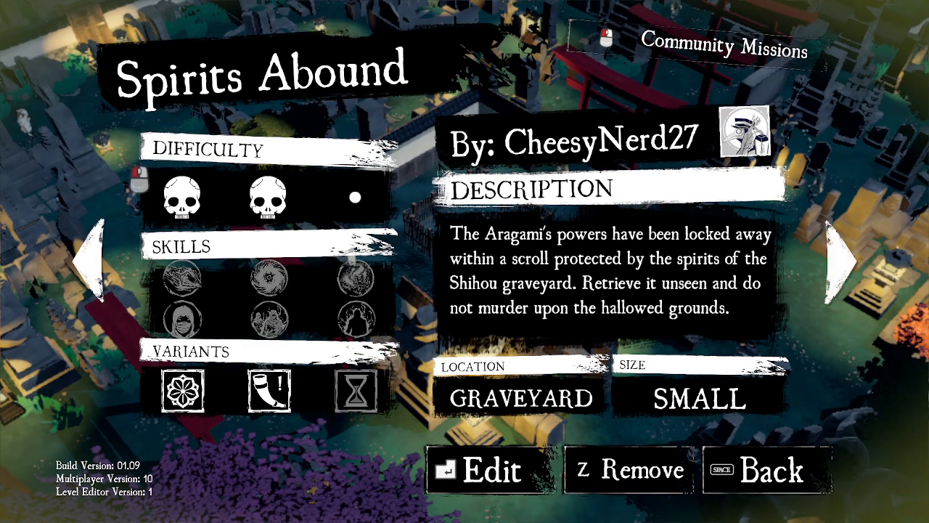
left_click(451, 472)
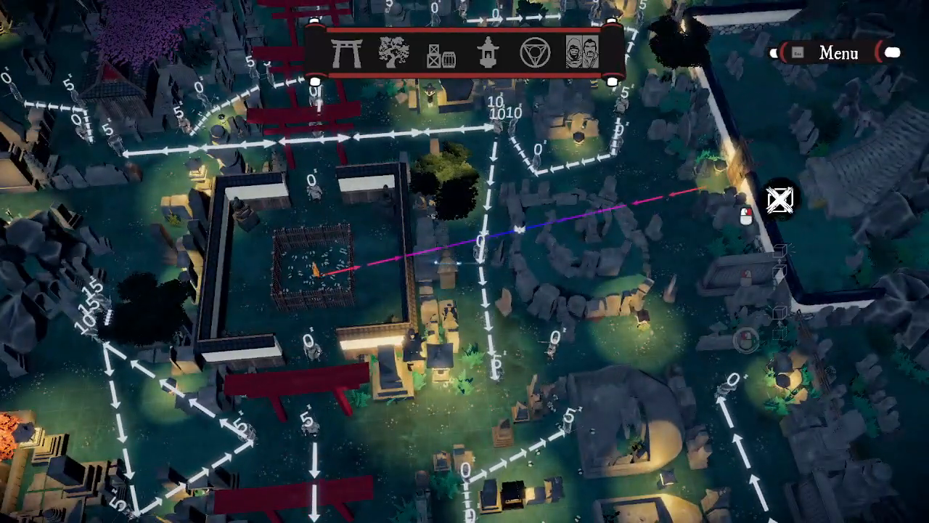
Step: Examine the walled enclosure at the graveyard's centre and the guard patrol routes running around it
key("d")
key("w")
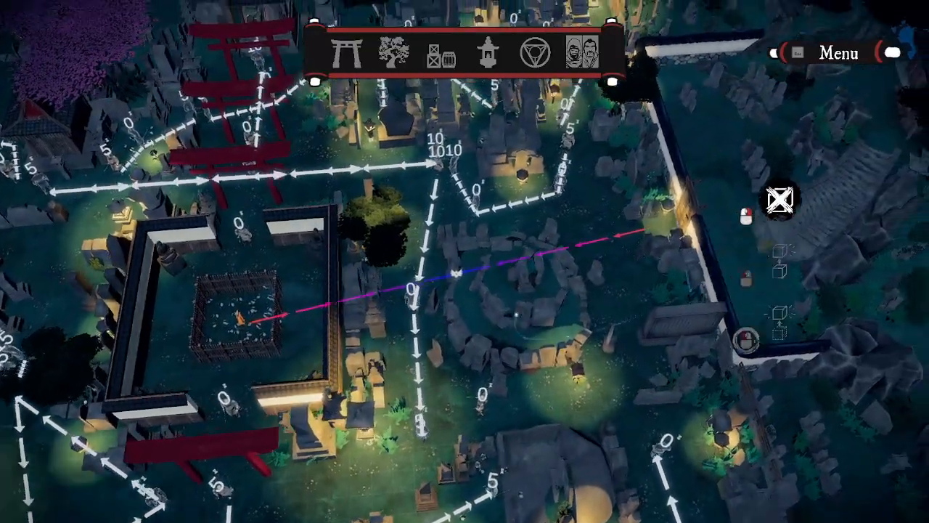
key("a")
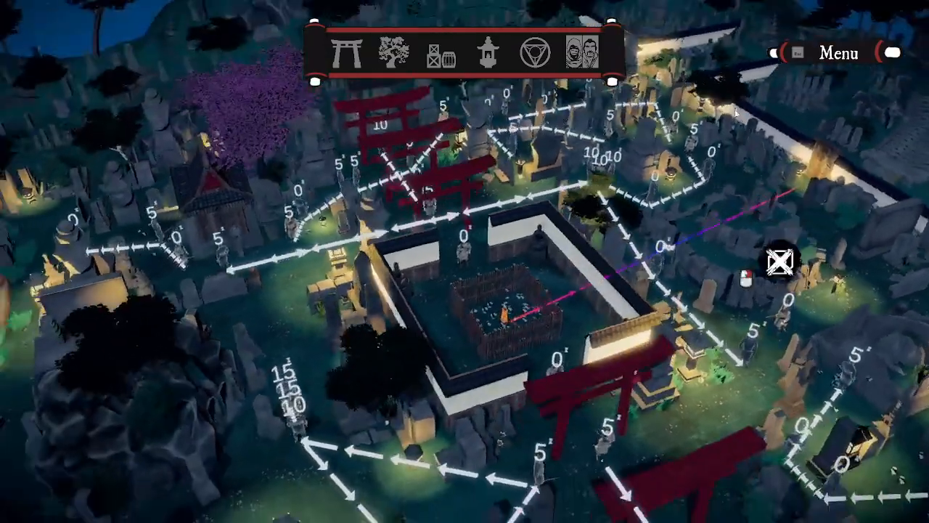
key("s")
key("a")
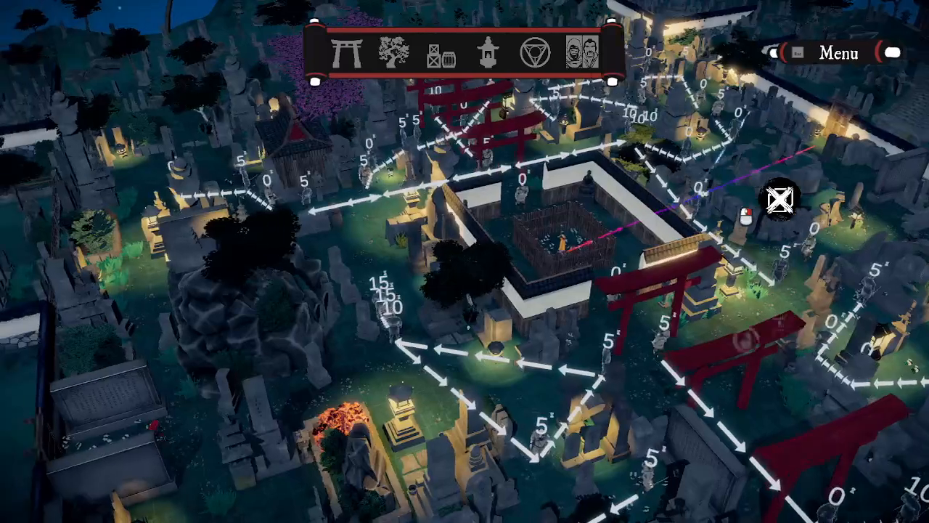
key("d")
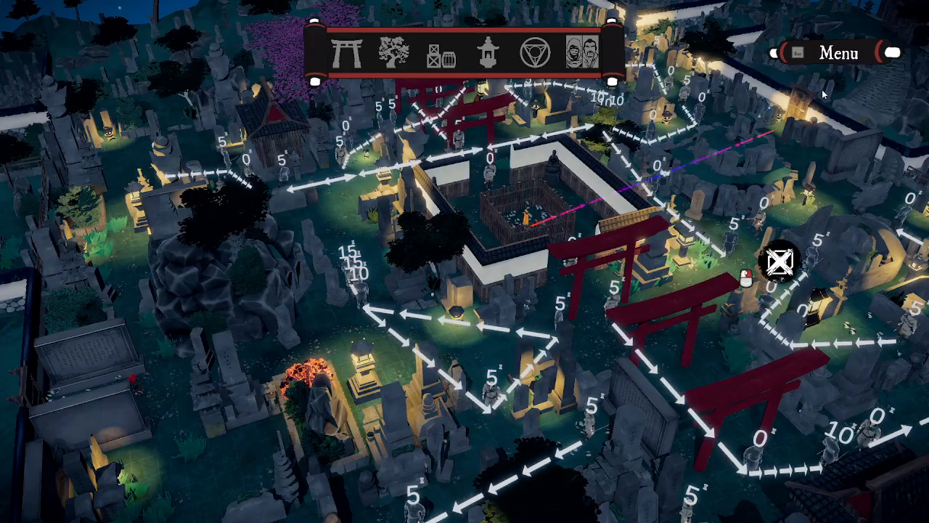
key("d")
key("w")
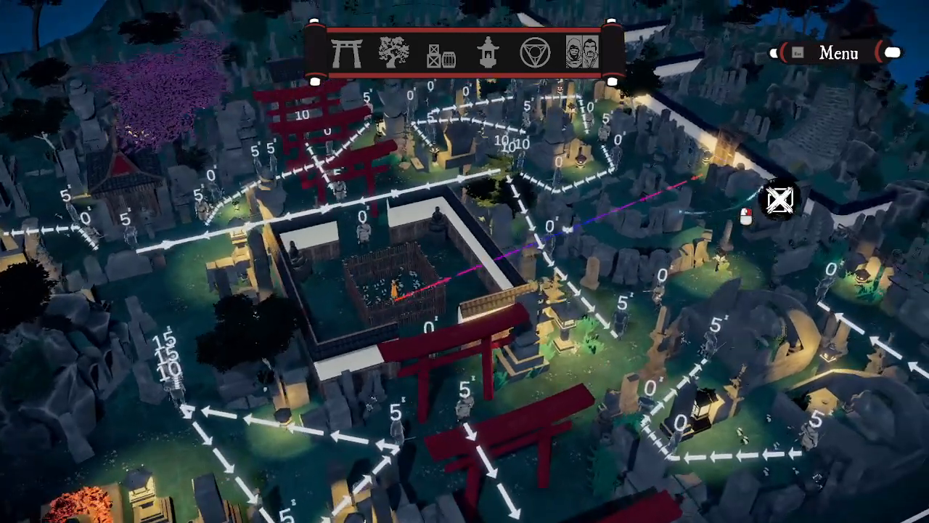
key("a")
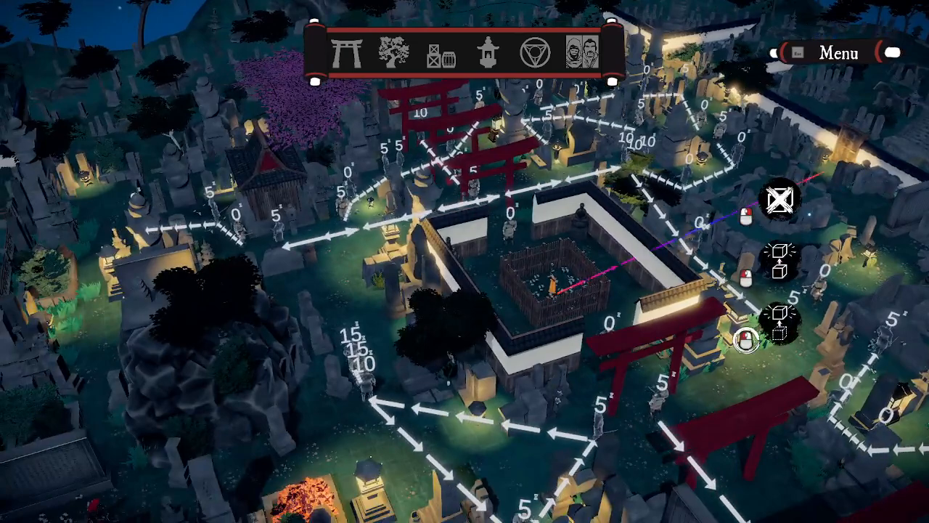
key("d")
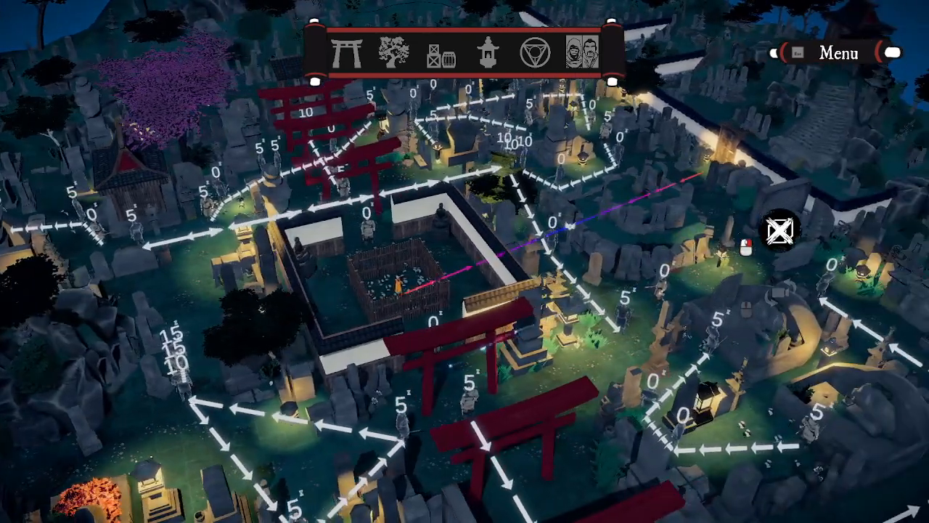
key("a")
key("s")
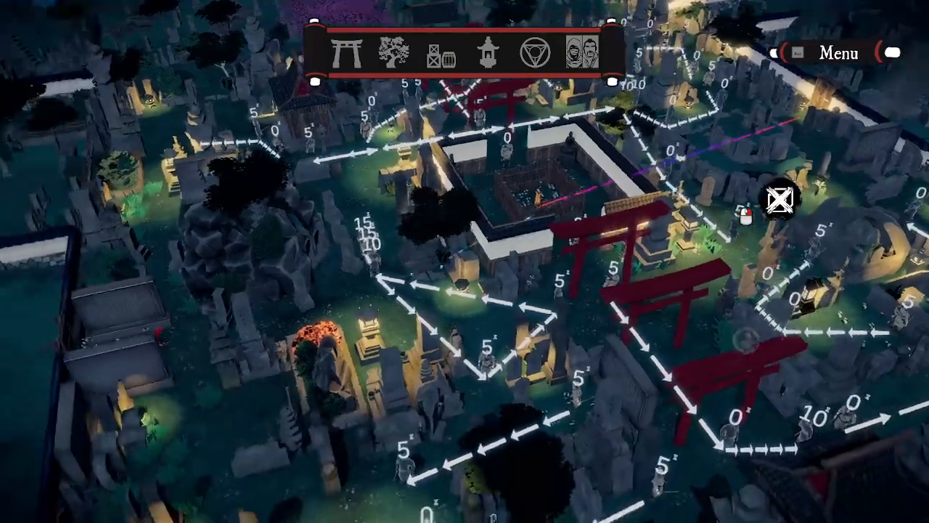
Step: Examine the torii gates, the triangular patrol route and the outer walls on both sides of the graveyard
key("q")
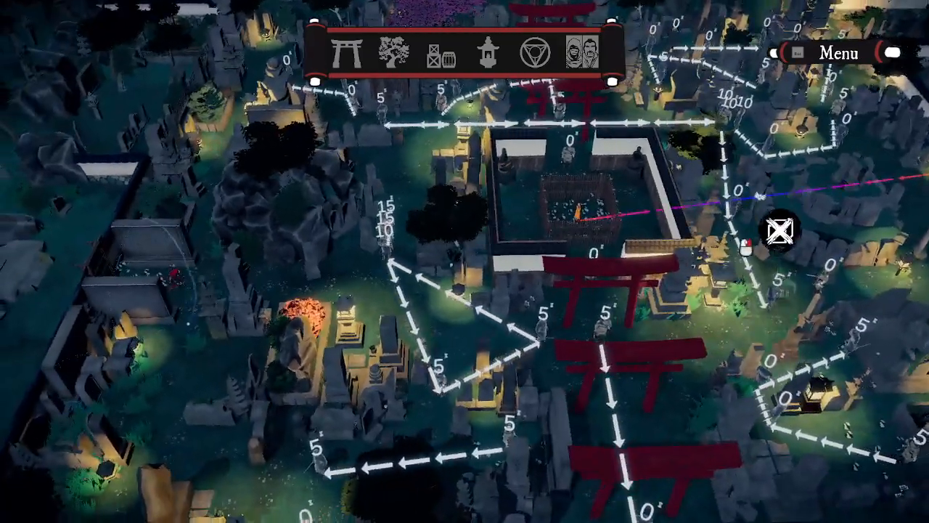
key("w")
key("d")
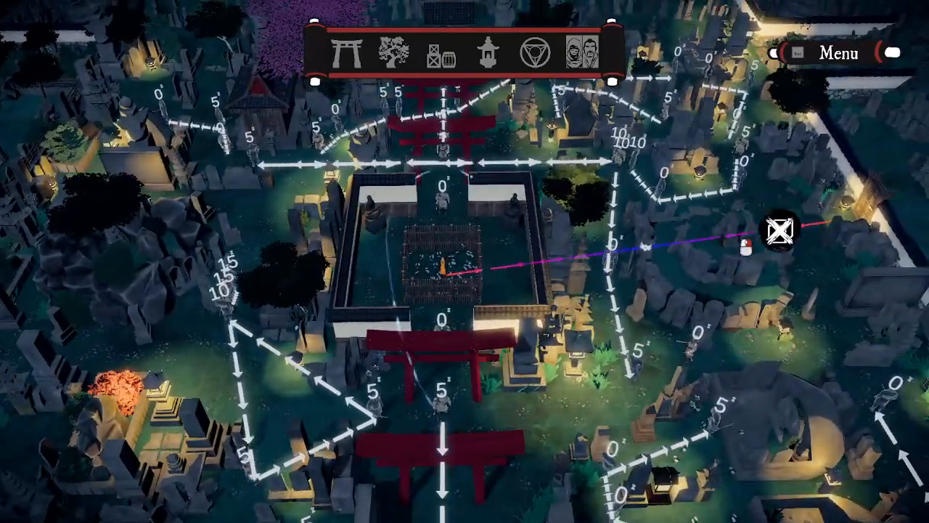
key("w")
key("d")
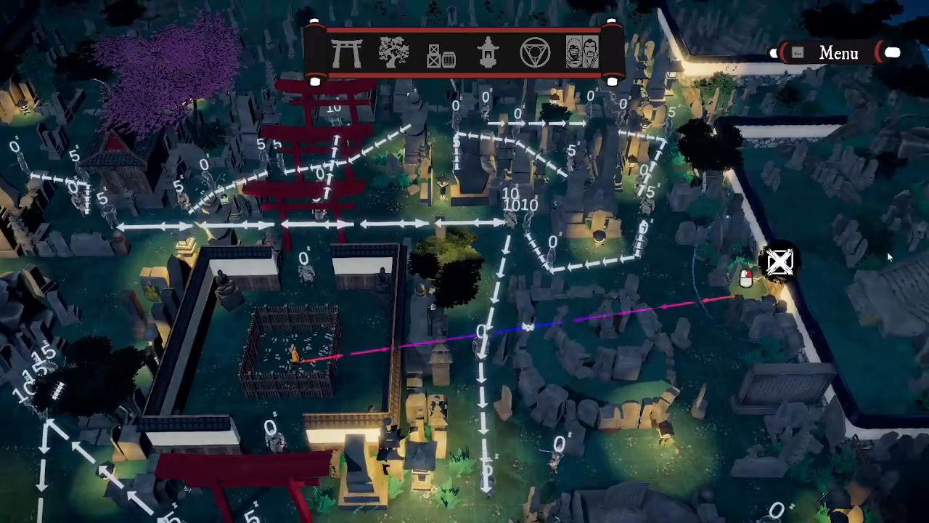
key("s")
key("a")
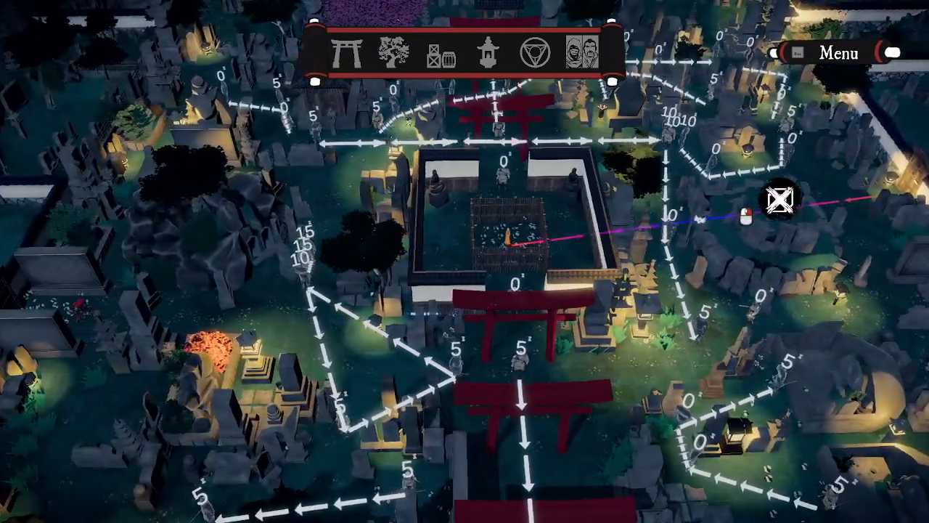
key("s")
key("a")
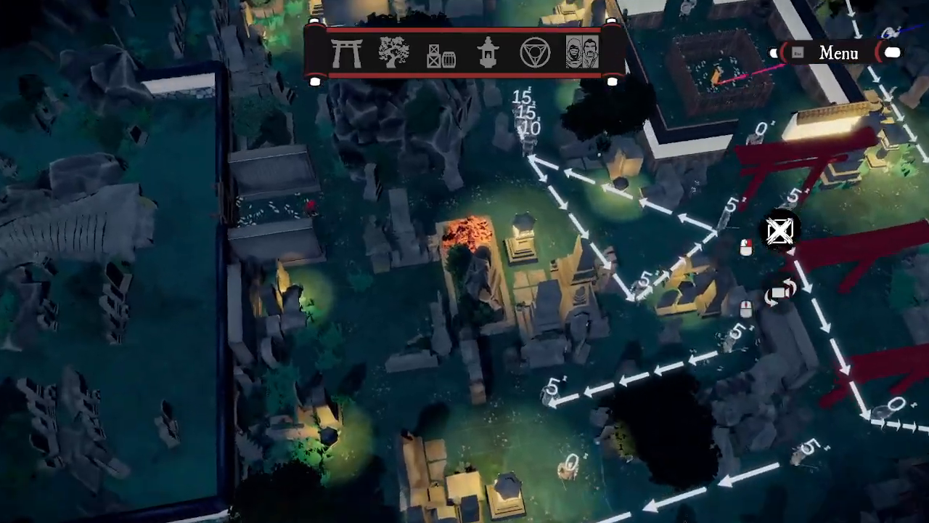
Step: Examine the patrolling guards among the gravestones up close and the enclosure, purple tree and rock formation from other sides
key("d")
key("w")
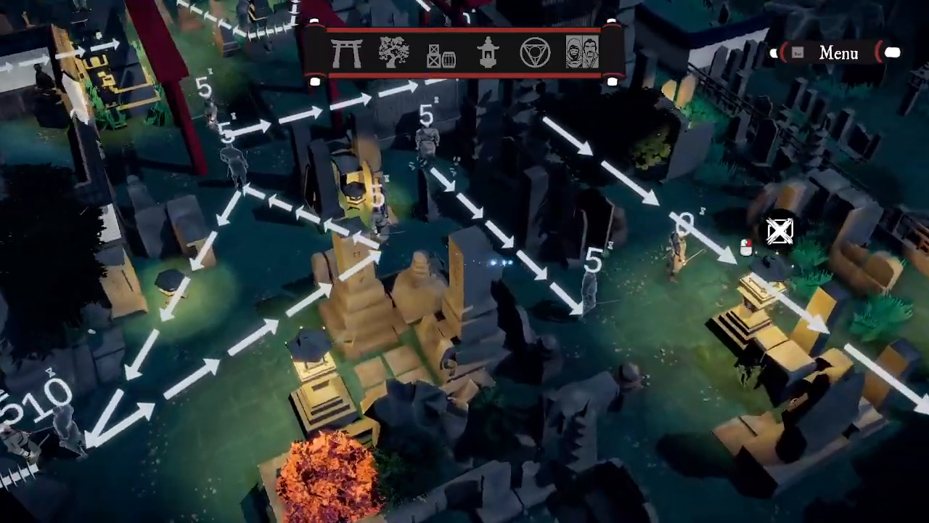
key("a")
key("w")
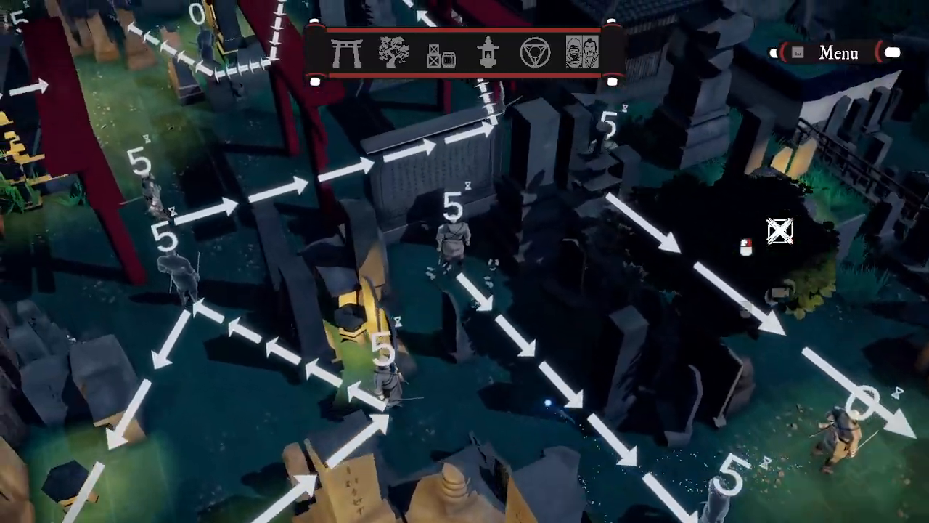
key("a")
key("w")
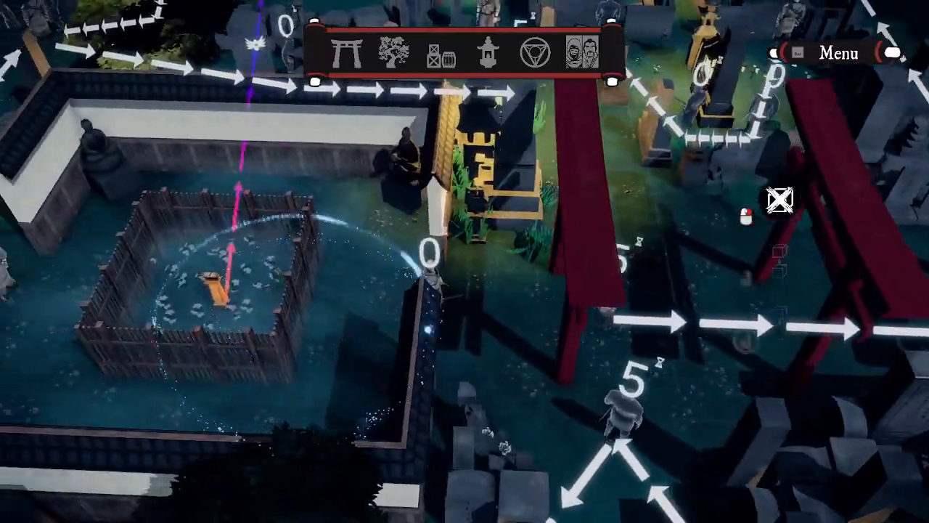
key("a")
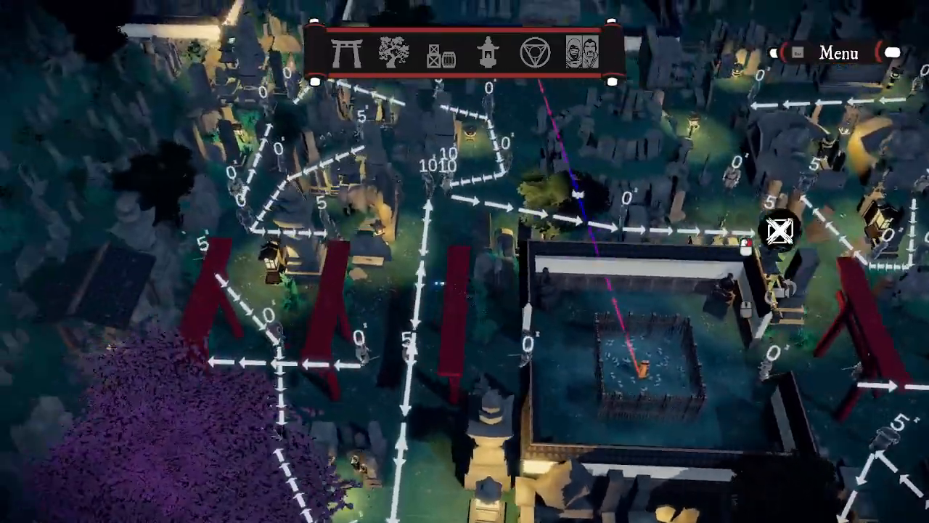
key("w")
key("d")
key("s")
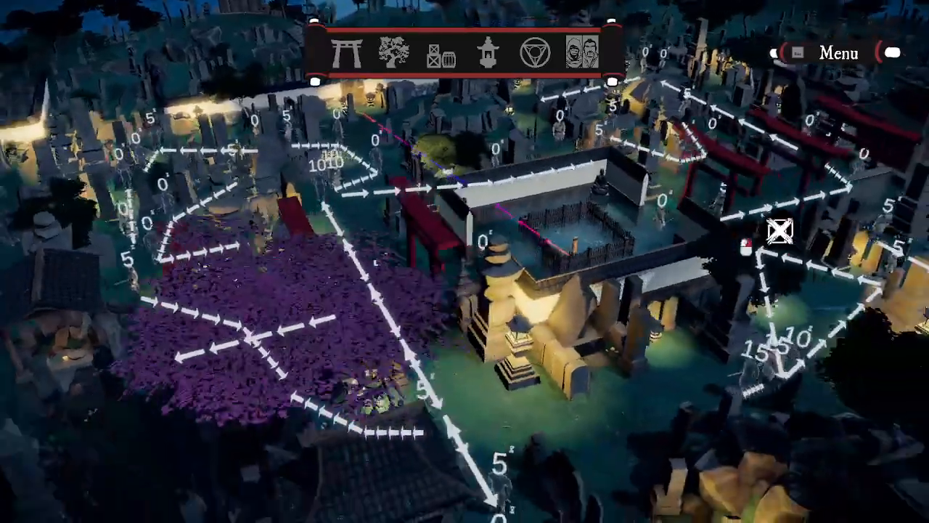
key("d")
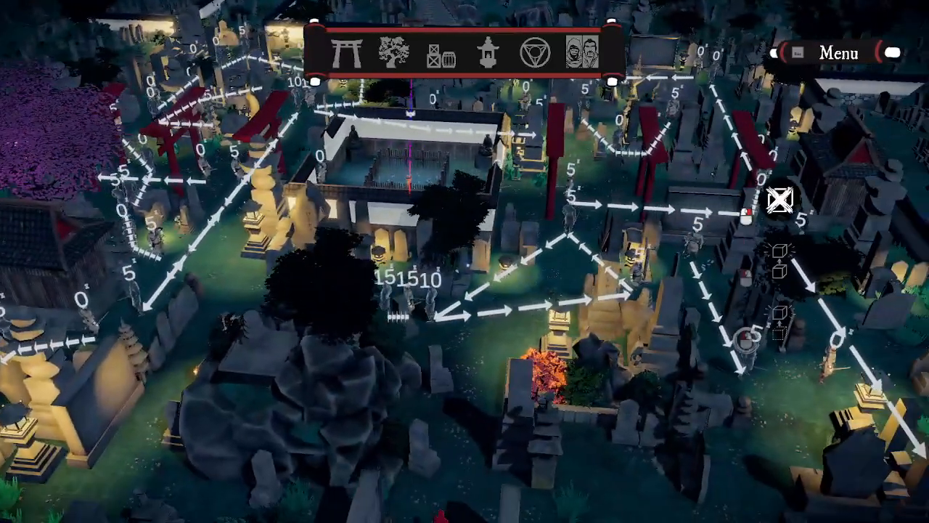